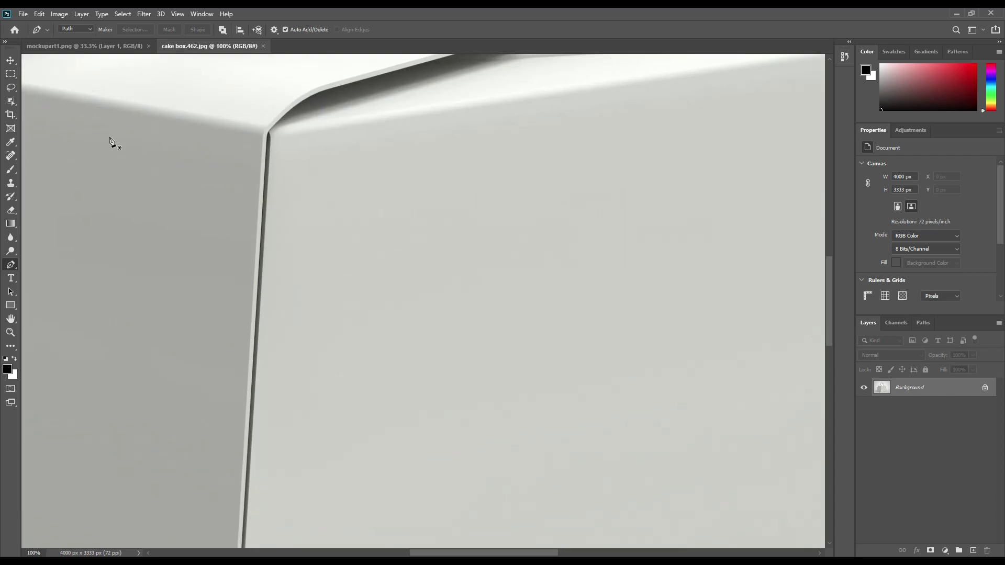
Zoom in on the top edge of the cake box.
left_click_drag(115, 126, 606, 403)
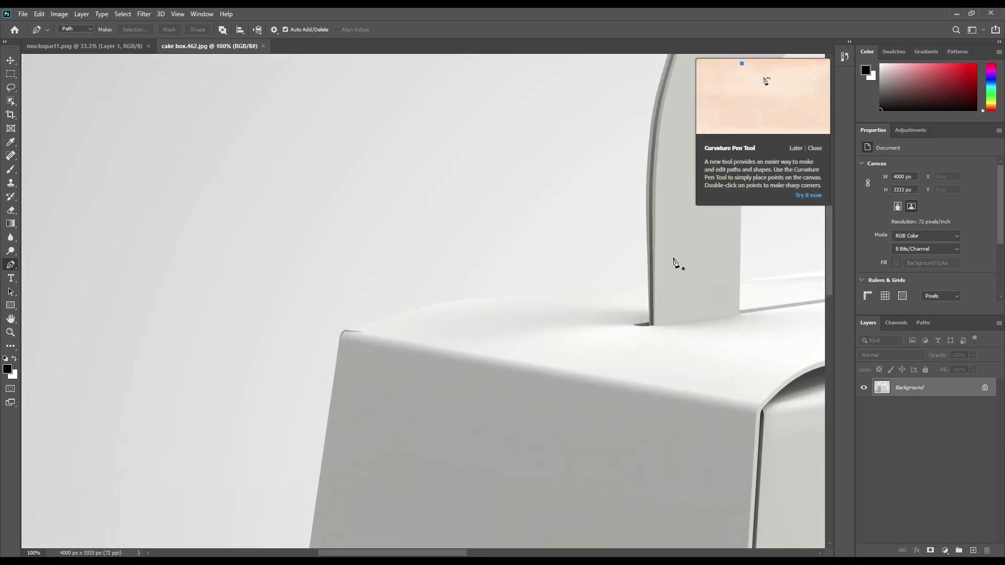
Start the Pen path at the handle base and anchor it around the box's corners.
left_click(650, 292)
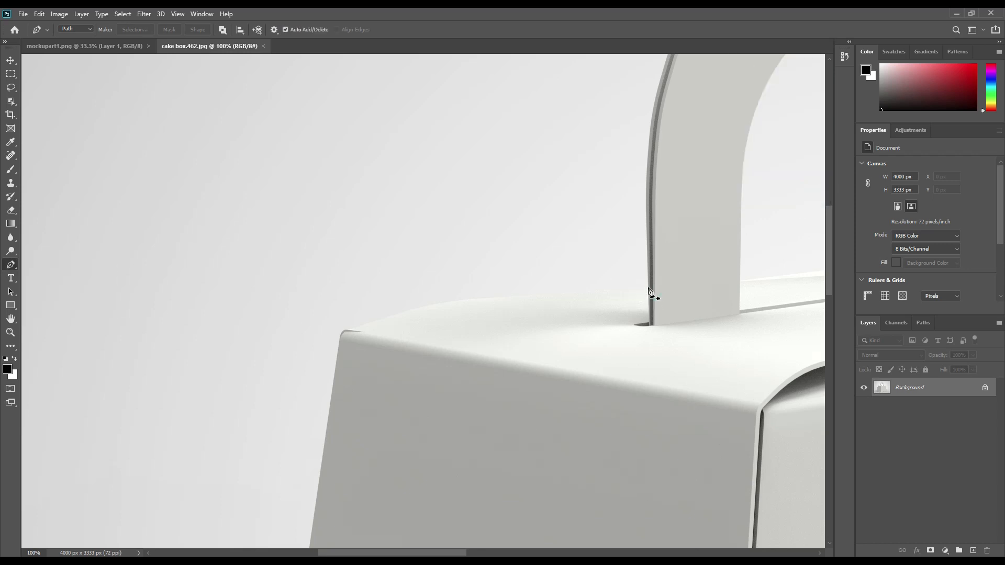
left_click(347, 333)
scroll(487, 397, "down", 8)
scroll(487, 397, "down", 3)
left_click(311, 281)
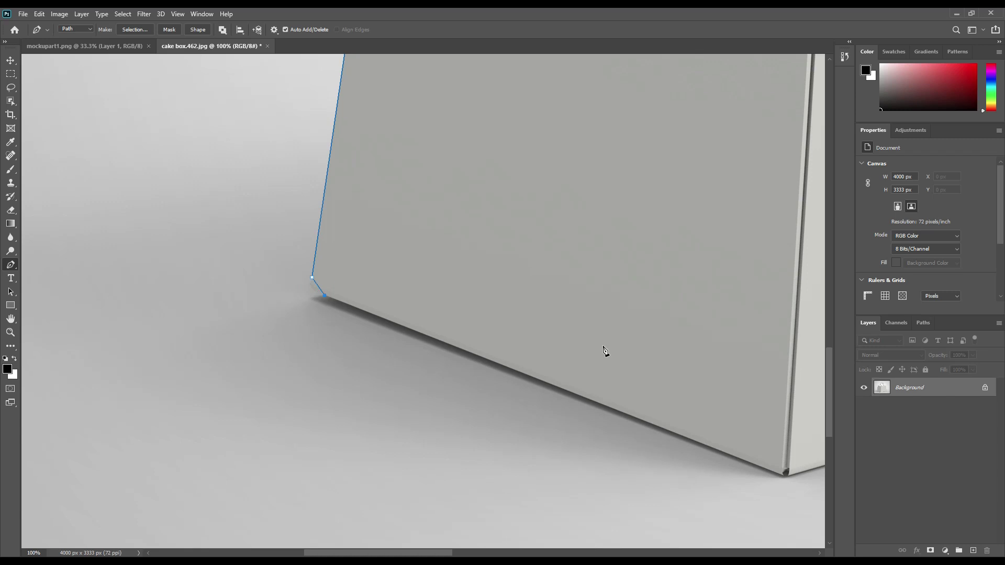
scroll(604, 347, "right", 5)
left_click(549, 422)
scroll(555, 427, "right", 5)
scroll(576, 362, "up", 5)
left_click(620, 330)
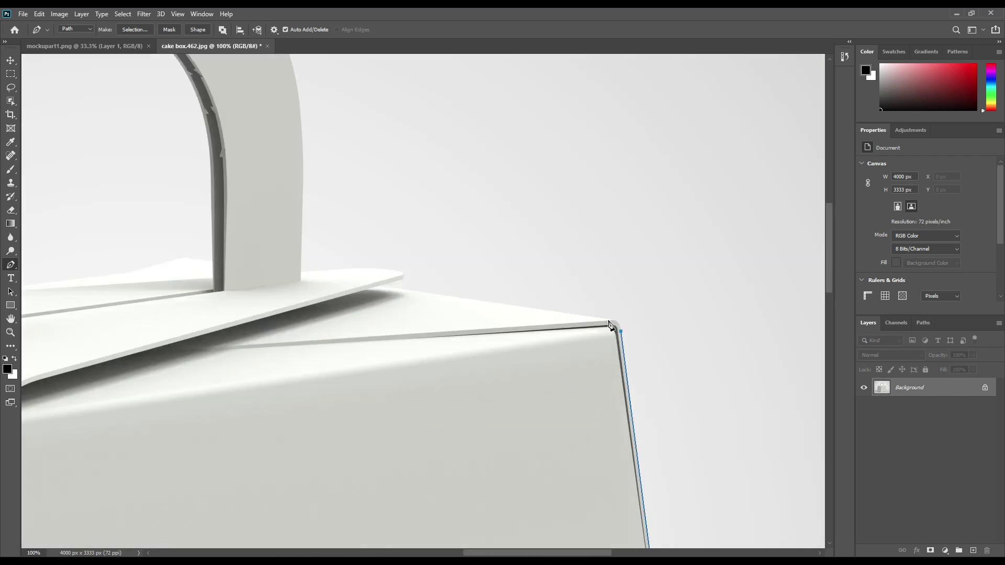
Continue the outline path along the lid flap and around the handle's edges and top.
left_click(381, 285)
left_click(400, 278)
left_click(400, 272)
left_click(302, 272)
scroll(469, 359, "up", 5)
scroll(469, 359, "left", 3)
left_click(413, 370)
left_click(214, 83)
scroll(214, 84, "left", 3)
left_click(135, 280)
scroll(135, 281, "left", 3)
Add anchors and bend the outline segments to follow the handle's curves and lid flap.
key("plus")
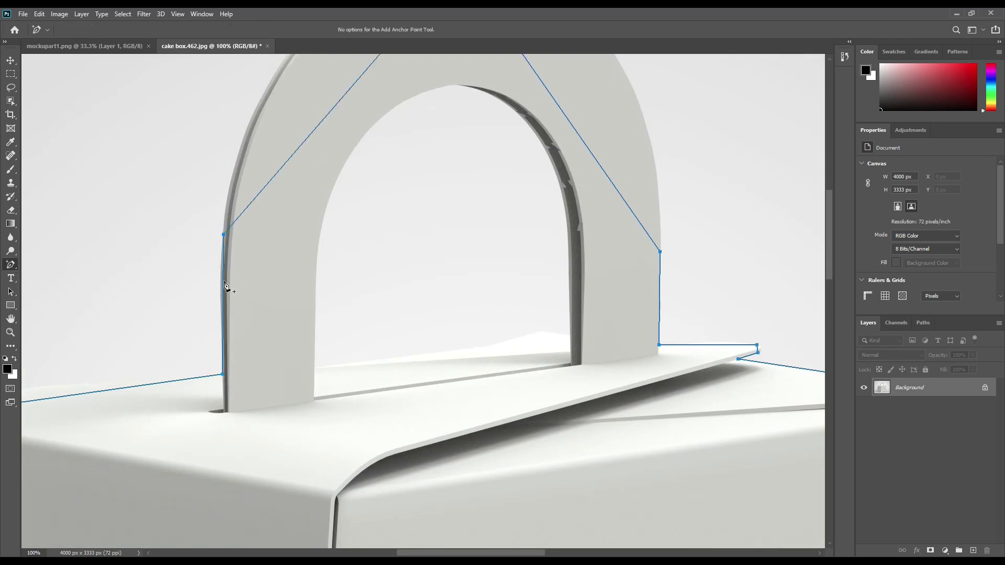
scroll(306, 286, "up", 5)
left_click_drag(377, 303, 249, 336)
left_click(402, 197)
scroll(403, 197, "right", 3)
left_click_drag(510, 341, 487, 219)
left_click(600, 422)
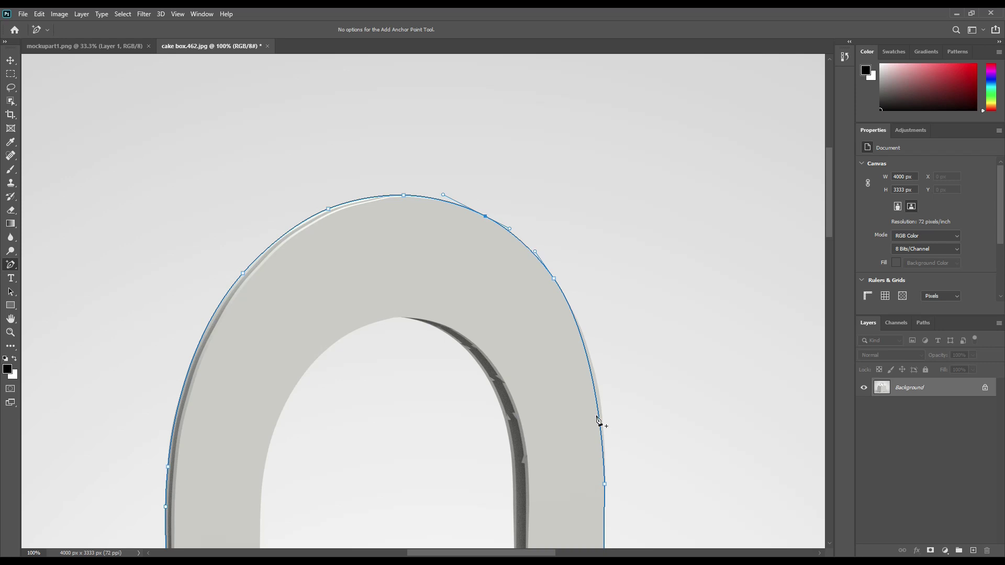
scroll(652, 311, "down", 5)
left_click_drag(671, 406, 700, 411)
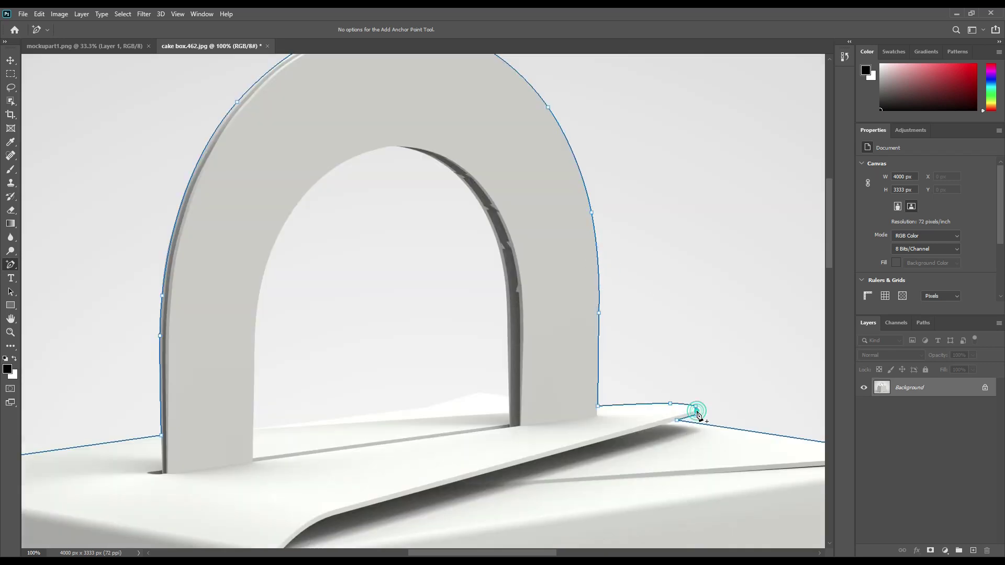
scroll(406, 316, "right", 5)
scroll(407, 316, "down", 2)
scroll(597, 386, "down", 10)
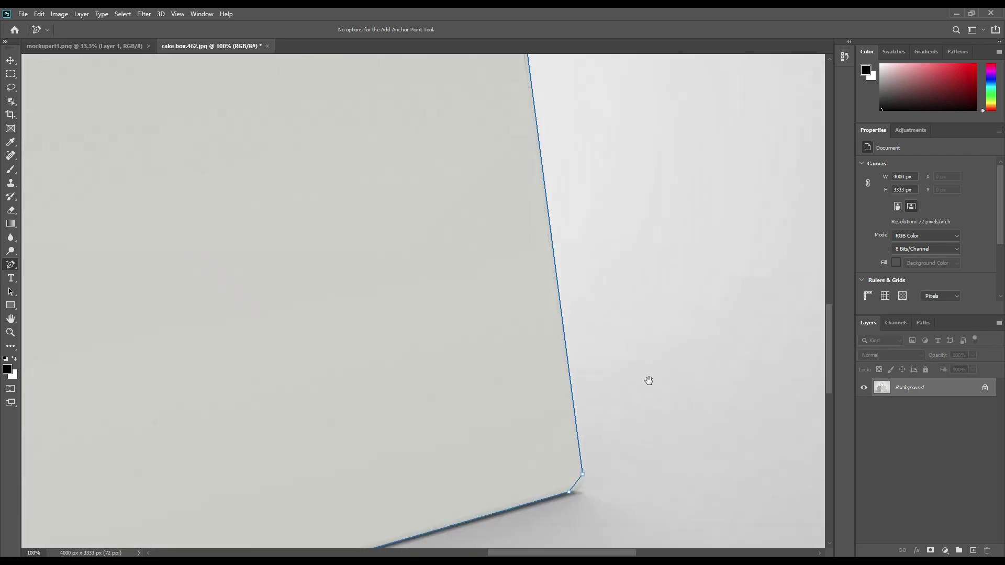
scroll(367, 410, "left", 5)
scroll(514, 372, "left", 5)
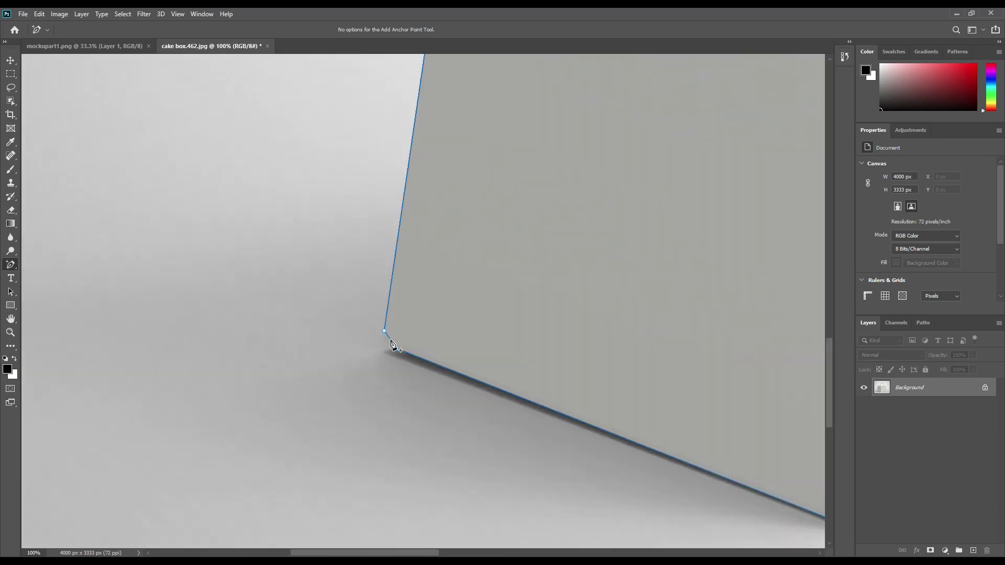
scroll(502, 351, "up", 5)
left_click_drag(550, 268, 449, 306)
scroll(450, 305, "right", 5)
scroll(449, 306, "up", 3)
Draw a closed path around the hole inside the handle.
left_click(351, 392)
left_click(577, 356)
left_click(607, 361)
left_click(491, 110)
left_click(351, 392)
Add anchors and curve the hole path's left and right sides along the arch.
right_click(10, 265)
left_click(48, 299)
left_click_drag(418, 252, 385, 187)
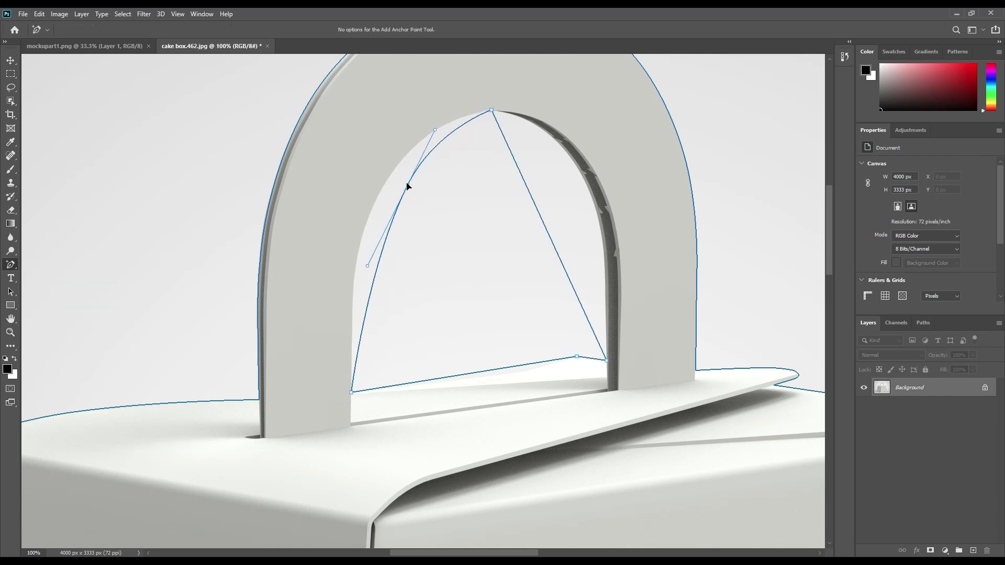
left_click_drag(419, 152, 443, 125)
left_click(539, 212)
left_click_drag(539, 212, 532, 125)
Refine the hole path with extra anchors along the inner arch and bottom edge.
left_click(595, 215)
left_click(584, 179)
left_click(526, 369)
left_click(605, 302)
left_click(372, 207)
left_click(363, 232)
left_click(352, 334)
left_click(353, 312)
left_click(353, 285)
left_click(358, 258)
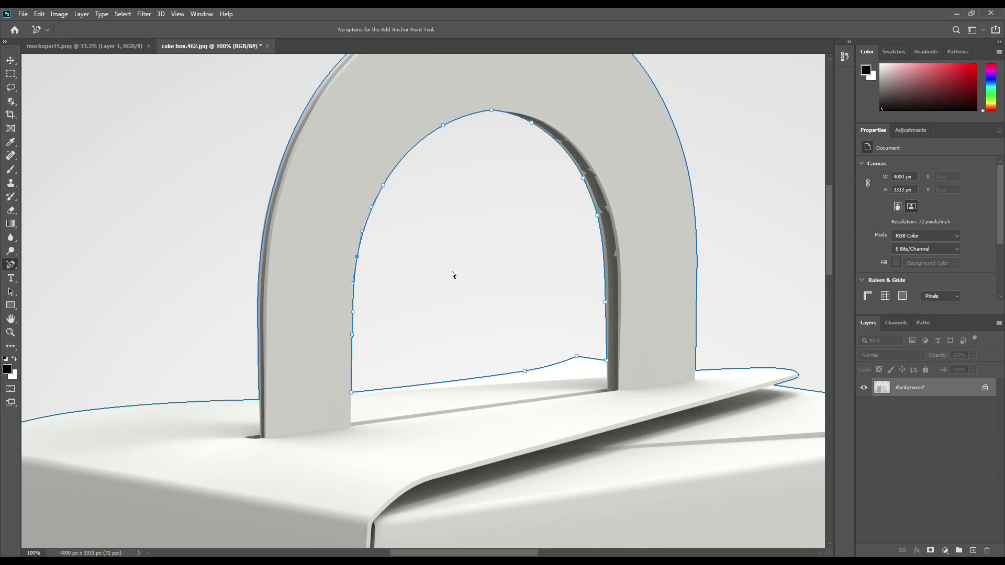
Fit the whole image in view and choose Make Selection for the path.
key("ctrl+0")
right_click(410, 179)
left_click(429, 205)
Select the box outline, copy it onto new Layer 1, and hide Background.
left_click(546, 159)
key("p")
right_click(482, 260)
key("Escape")
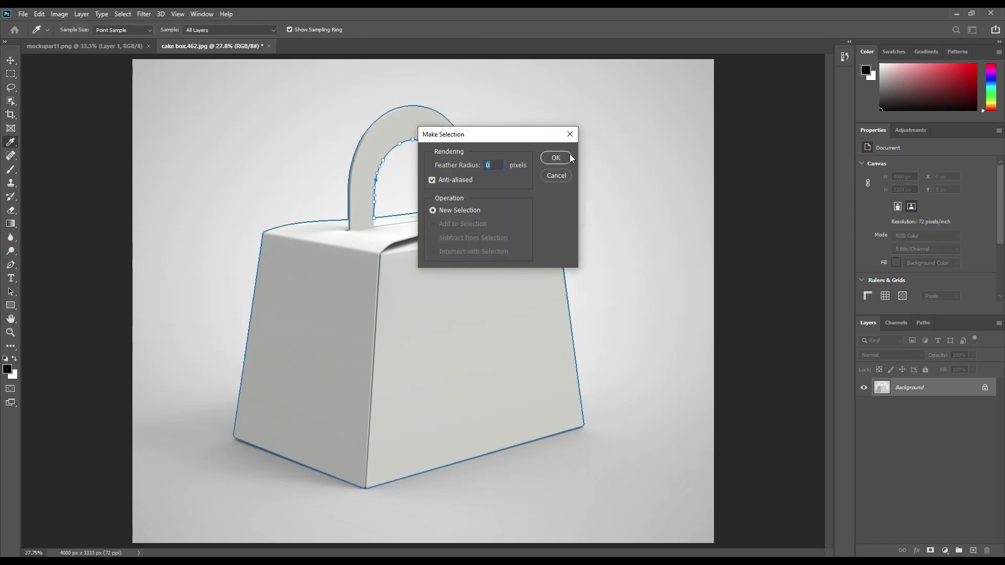
left_click(561, 158)
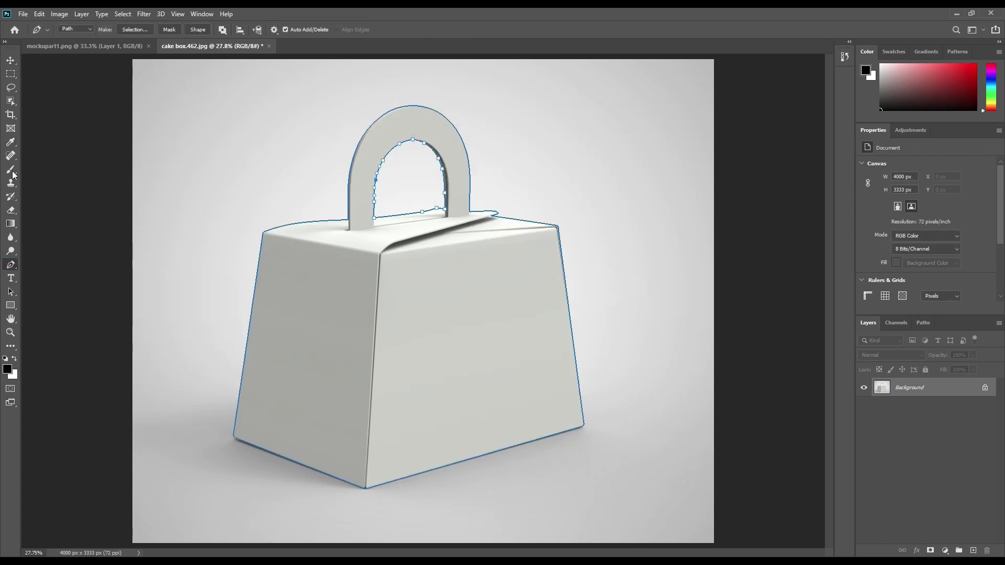
right_click(11, 265)
left_click(52, 315)
right_click(469, 276)
left_click(492, 320)
left_click(557, 157)
key("ctrl+j")
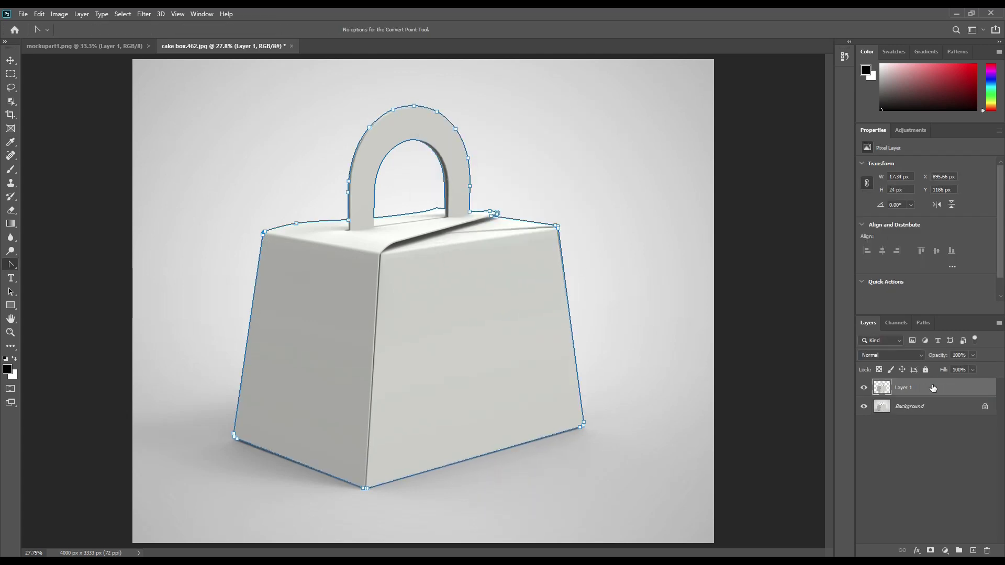
left_click(864, 407)
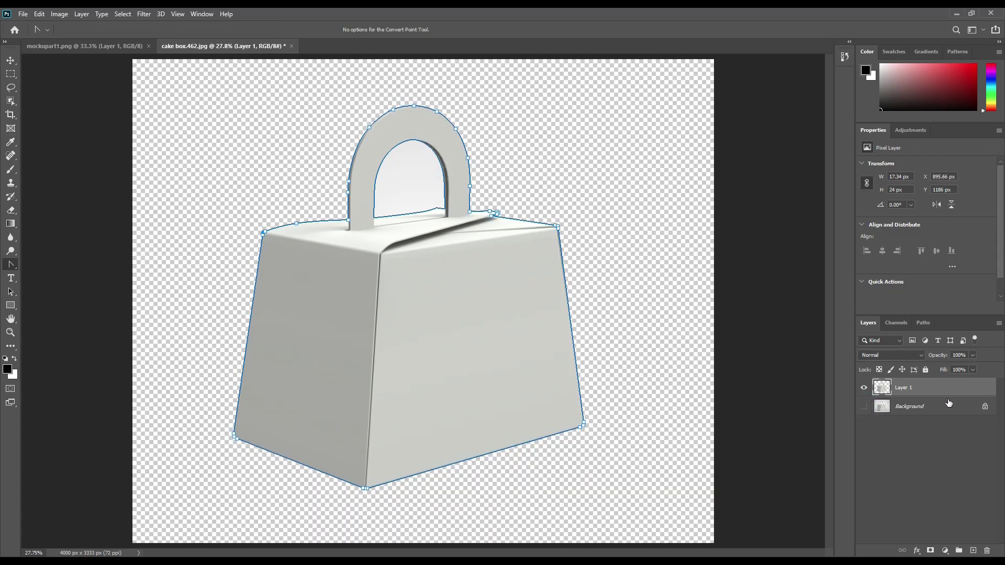
Select the handle-hole path, delete that area from Layer 1, and deselect.
left_click(438, 158)
right_click(417, 166)
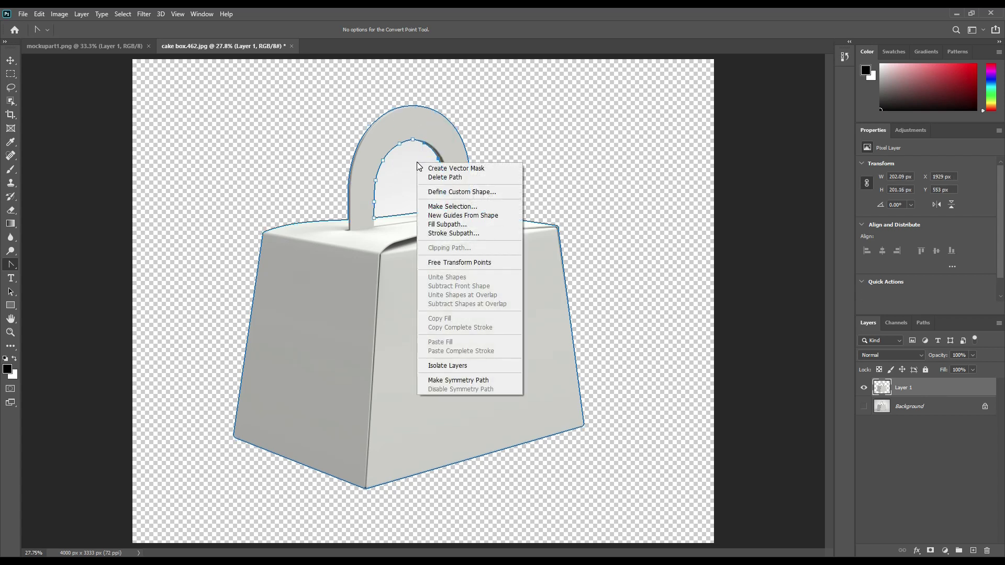
left_click(451, 207)
left_click(556, 156)
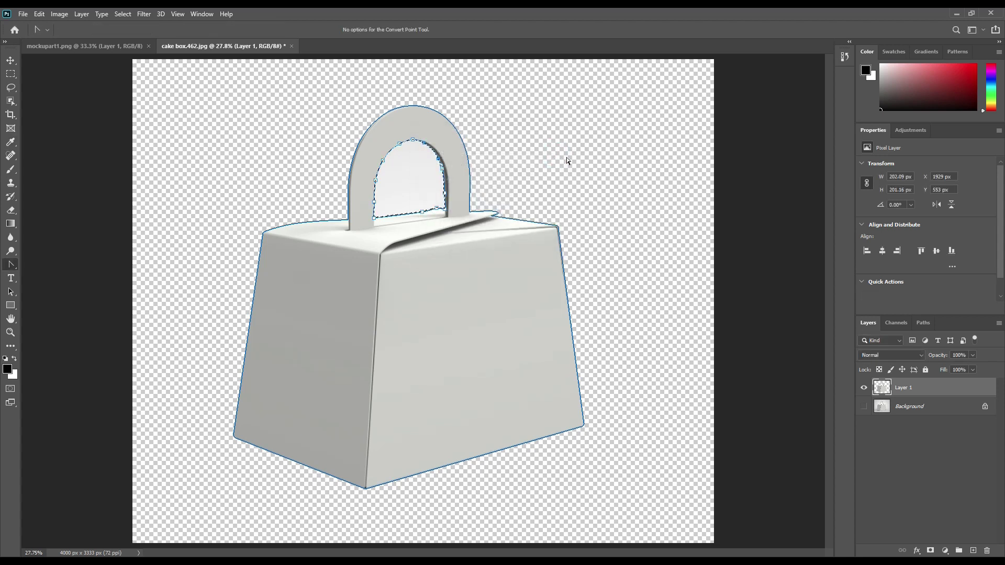
left_click(905, 393)
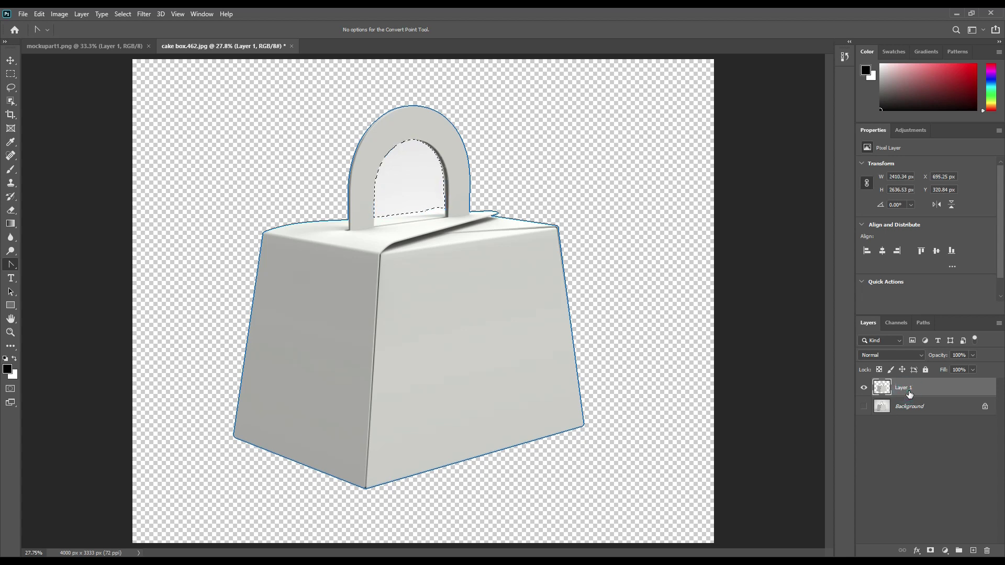
key("Delete")
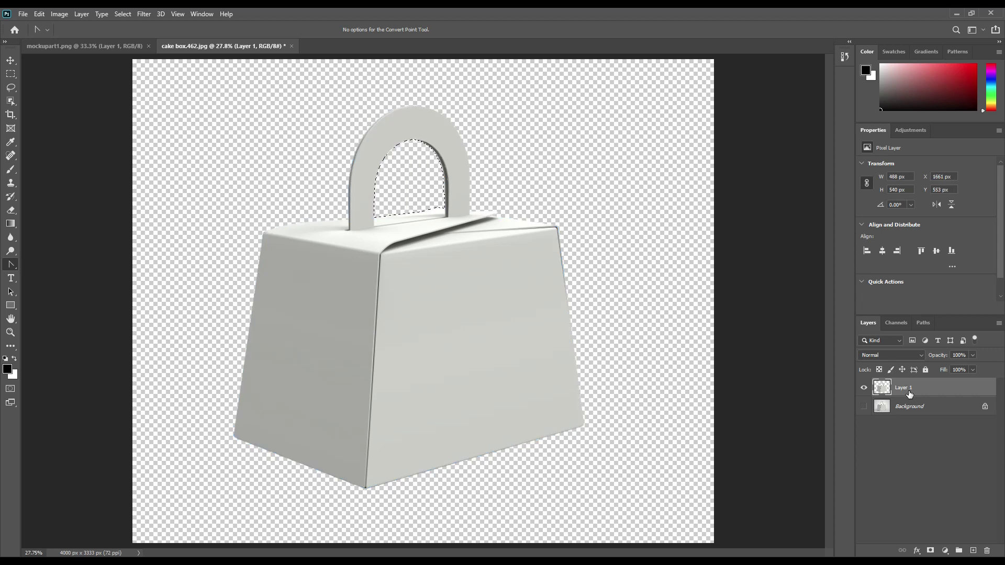
left_click(933, 391)
key("ctrl+d")
Turn the grey Background layer back on and make it the active layer.
left_click(11, 60)
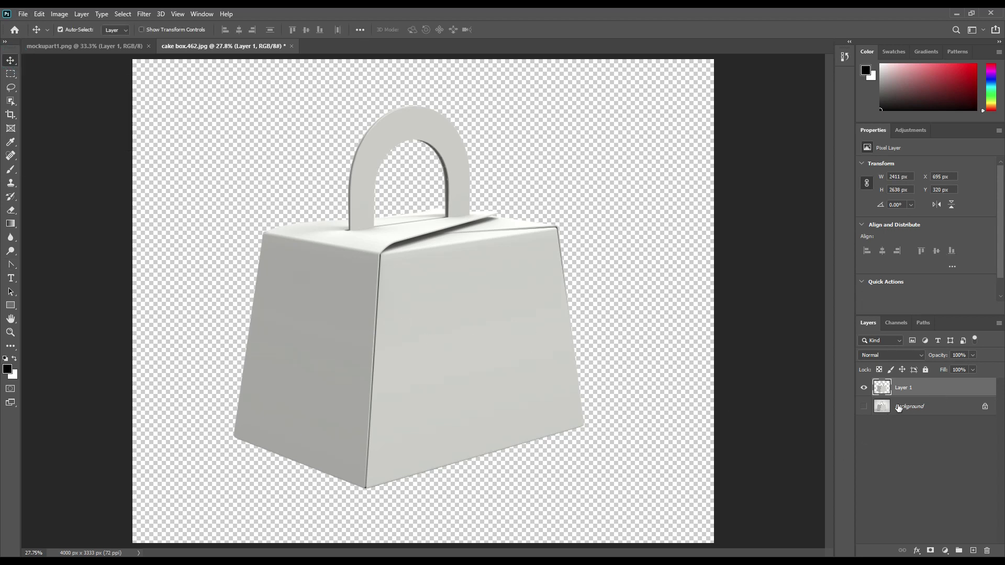
left_click(866, 408)
left_click(865, 388)
left_click(865, 388)
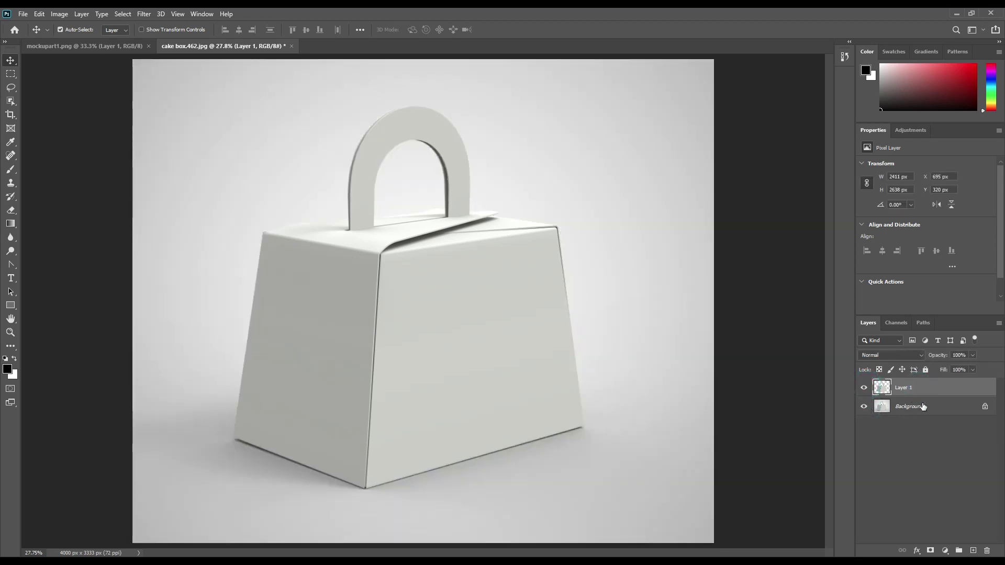
left_click(921, 409)
left_click(865, 407)
left_click(864, 406)
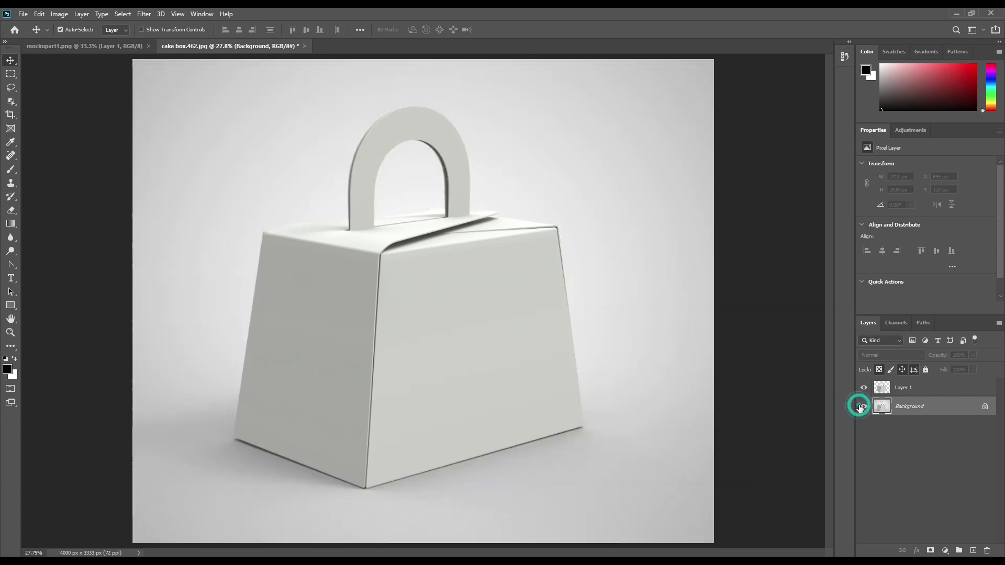
left_click(921, 414)
left_click(11, 307)
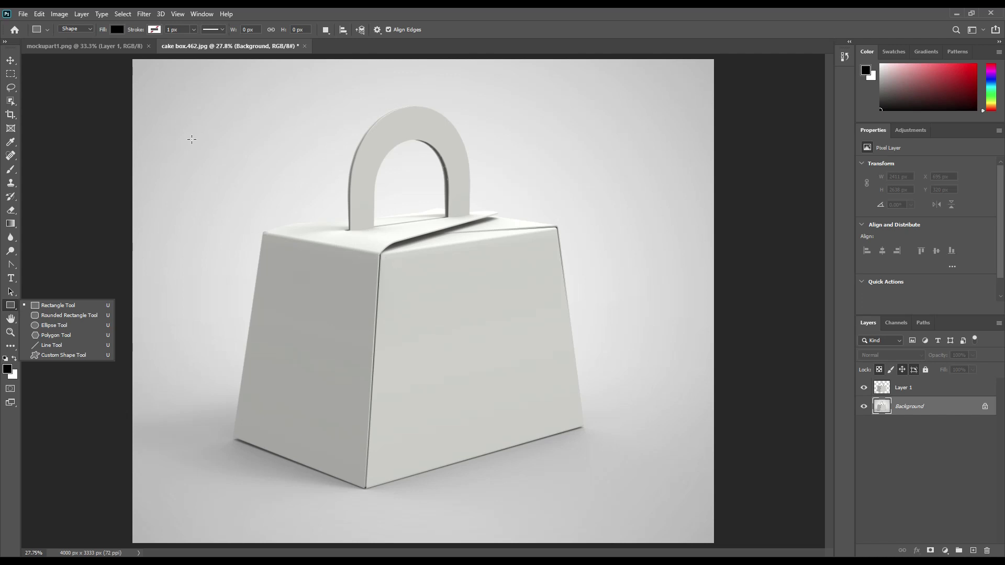
Draw a black rectangle over the box, move its layer above Layer 1, and reposition it.
left_click_drag(239, 235, 546, 518)
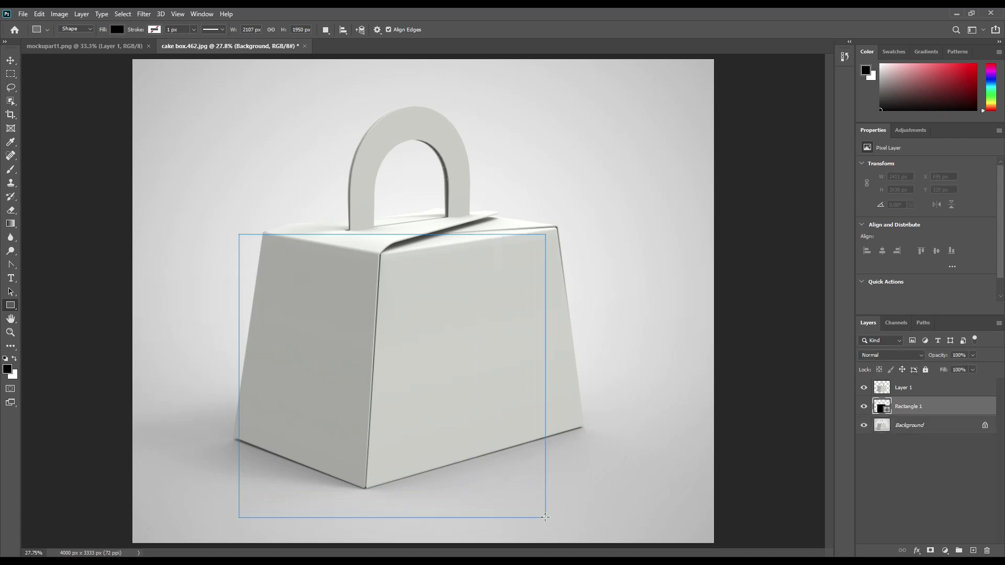
left_click(11, 61)
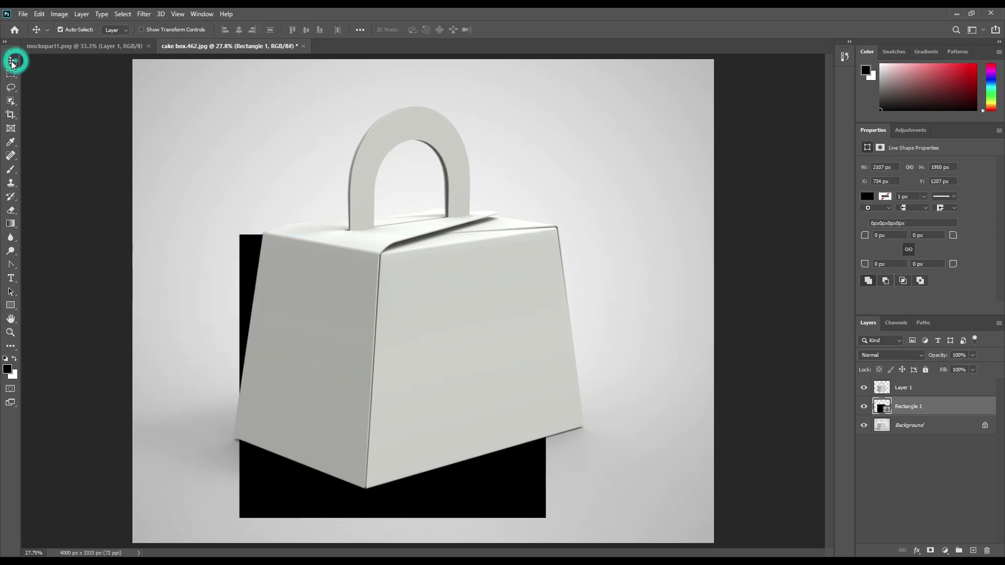
left_click_drag(917, 413, 919, 389)
left_click_drag(354, 316, 584, 285)
Duplicate the rectangle, narrow the copy to about 71% width, and move Rectangle 1 over the left face.
key("ctrl+j")
key("ctrl+t")
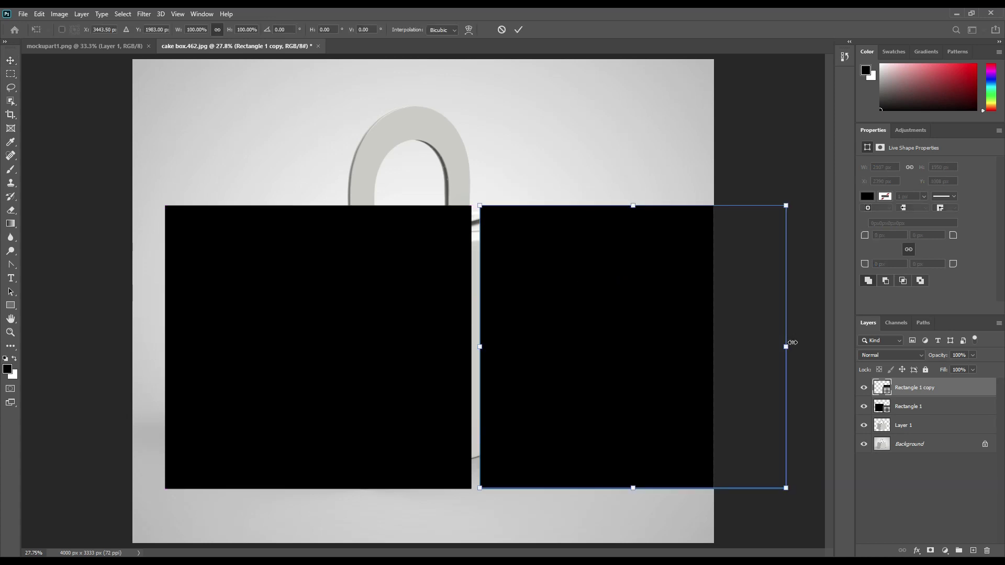
left_click_drag(791, 345, 703, 344)
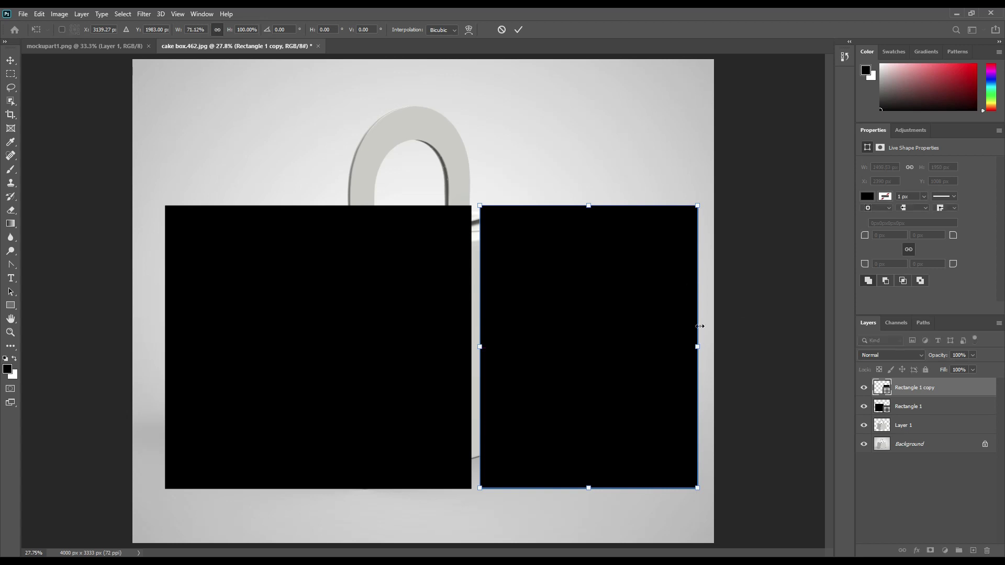
left_click(517, 29)
left_click_drag(410, 244, 395, 339)
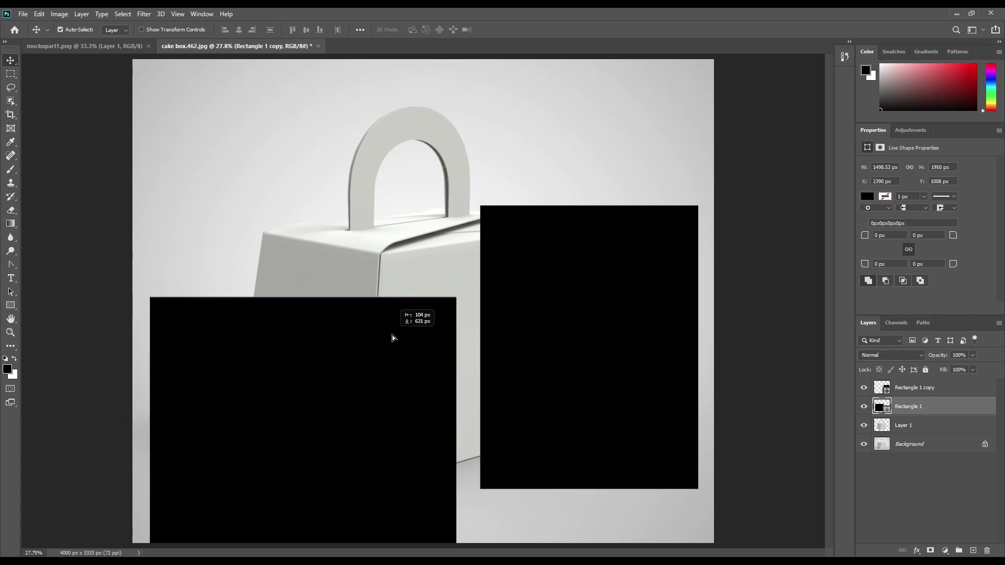
left_click_drag(392, 335, 394, 335)
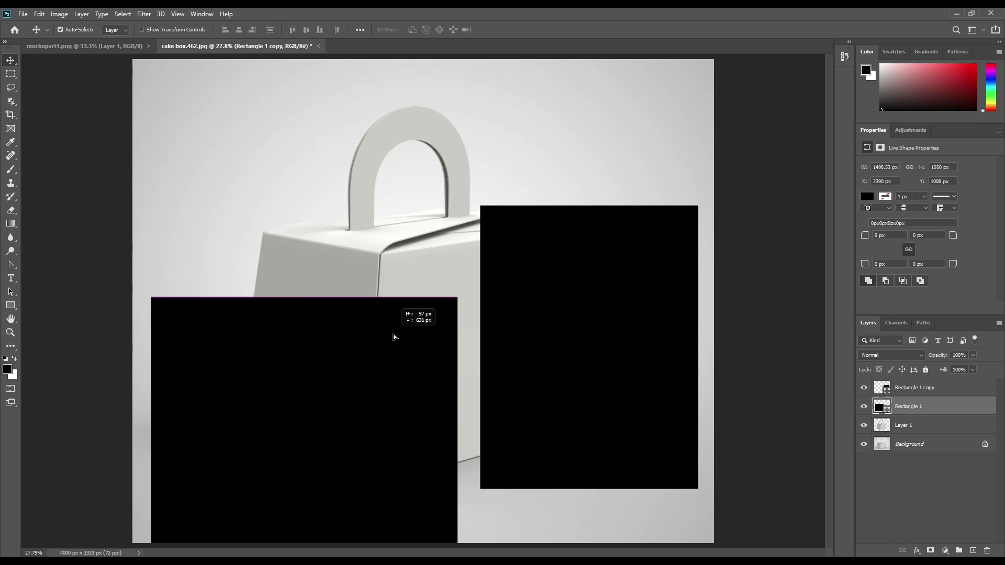
left_click_drag(394, 334, 398, 277)
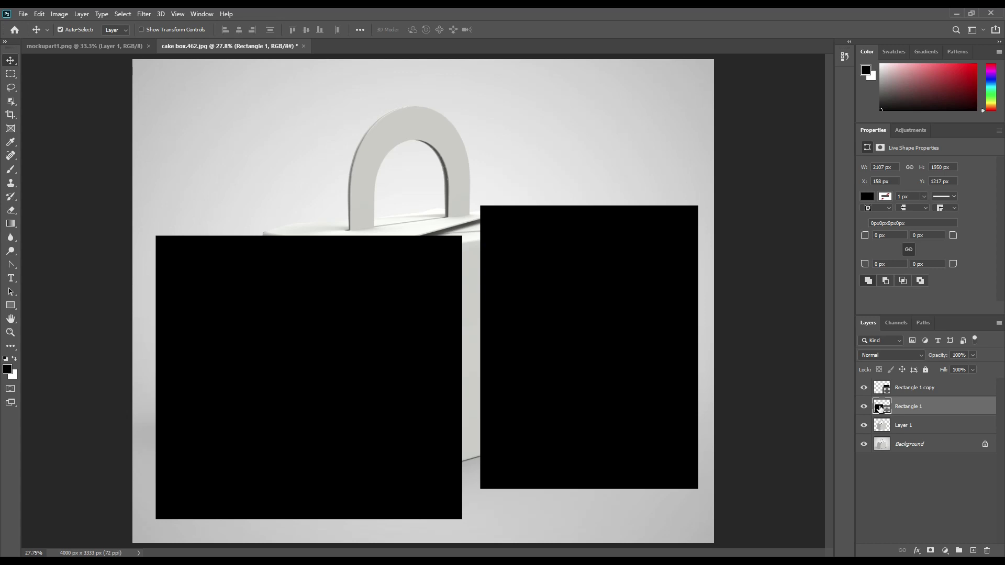
left_click(865, 407)
Hide the right rectangle and draw a new square over the box's middle.
left_click(864, 388)
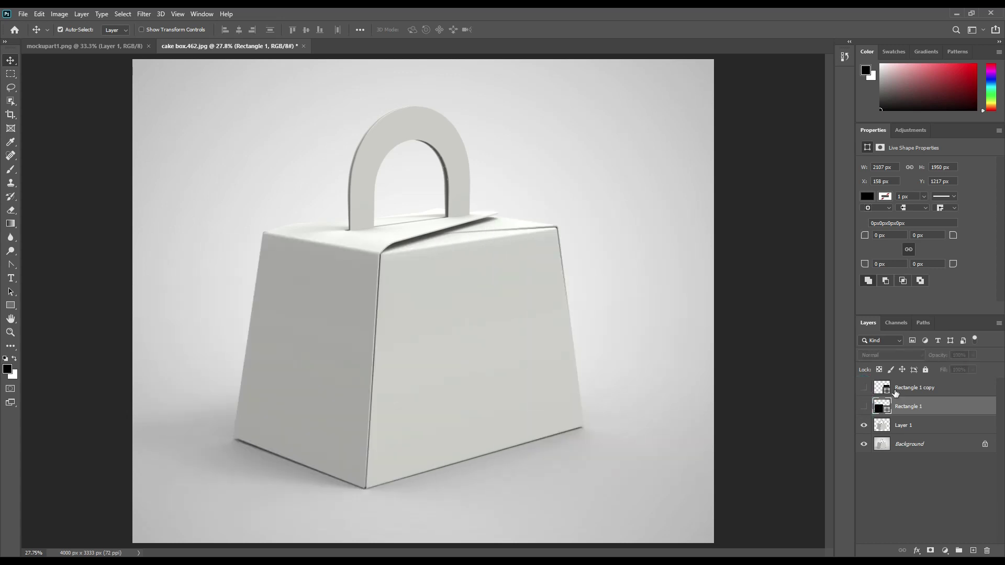
left_click(964, 391)
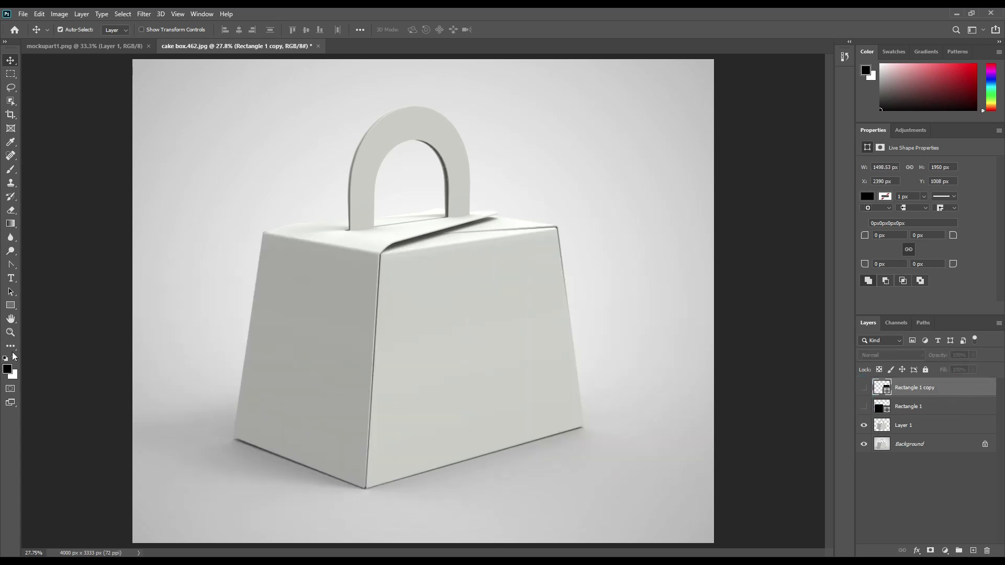
left_click(10, 305)
left_click_drag(333, 223, 533, 402)
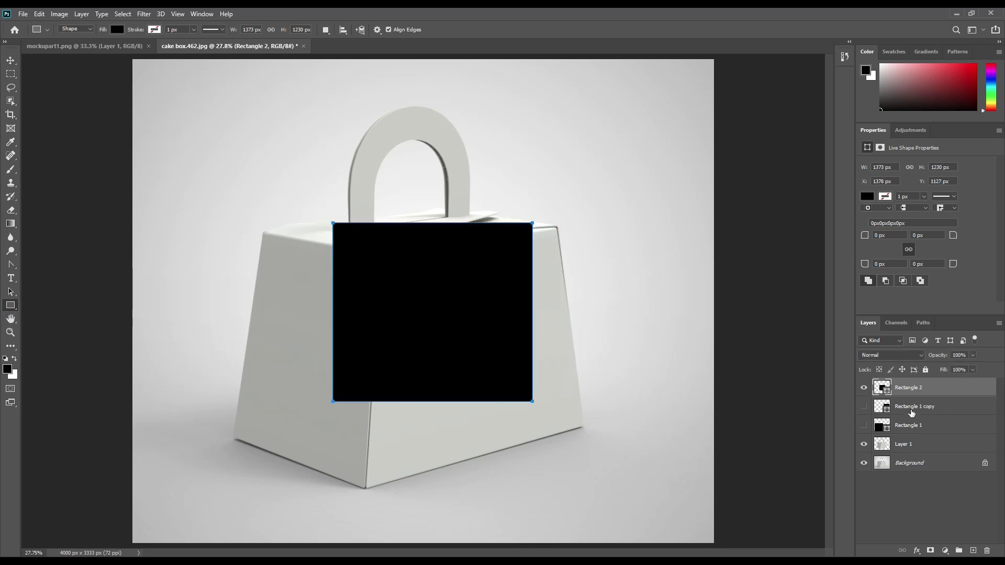
Fill the square with yellow #ffc000, then leave only Rectangle 1 visible.
double_click(885, 390)
left_click_drag(444, 157, 498, 136)
mouse_move(511, 269)
left_mouse_down()
mouse_move(512, 247)
mouse_move(514, 256)
left_mouse_up()
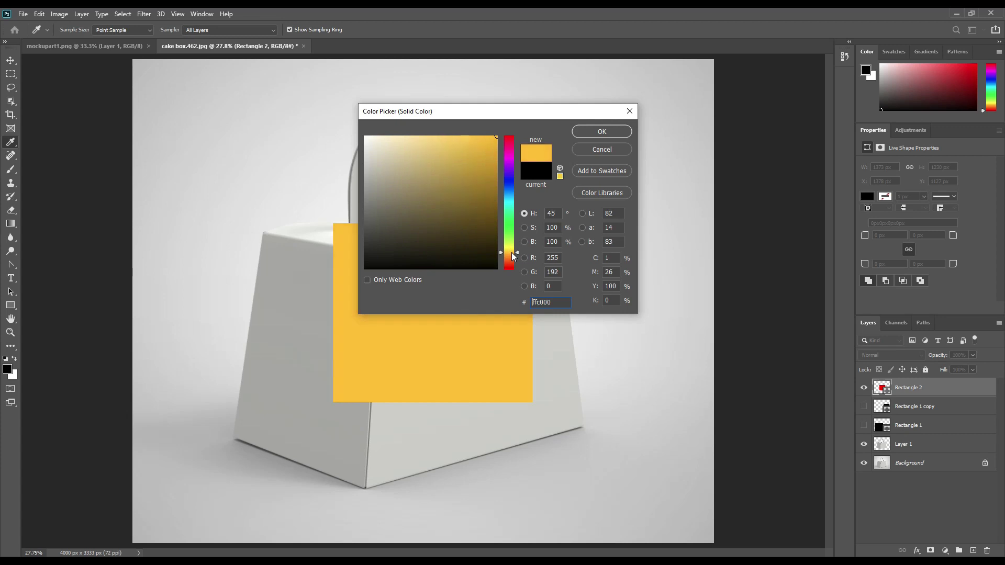
left_click(602, 132)
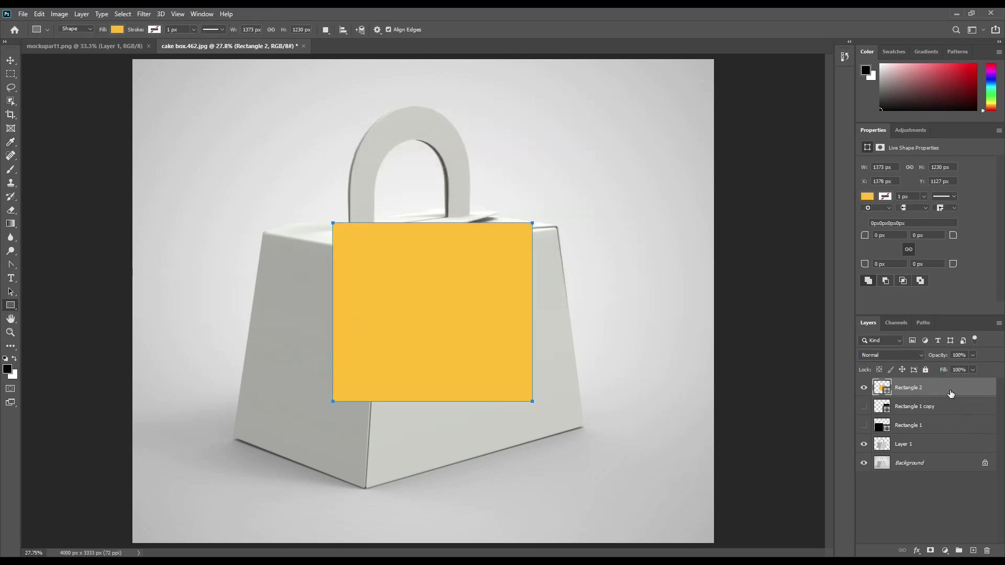
left_click(865, 407)
left_click(864, 425)
left_click_drag(864, 411, 864, 388)
left_click(928, 427)
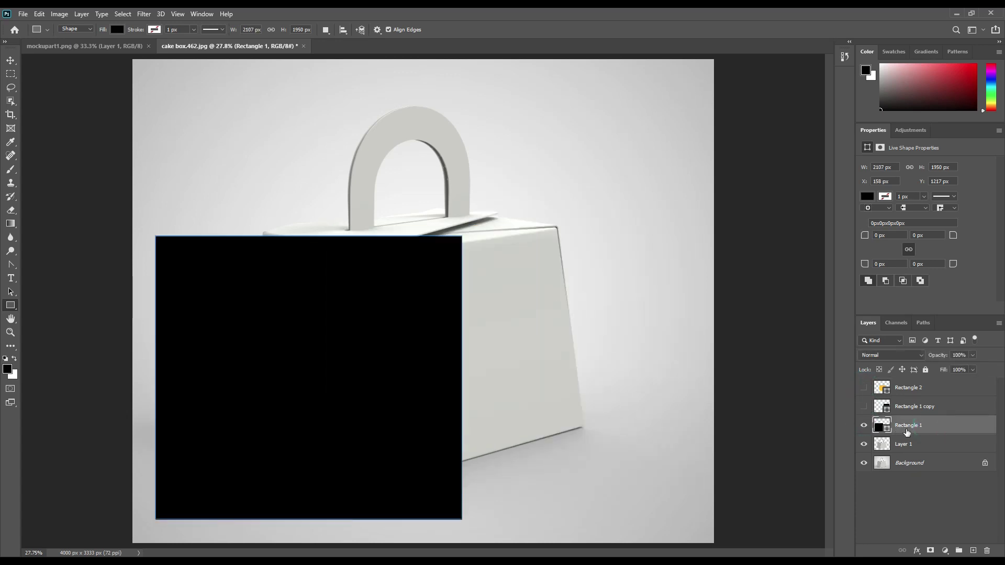
Convert Rectangle 1 and Rectangle 1 copy into smart objects.
right_click(941, 425)
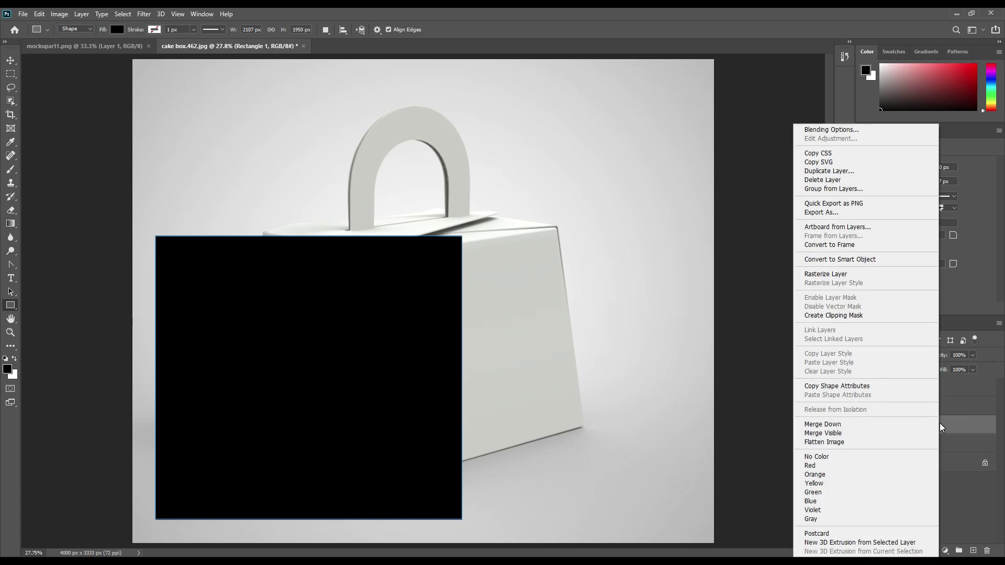
left_click(862, 259)
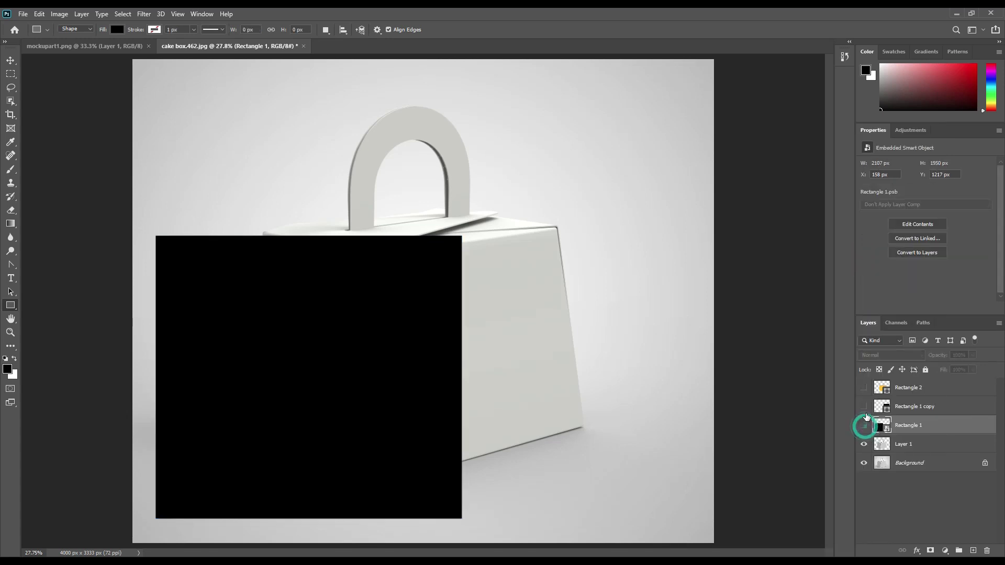
left_click(864, 426)
left_click(864, 406)
left_click(925, 413)
right_click(926, 412)
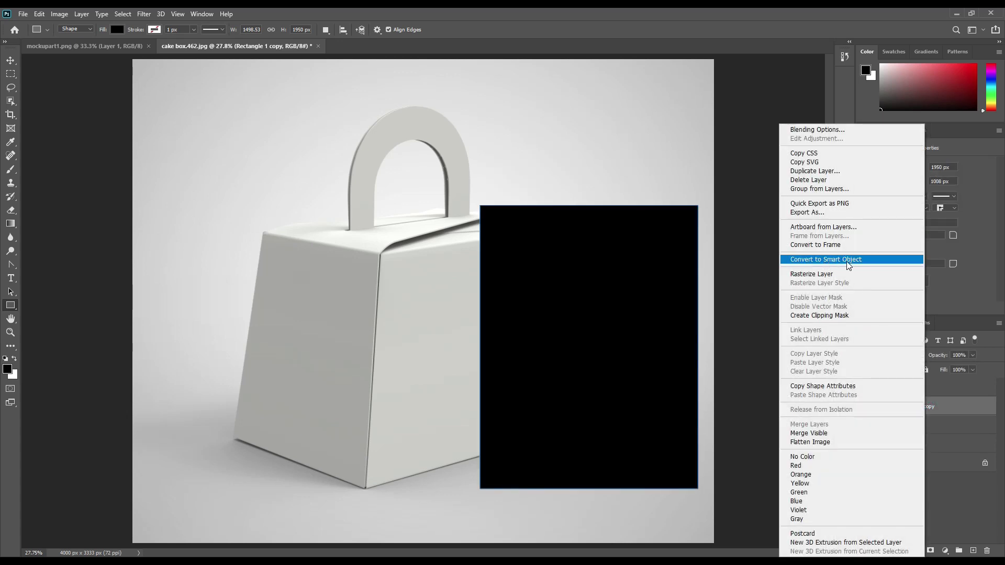
left_click(849, 260)
Convert yellow Rectangle 2 to a smart object, then hide it and Rectangle 1 copy.
left_click(864, 387)
left_click(912, 388)
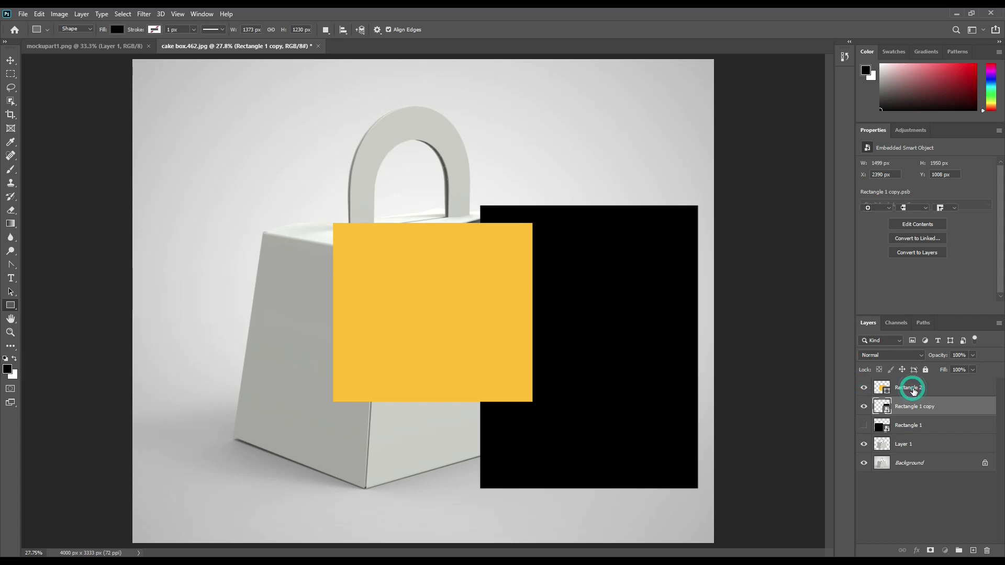
right_click(913, 389)
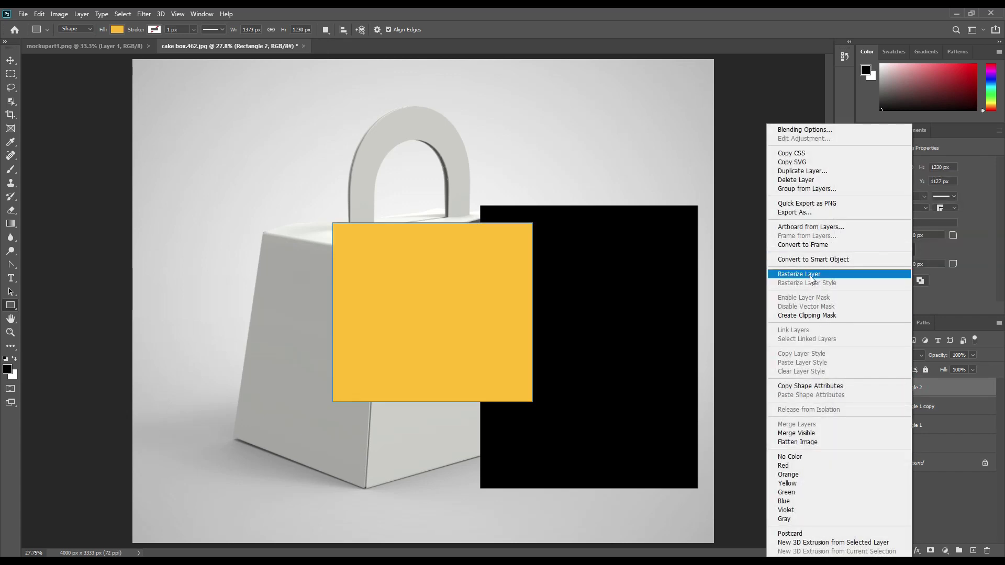
left_click(824, 259)
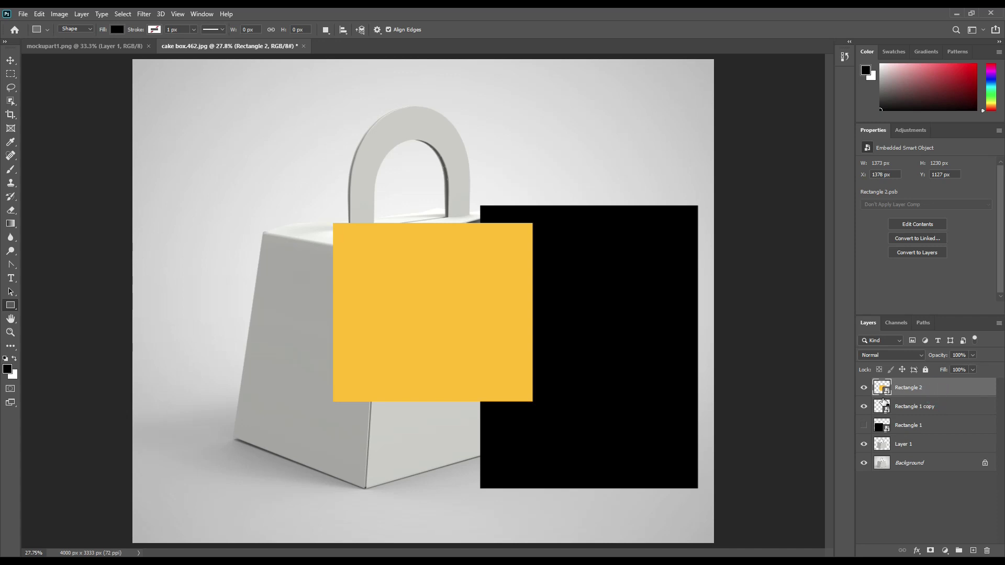
left_click(864, 406)
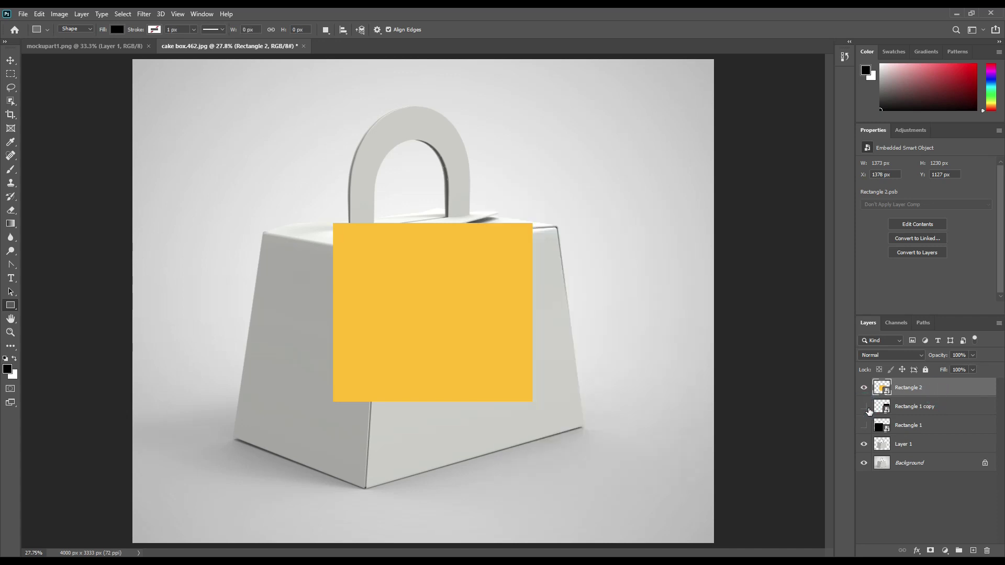
left_click(864, 388)
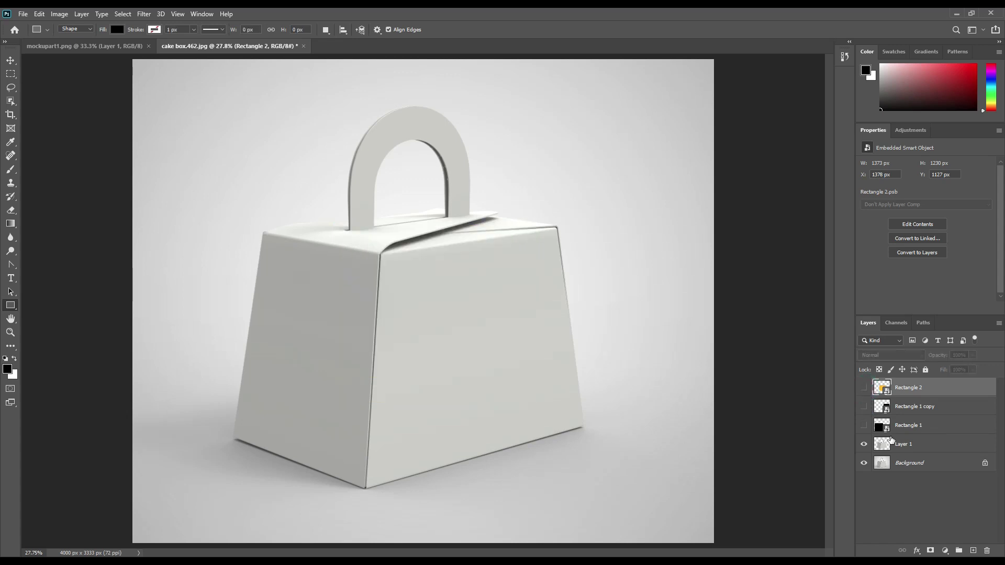
left_click(912, 449)
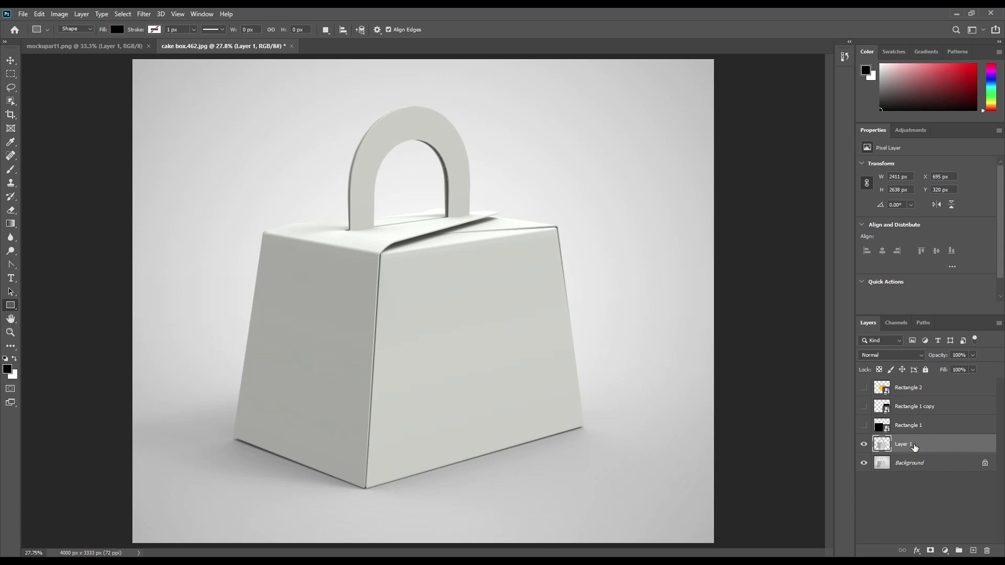
left_click(864, 426)
Set Rectangle 1 to 50% opacity, scale it to about 81% and place it over the front face.
left_click(921, 426)
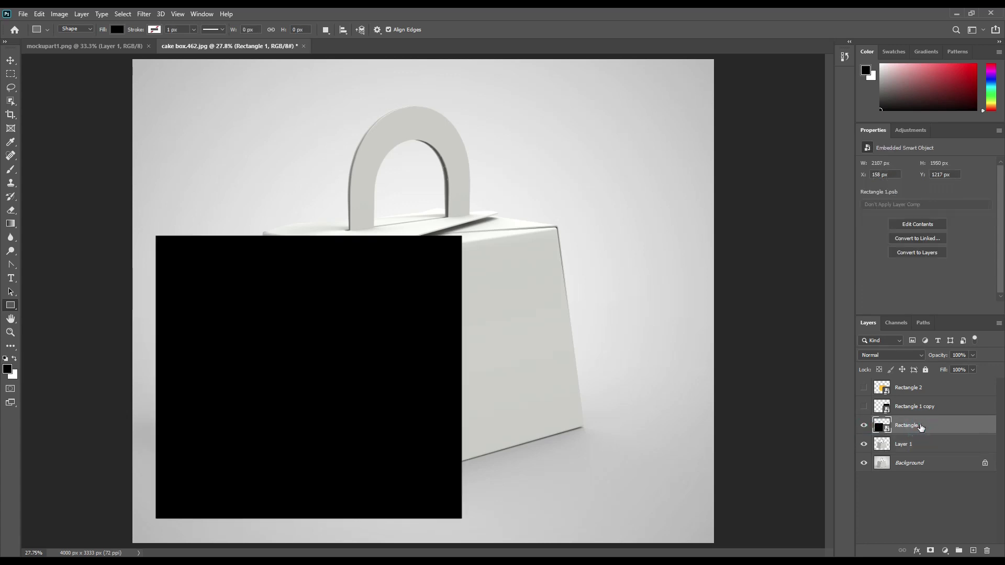
left_click(11, 62)
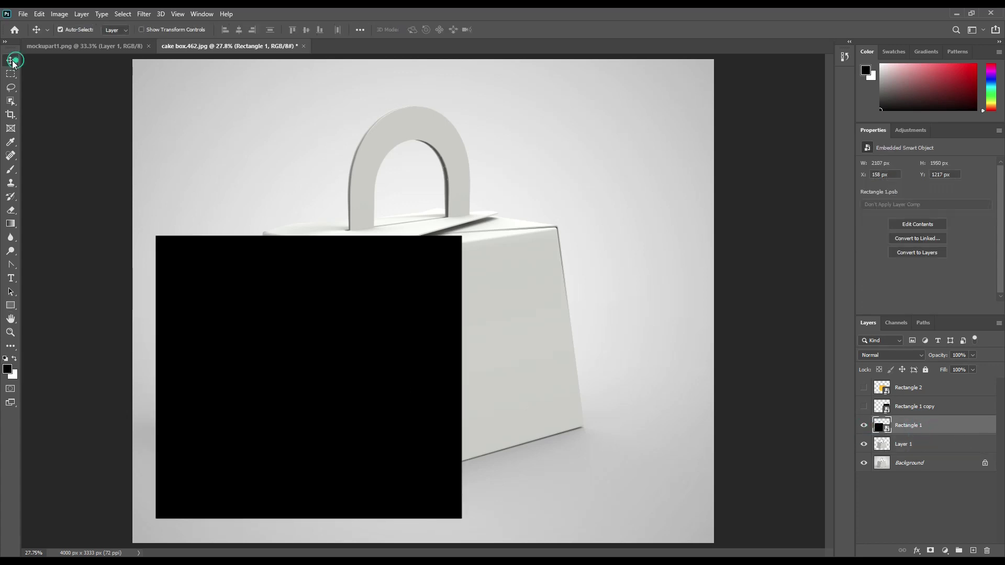
left_click_drag(942, 358, 917, 359)
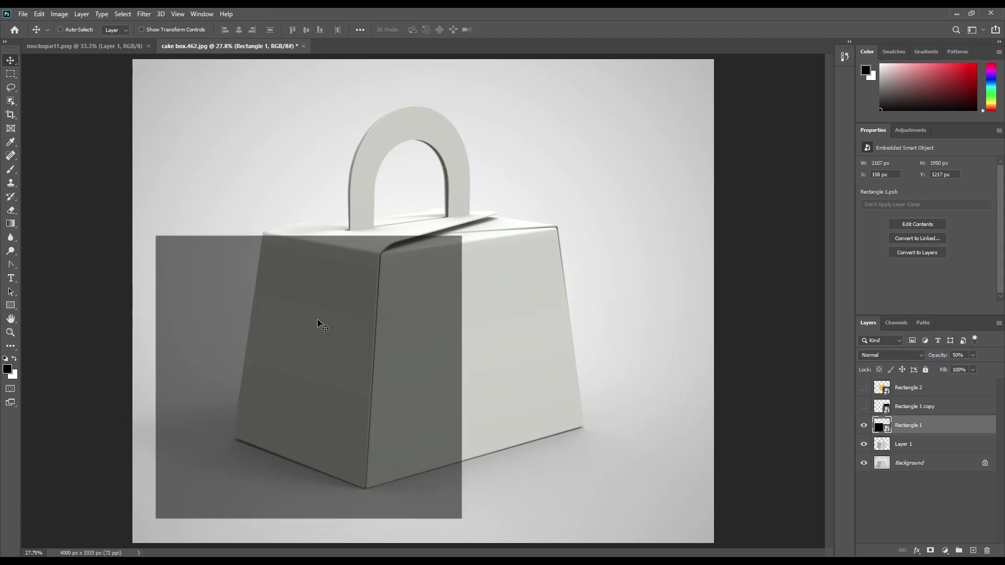
key("ctrl+t")
left_click_drag(346, 337, 530, 322)
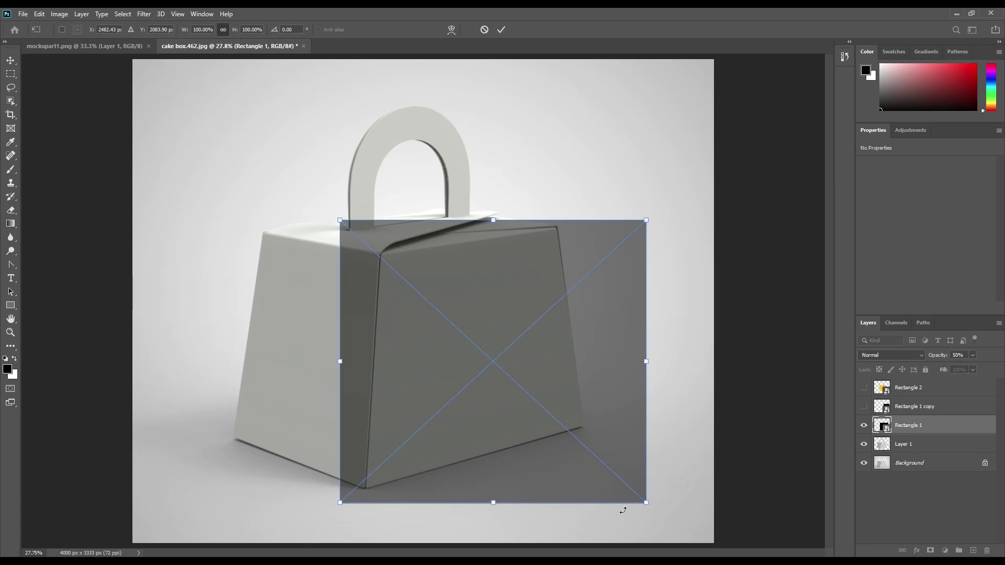
left_click_drag(649, 505, 590, 451)
left_click_drag(391, 377, 409, 412)
Distort the rectangle, dragging its four corners roughly onto the front face's corners.
right_click(454, 325)
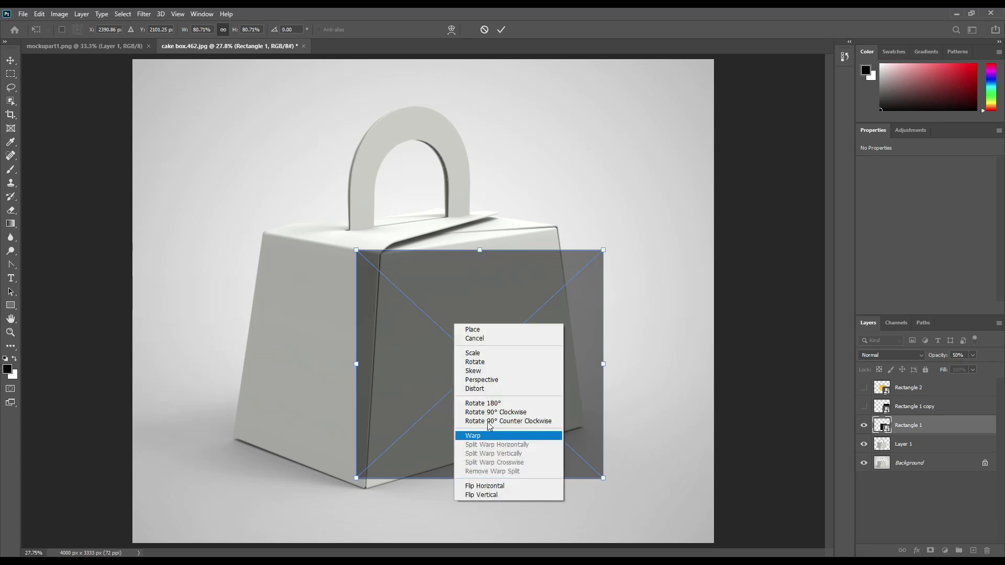
left_click(484, 394)
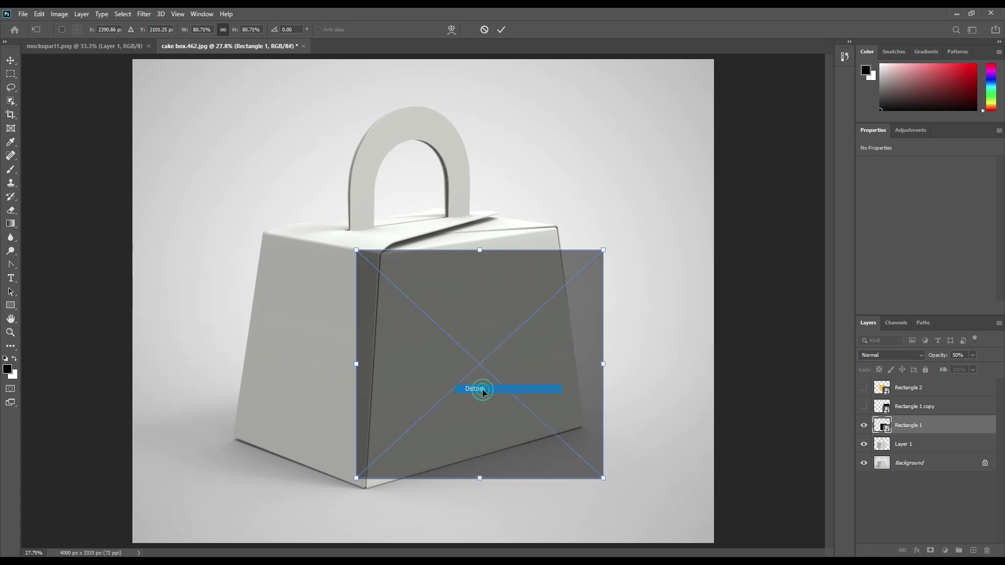
left_click_drag(356, 251, 370, 254)
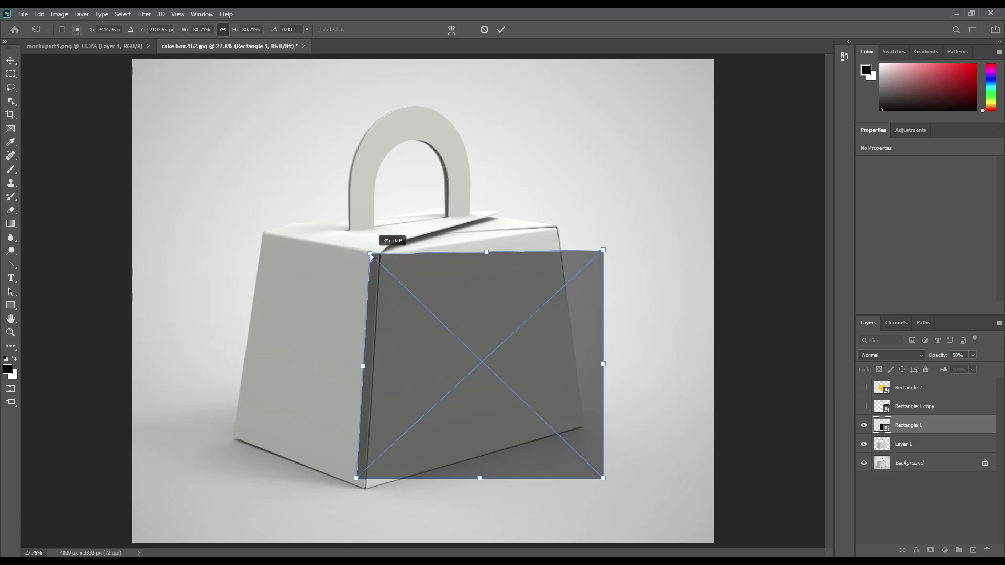
left_click_drag(358, 479, 357, 491)
left_click_drag(602, 480, 601, 424)
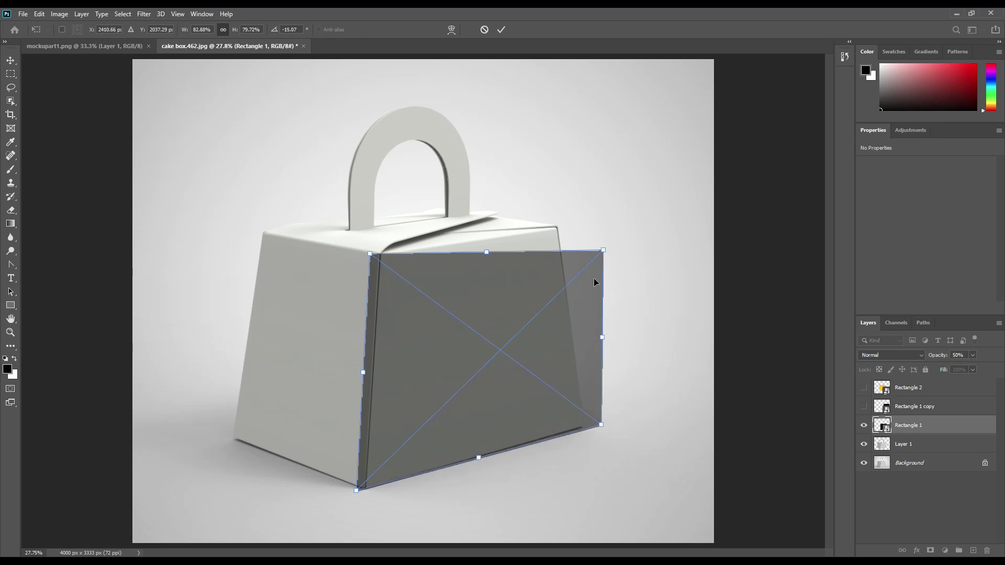
left_click_drag(603, 253, 564, 228)
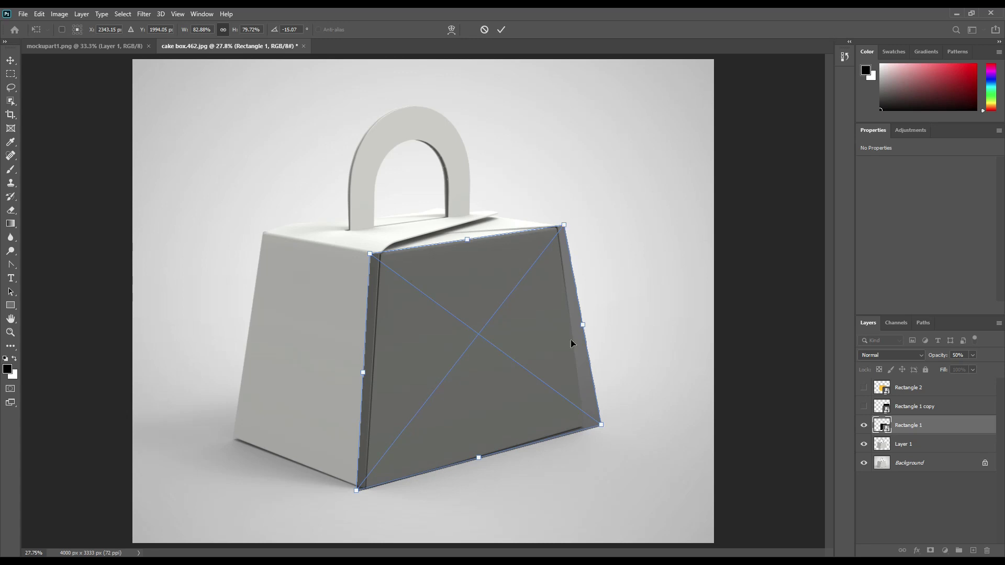
Fine-tune each corner against the front face edges and commit the distortion.
mouse_move(599, 428)
left_mouse_down()
mouse_move(602, 420)
mouse_move(593, 426)
left_mouse_up()
left_click_drag(357, 498, 356, 495)
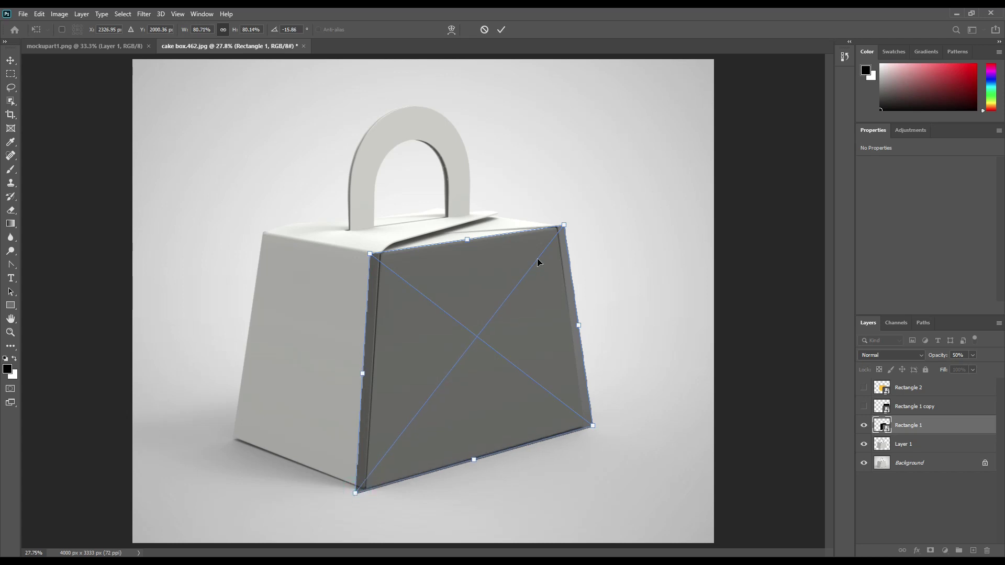
left_click_drag(372, 253, 374, 251)
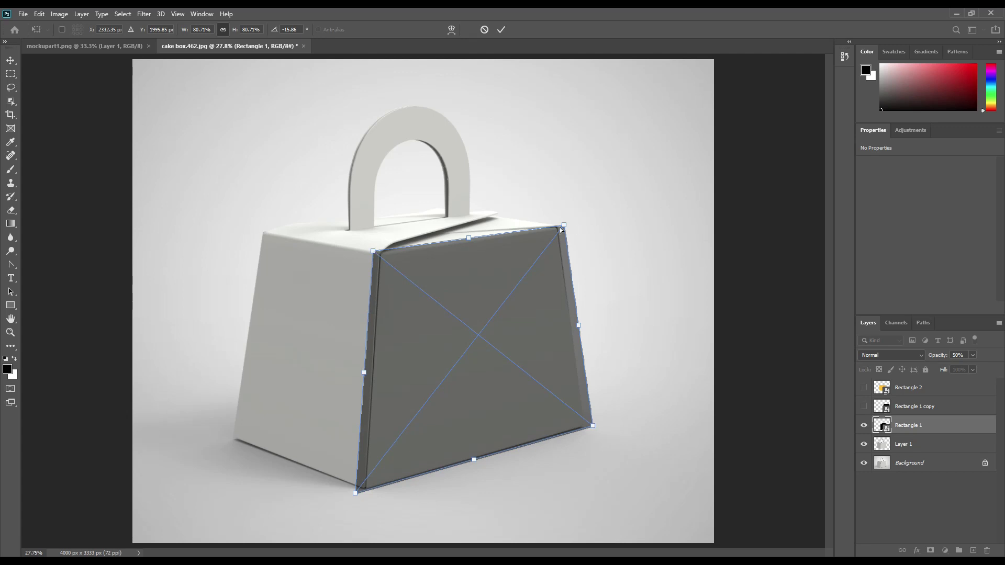
left_click_drag(564, 226, 565, 222)
left_click_drag(377, 252, 375, 253)
left_click_drag(593, 426, 592, 429)
left_click_drag(565, 225, 562, 225)
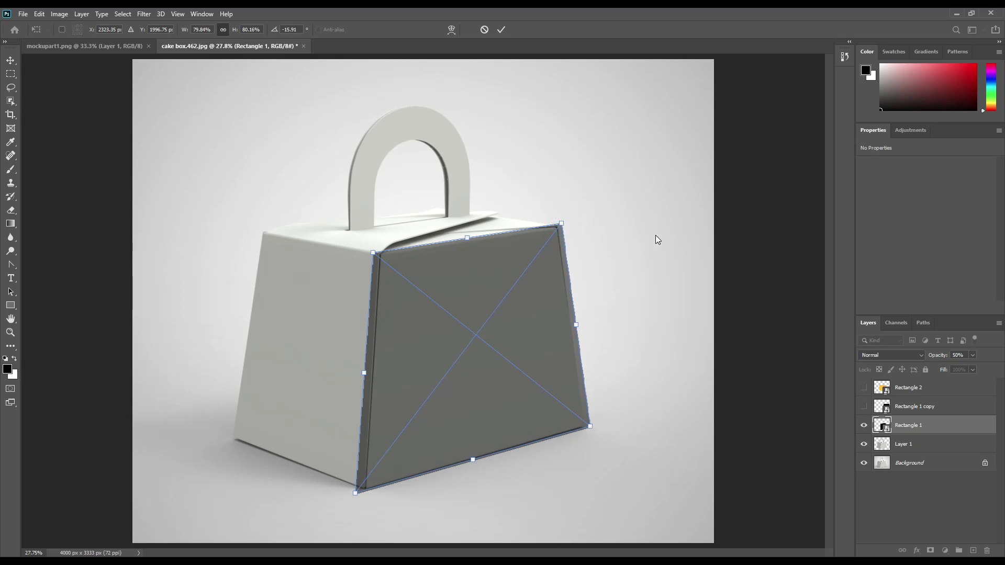
left_click(504, 29)
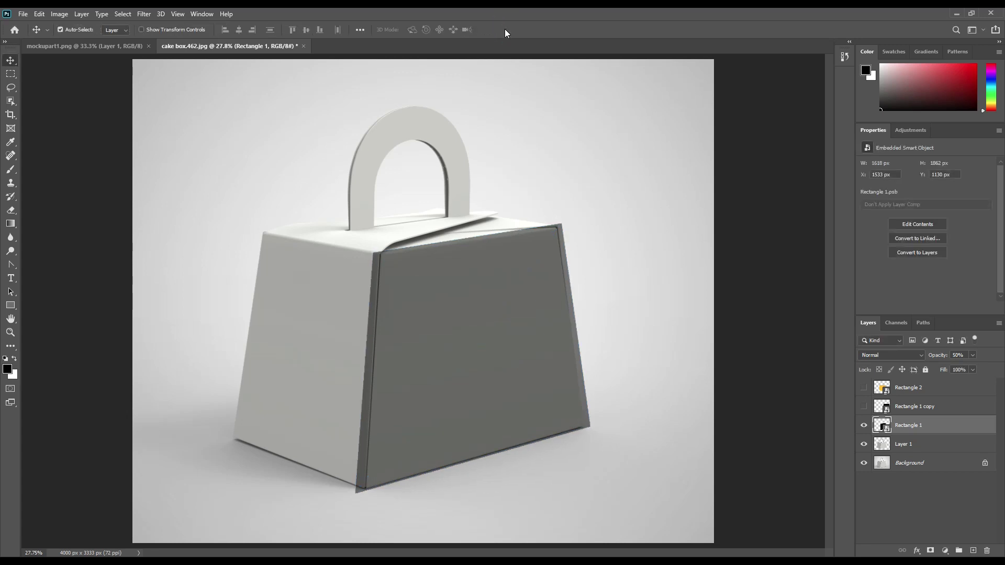
Re-enter Distort on Rectangle 1 and realign its upper-left corners with the box face.
key("ctrl+t")
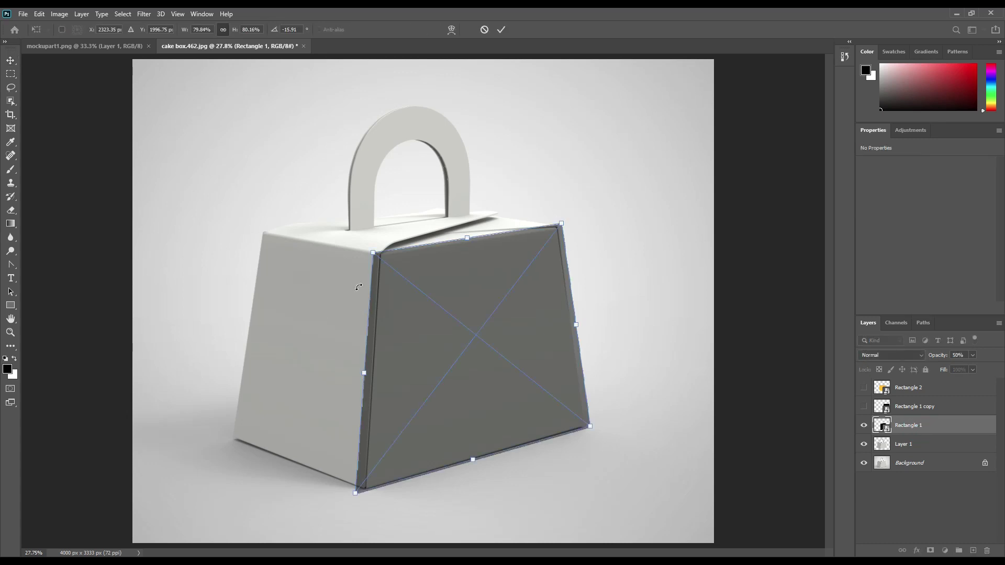
scroll(359, 287, "up", 5)
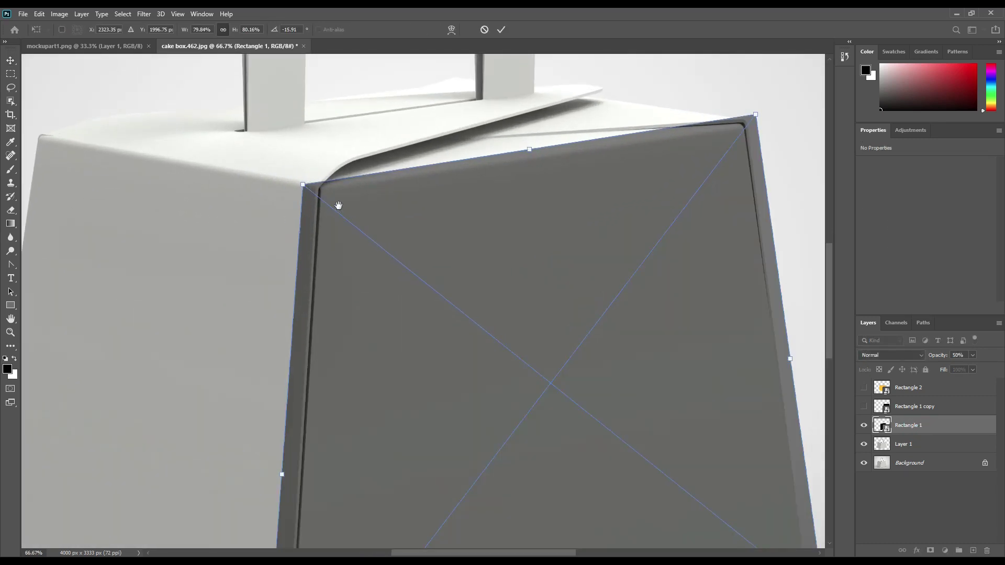
left_click_drag(339, 205, 411, 260)
right_click(411, 261)
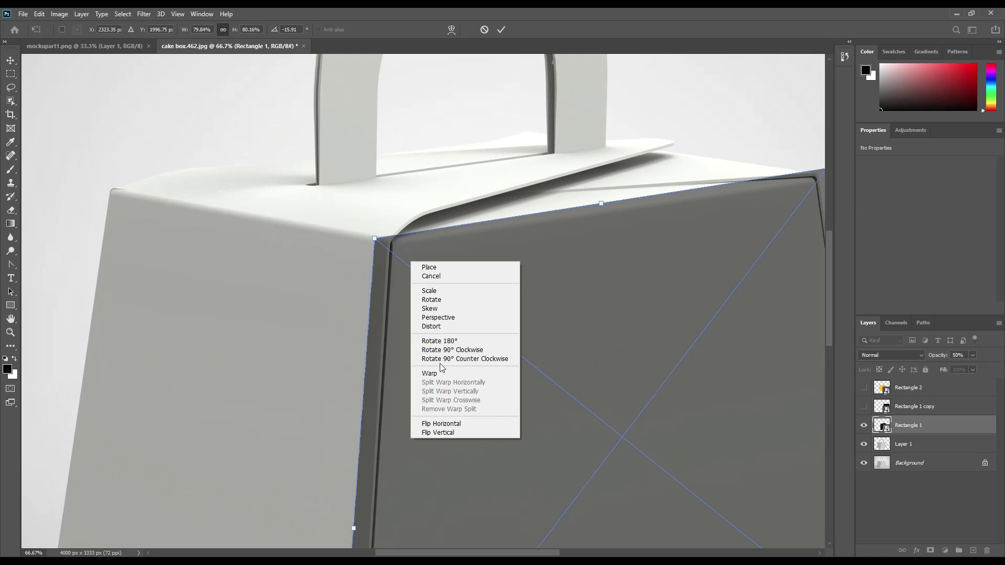
left_click(443, 326)
left_click_drag(374, 238, 391, 244)
scroll(464, 427, "down", 10)
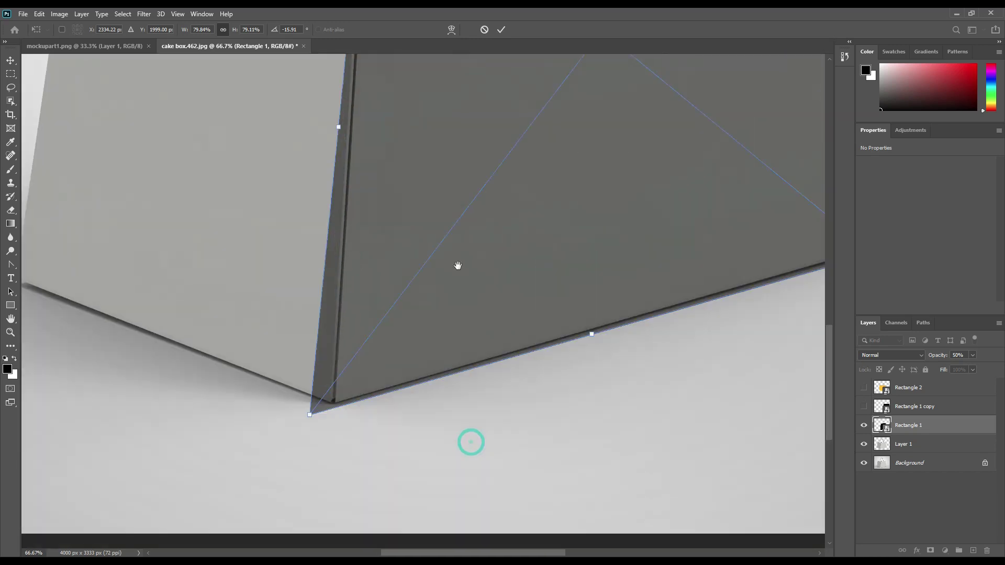
left_click_drag(422, 269, 444, 261)
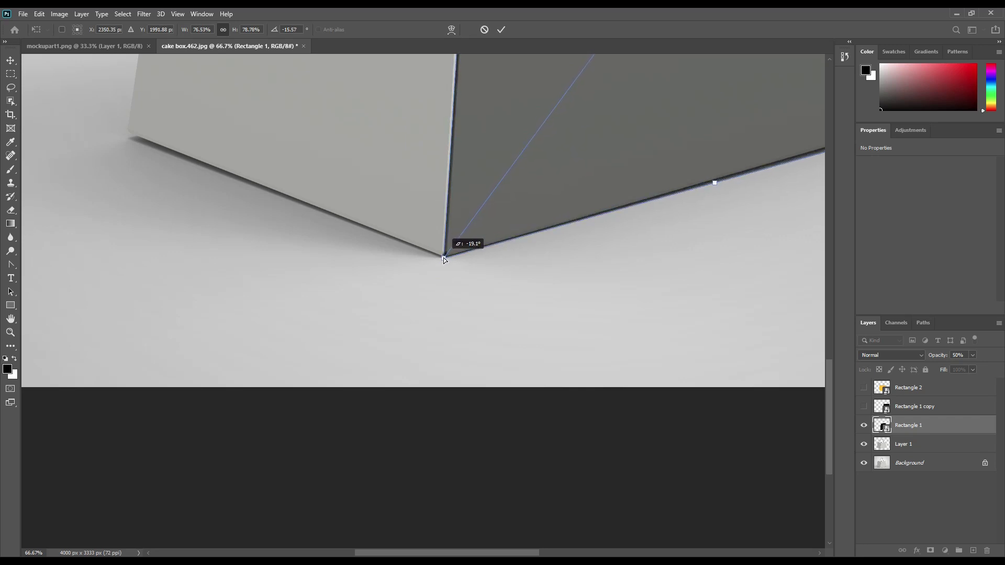
Align the rectangle's right-side corners with the box's right face and commit.
left_click_drag(674, 152, 512, 413)
left_click_drag(596, 425, 580, 422)
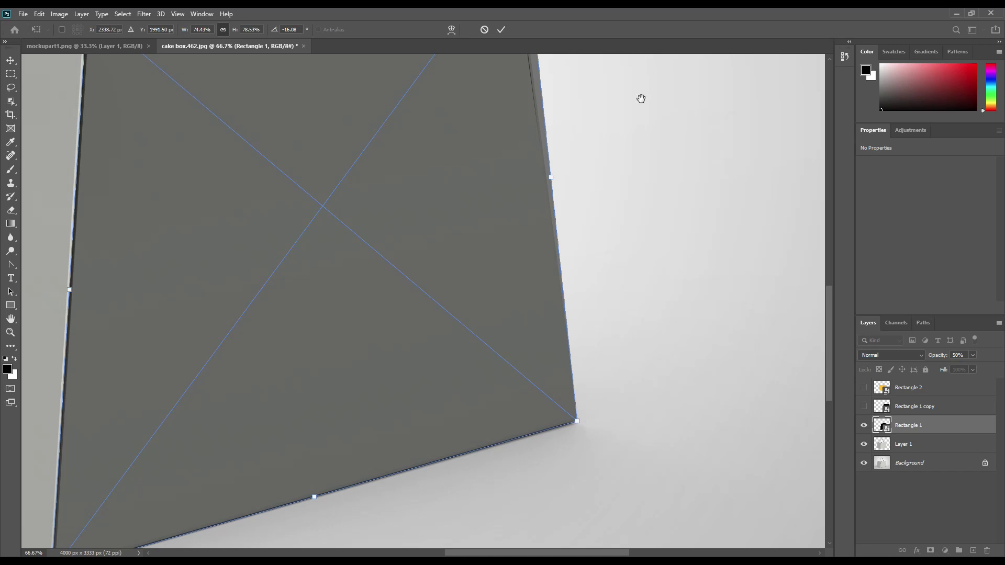
left_click_drag(639, 96, 684, 448)
left_click_drag(572, 287, 563, 295)
left_click(501, 29)
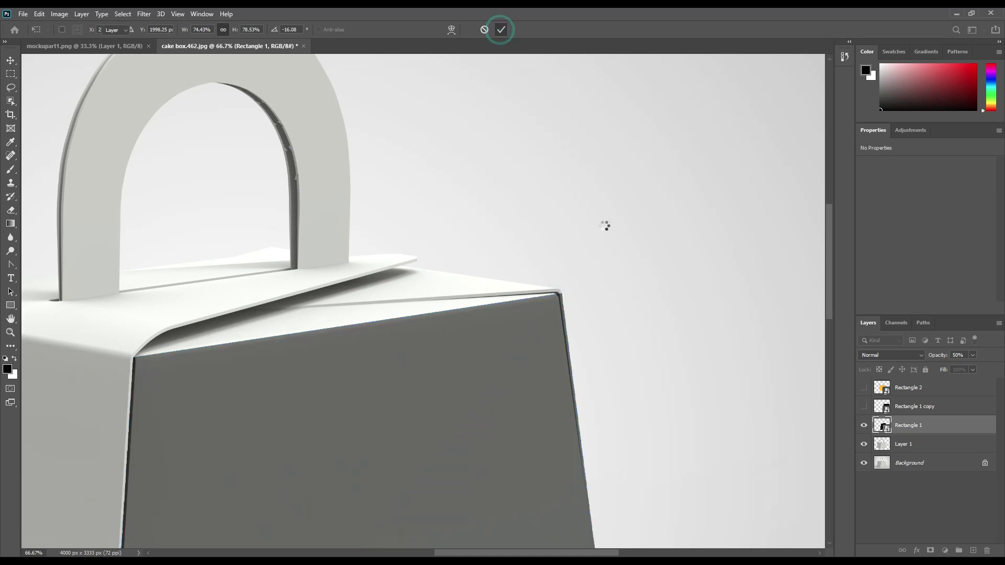
key("ctrl+minus")
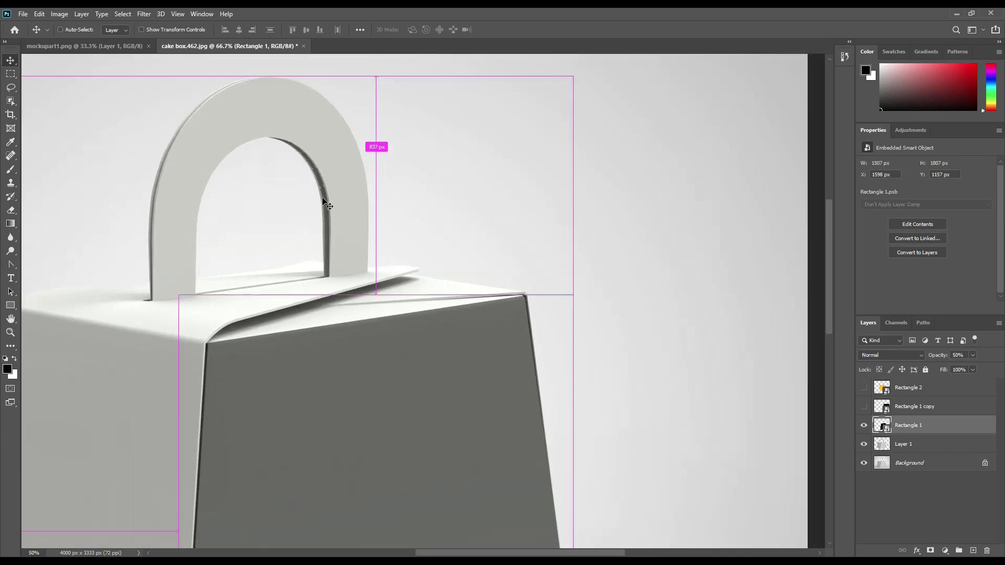
Show Rectangle 1 copy, move it onto the box's left face and lower its opacity to 52%.
key("ctrl+0")
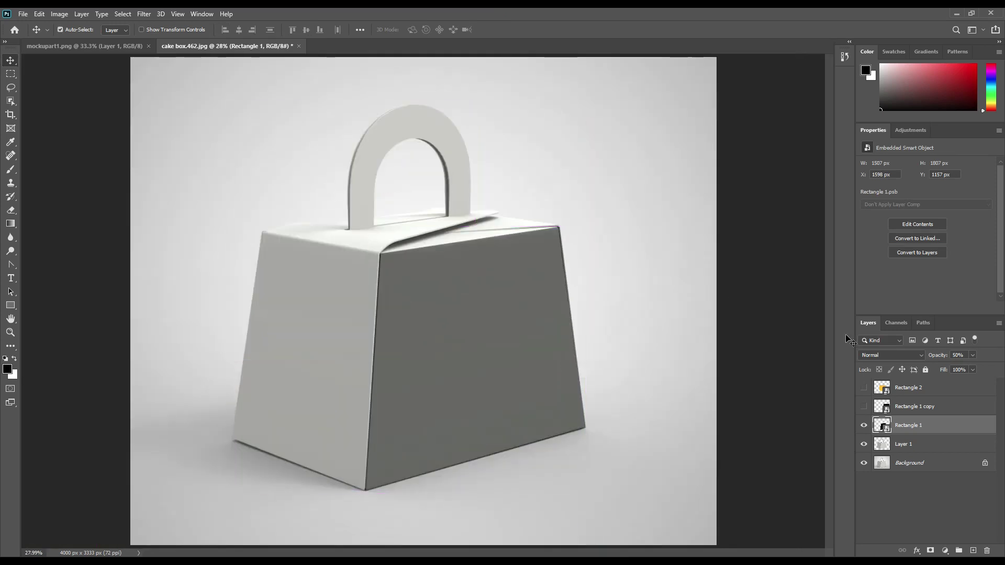
left_click(864, 406)
left_click(913, 410)
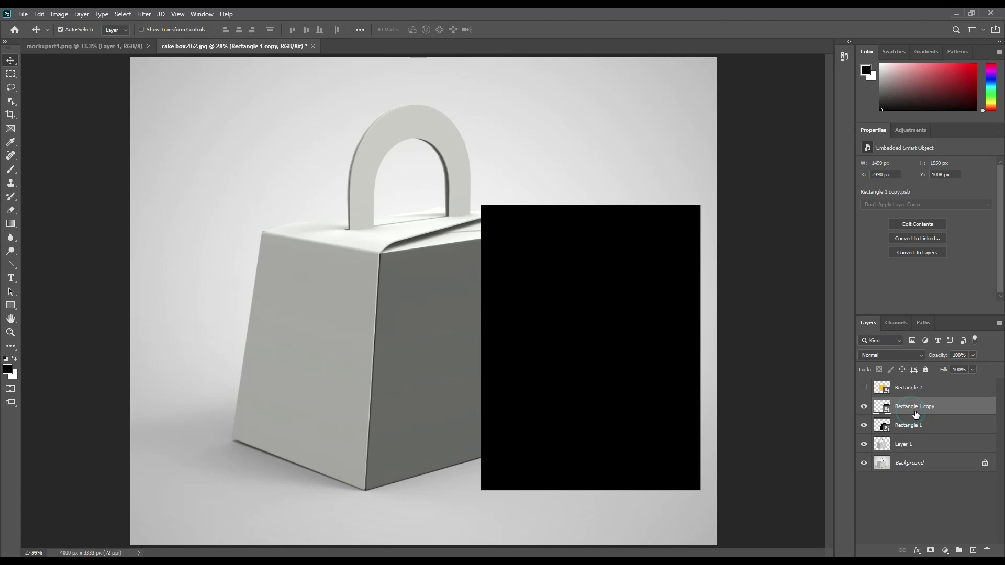
left_click_drag(610, 293, 291, 301)
left_click_drag(941, 356, 920, 357)
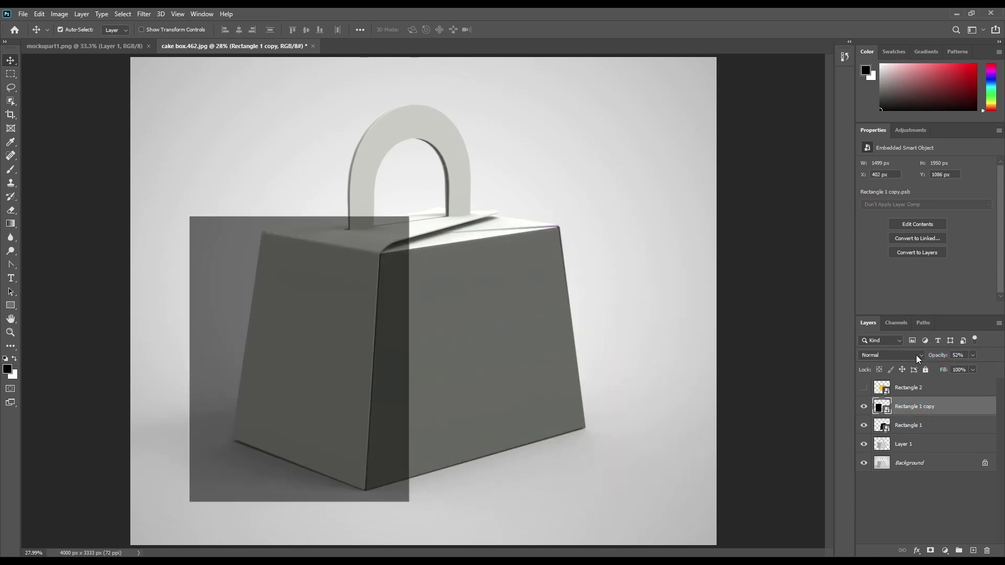
key("ctrl+plus")
key("ctrl+plus")
key("ctrl+plus")
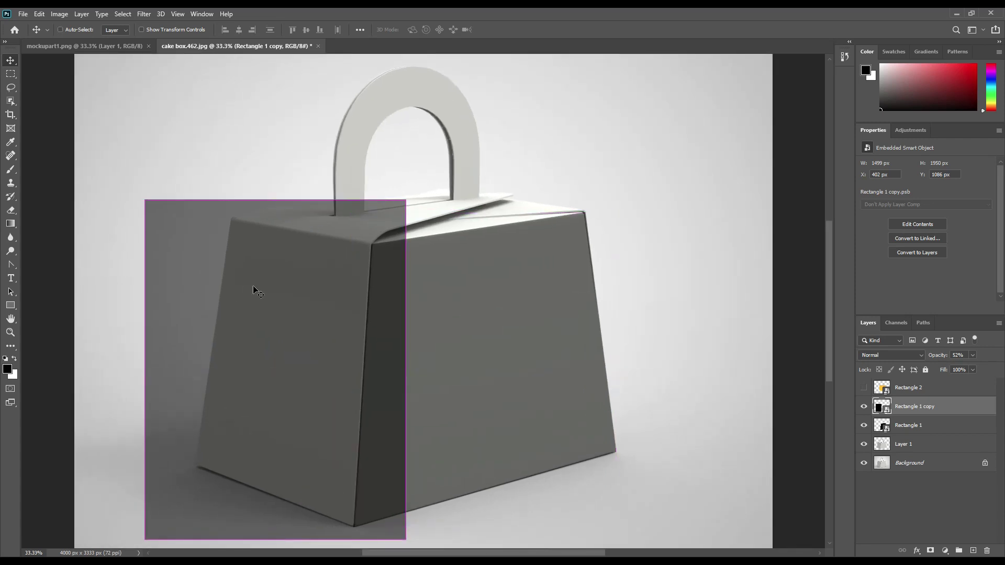
left_click_drag(87, 214, 586, 399)
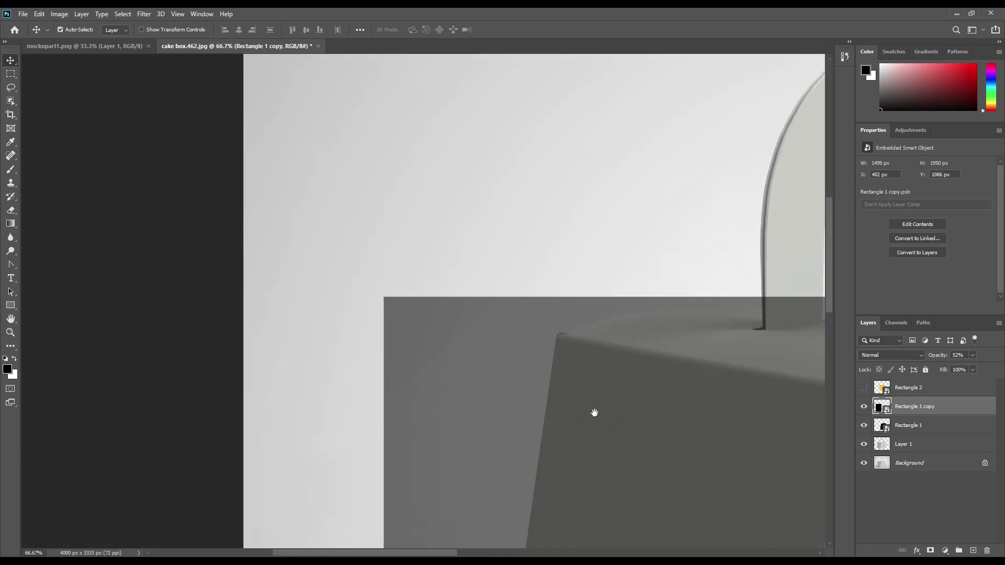
Distort Rectangle 1 copy so its four corners match the narrow side face, then commit.
key("ctrl+t")
right_click(515, 319)
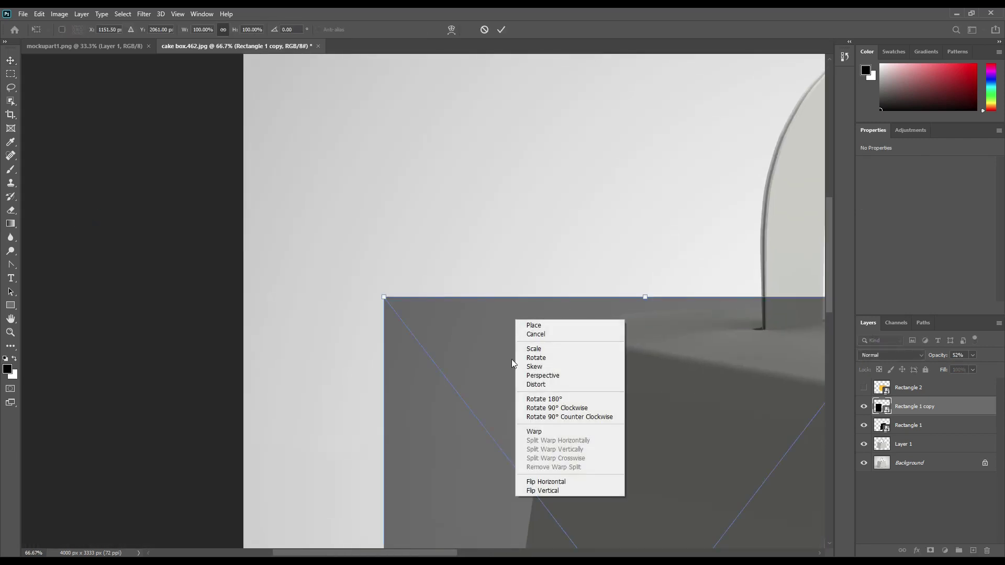
left_click(544, 385)
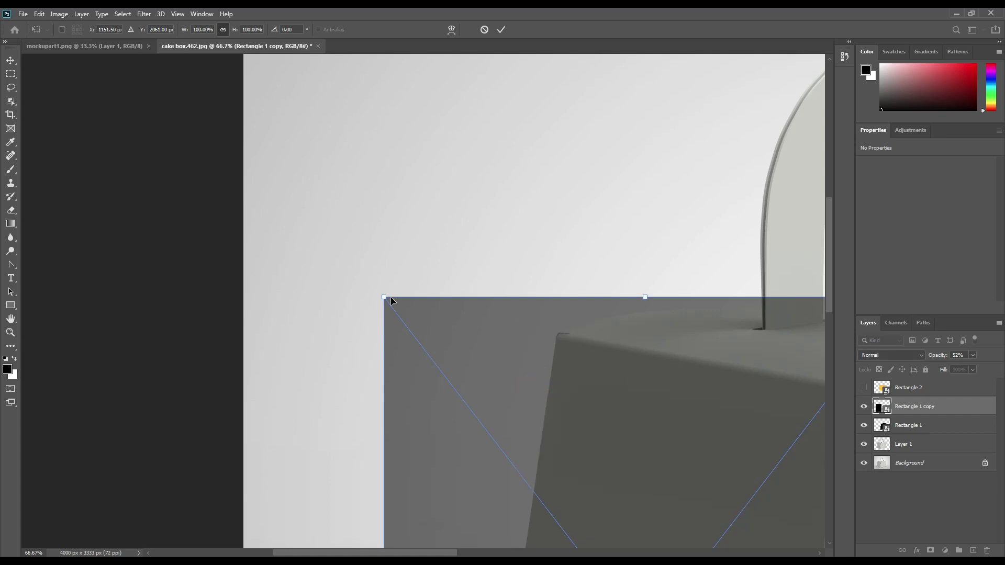
left_click_drag(384, 301, 556, 339)
left_click_drag(696, 417, 341, 309)
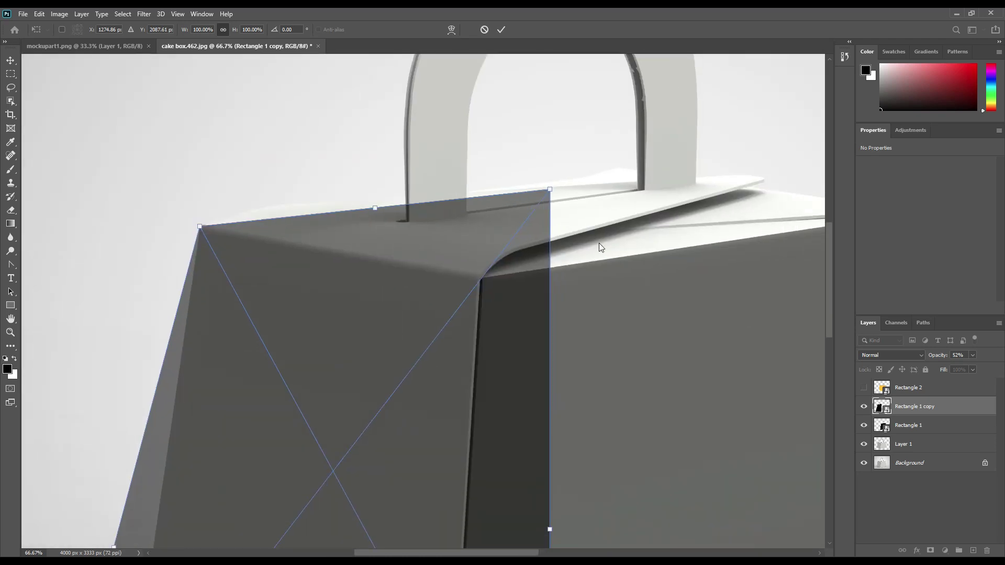
left_click_drag(549, 191, 481, 278)
left_click_drag(582, 422, 636, 447)
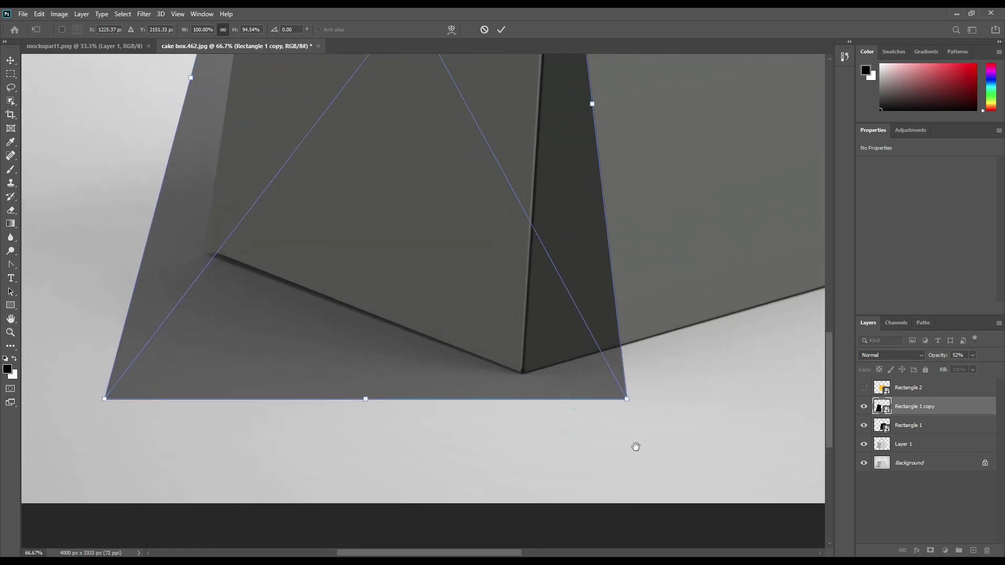
left_click_drag(628, 402, 524, 374)
left_click_drag(105, 400, 205, 252)
left_click_drag(458, 135, 469, 382)
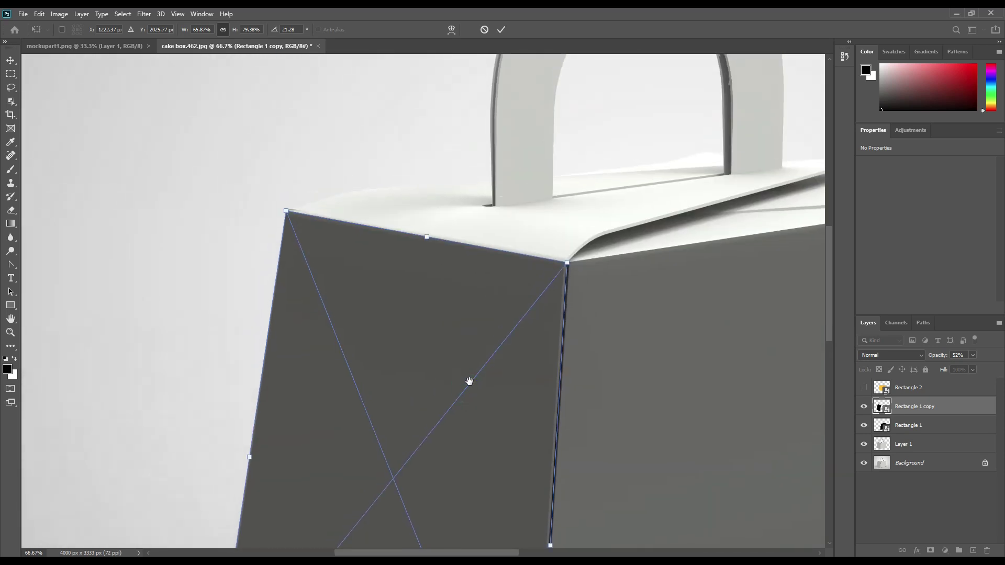
left_click(502, 30)
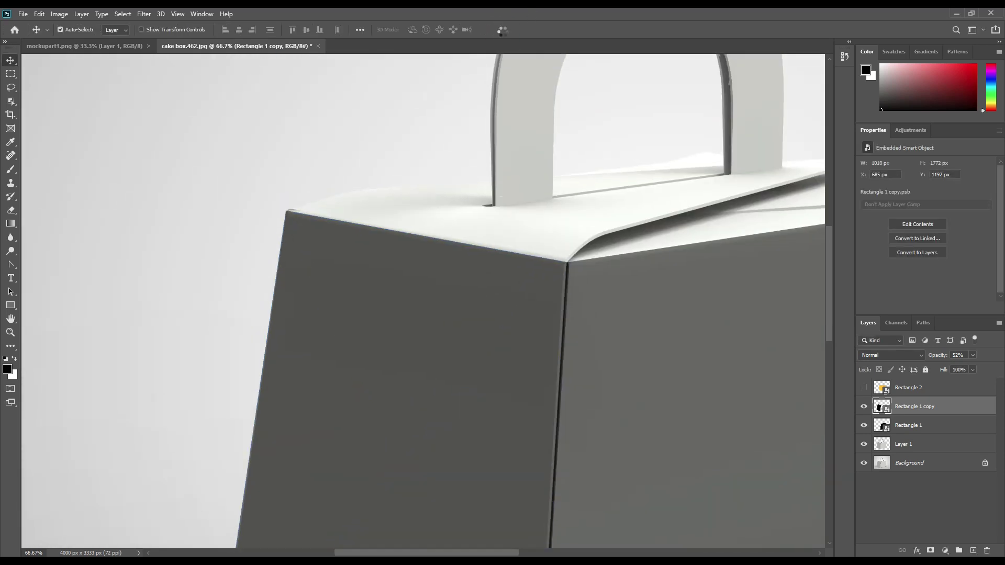
Set both Rectangle 1 and Rectangle 1 copy back to 100% opacity.
left_click(684, 235)
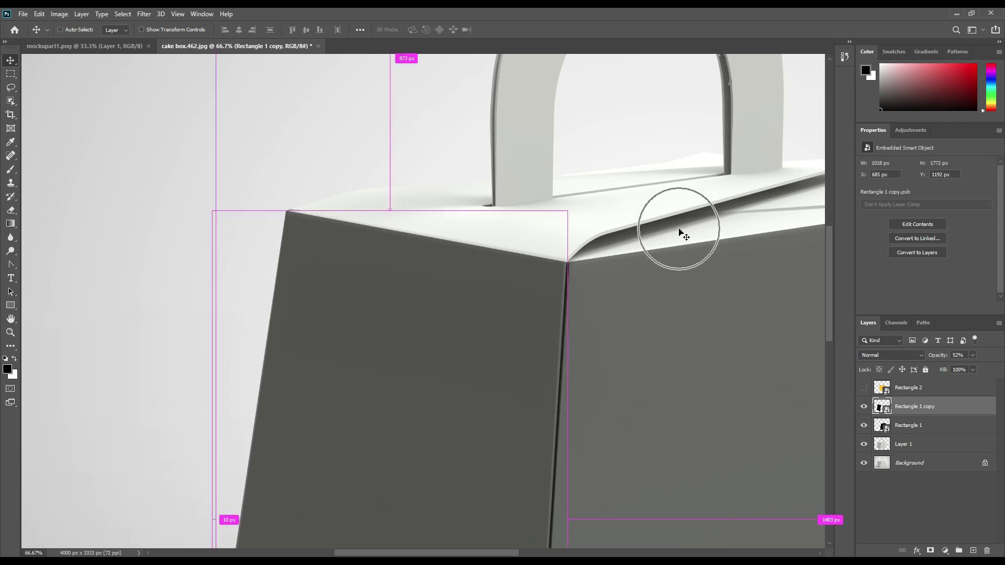
key("0")
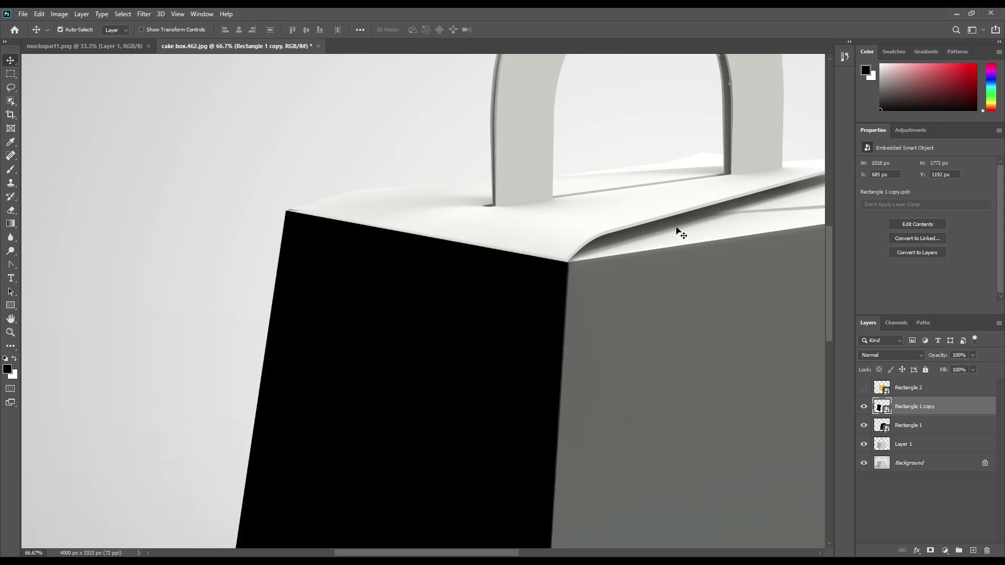
left_click(927, 425)
key("0")
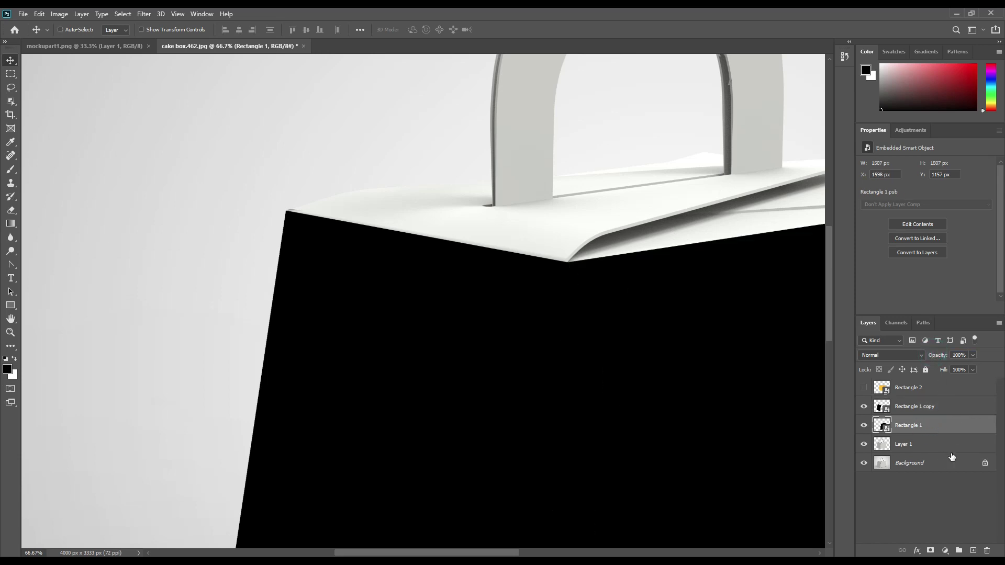
key("ctrl+0")
Clip Rectangle 1 and Rectangle 1 copy together to the box layer with Create Clipping Mask.
left_click(907, 496)
left_click(920, 425)
left_click(925, 406, "shift")
right_click(931, 407)
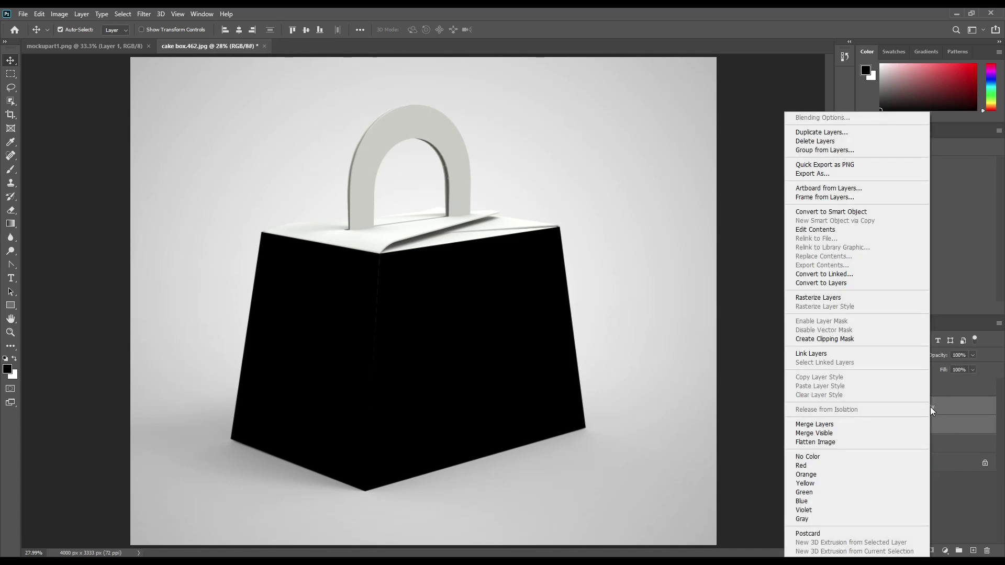
left_click(846, 340)
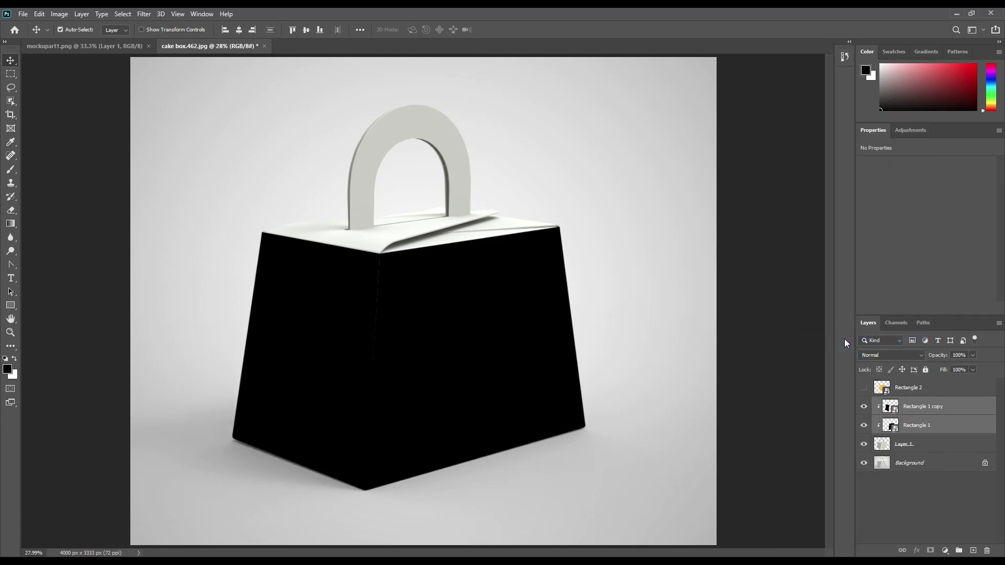
left_click(923, 508)
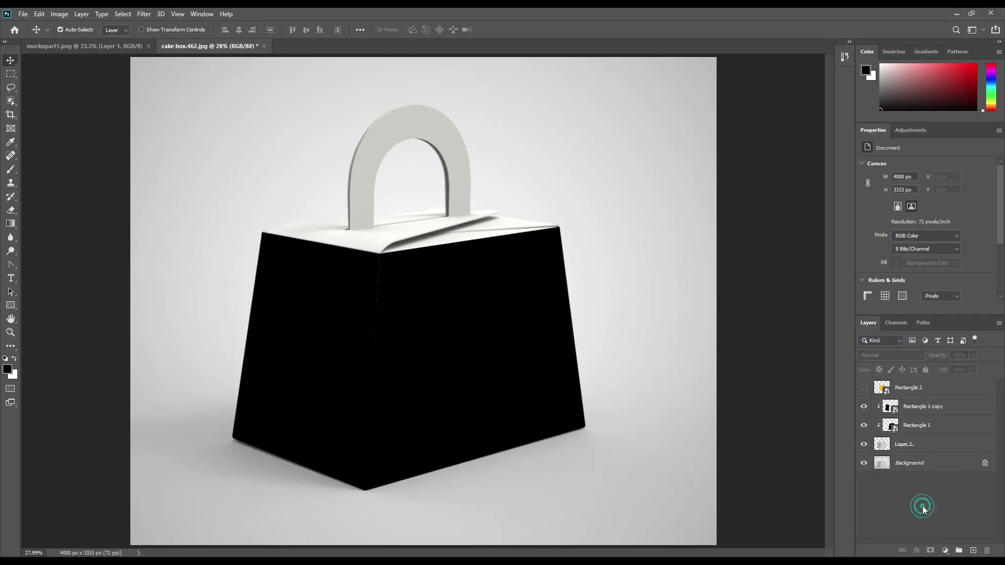
Show yellow Rectangle 2, move it up over the handle and lower its opacity to 43%.
left_click(864, 389)
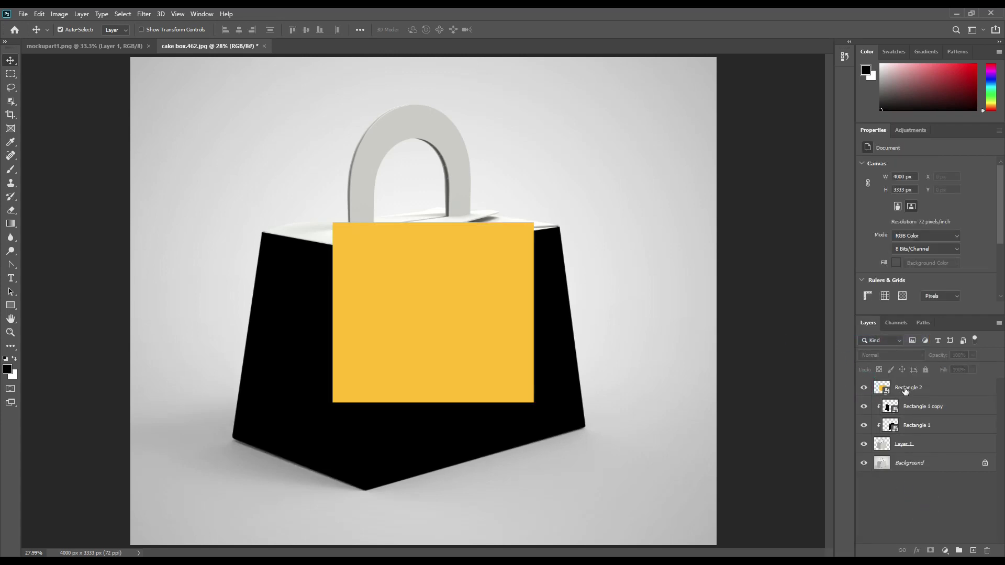
left_click(906, 389)
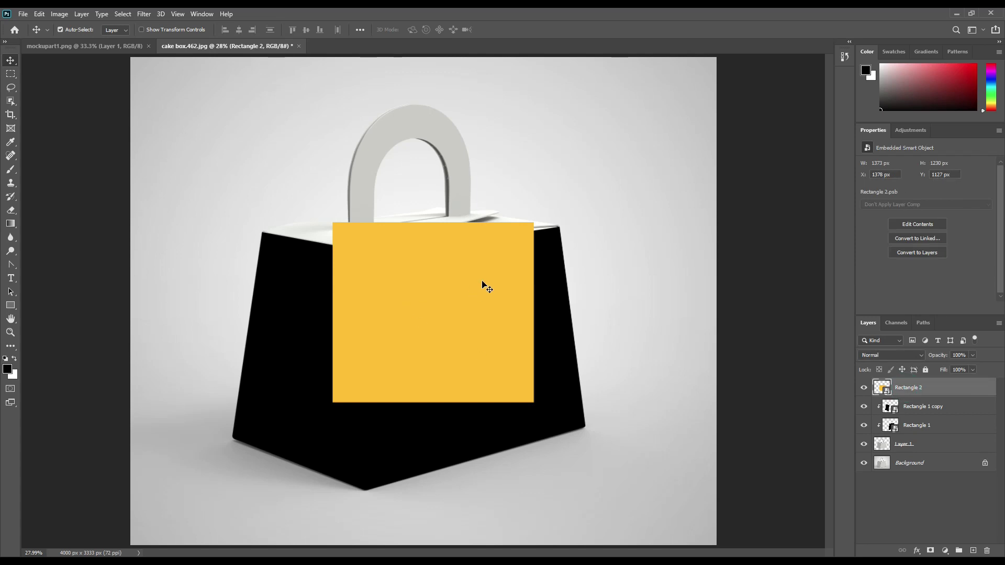
left_click_drag(486, 284, 462, 138)
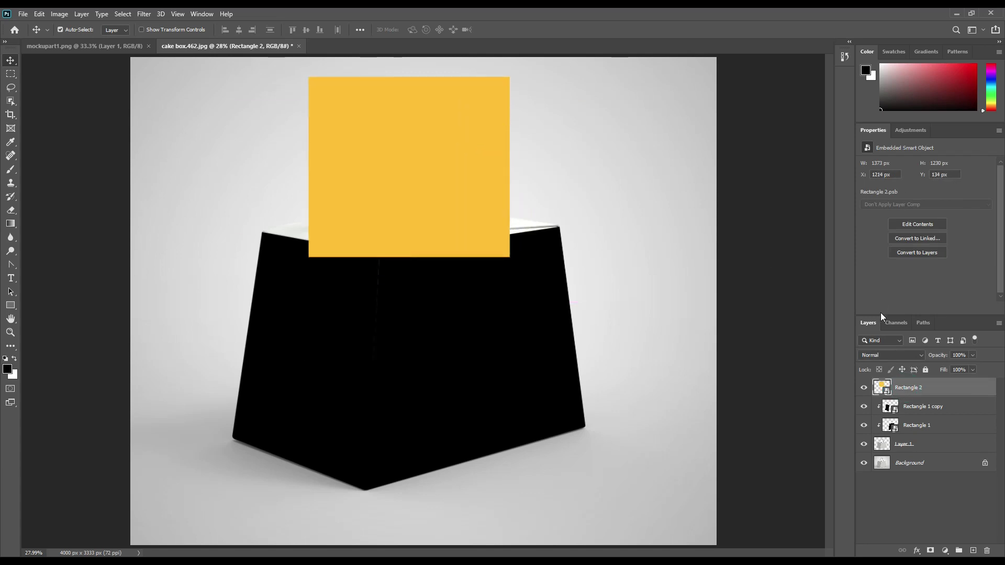
left_click_drag(941, 356, 929, 357)
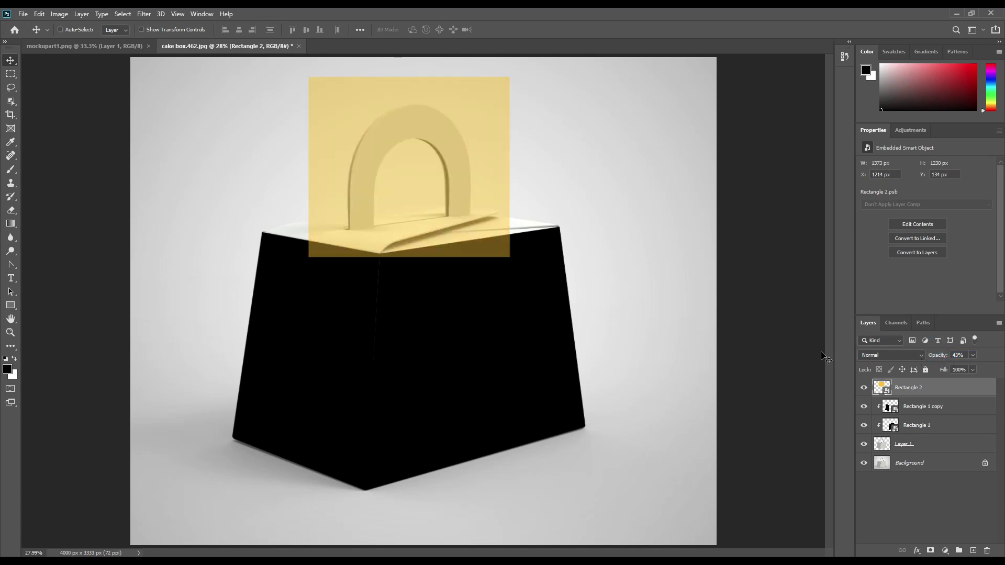
key("ctrl+plus")
key("ctrl+plus")
key("ctrl+plus")
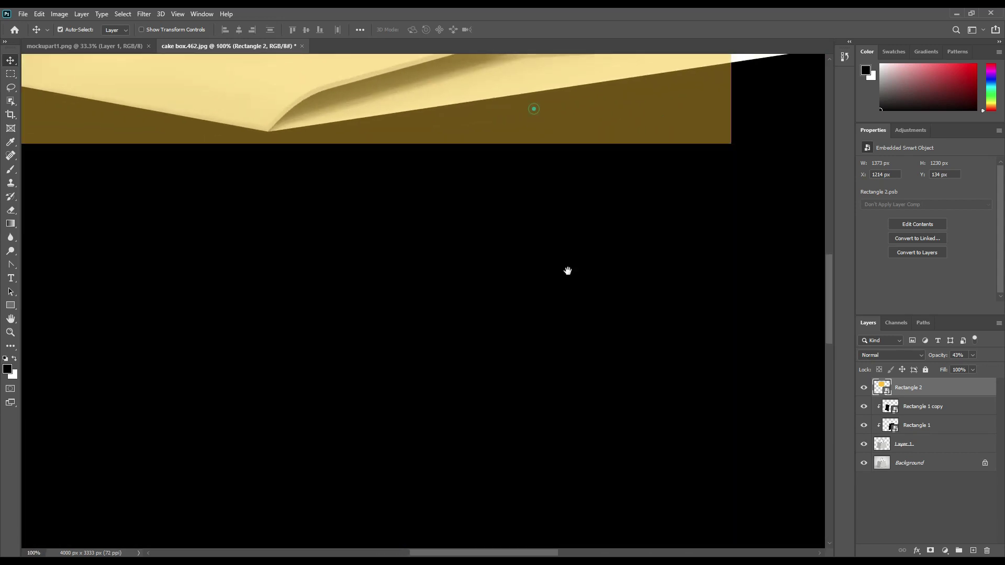
key("ctrl+plus")
scroll(596, 393, "up", 5)
scroll(568, 458, "down", 1)
Scale Rectangle 2 down to about 67% and position it over the arched handle.
key("ctrl")
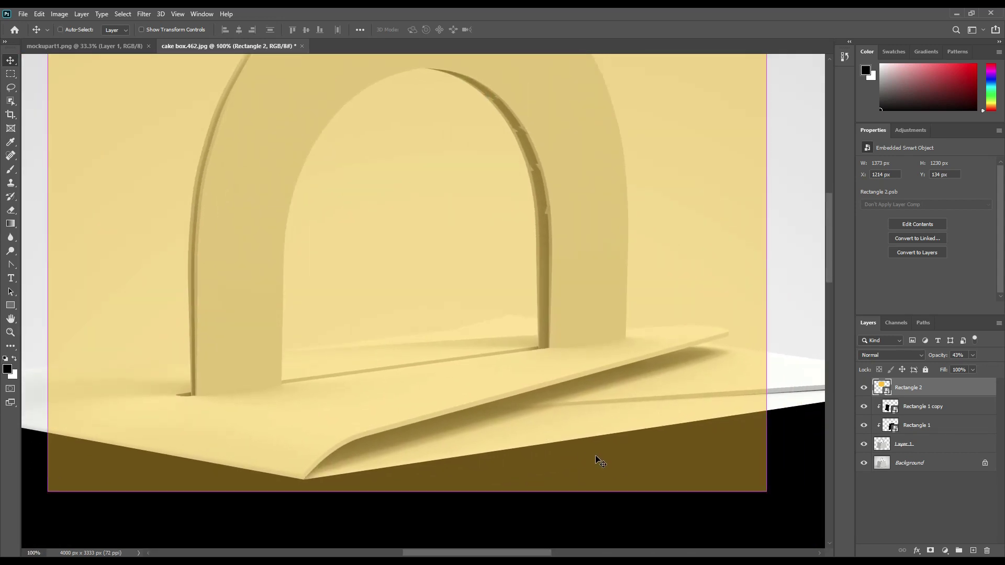
key("ctrl+t")
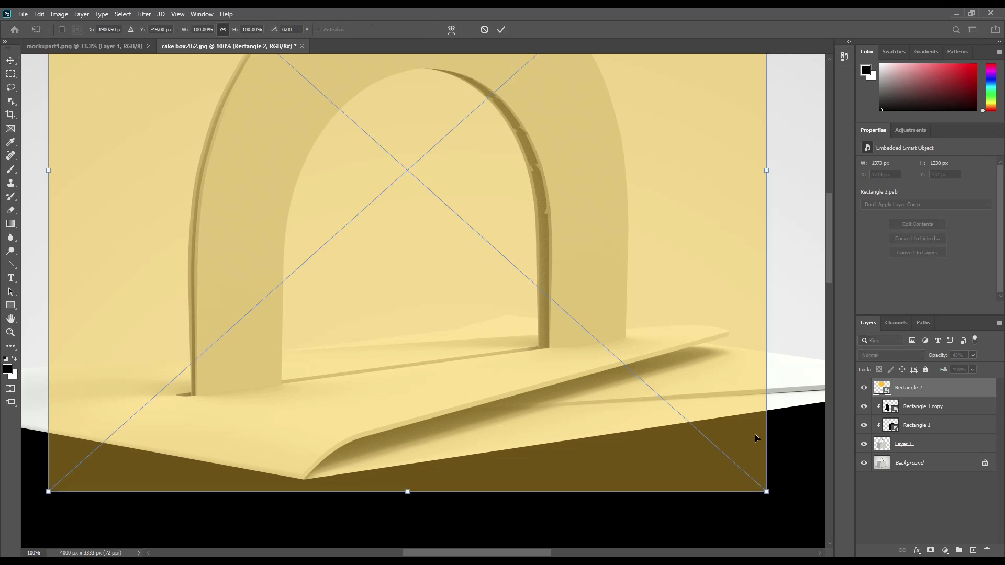
left_click_drag(775, 493, 605, 346)
left_click_drag(531, 257, 608, 329)
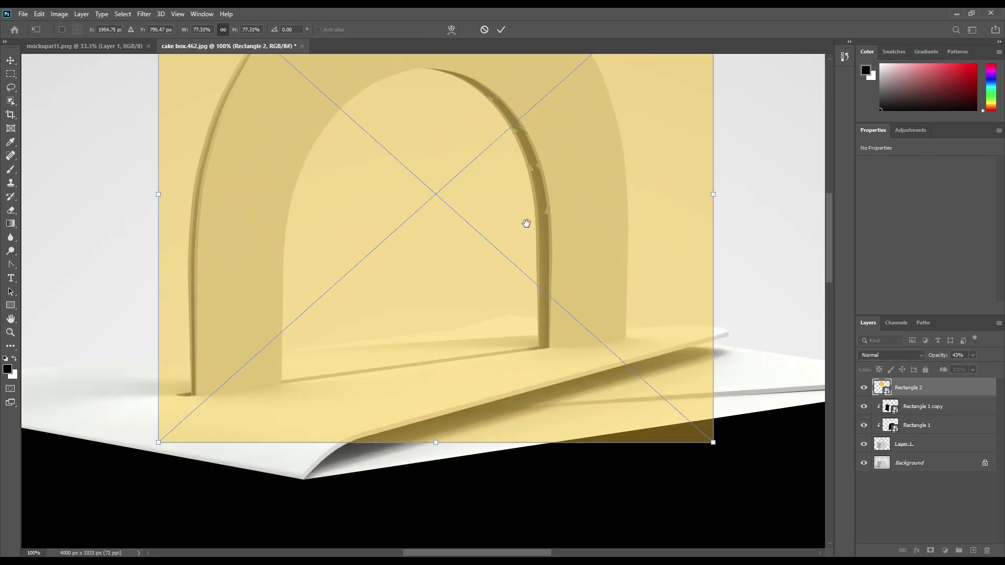
left_click_drag(526, 223, 539, 360)
left_click_drag(539, 335, 539, 331)
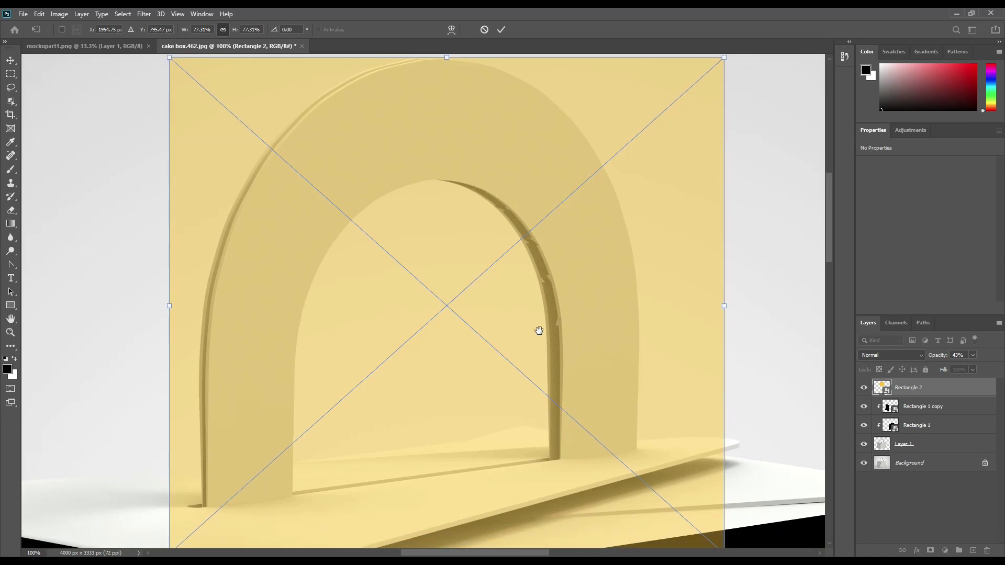
left_click_drag(724, 306, 654, 320)
left_click_drag(626, 426, 644, 393)
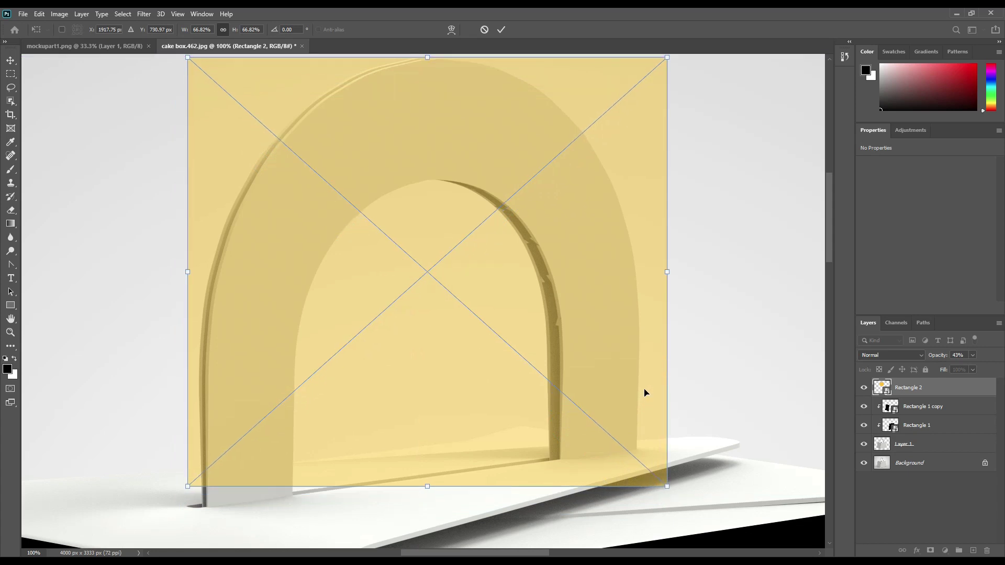
Skew Rectangle 2 to match the arch's perspective, commit, and nudge it slightly left.
right_click(445, 249)
left_click(473, 305)
left_click_drag(190, 271, 192, 292)
left_click_drag(668, 272, 657, 232)
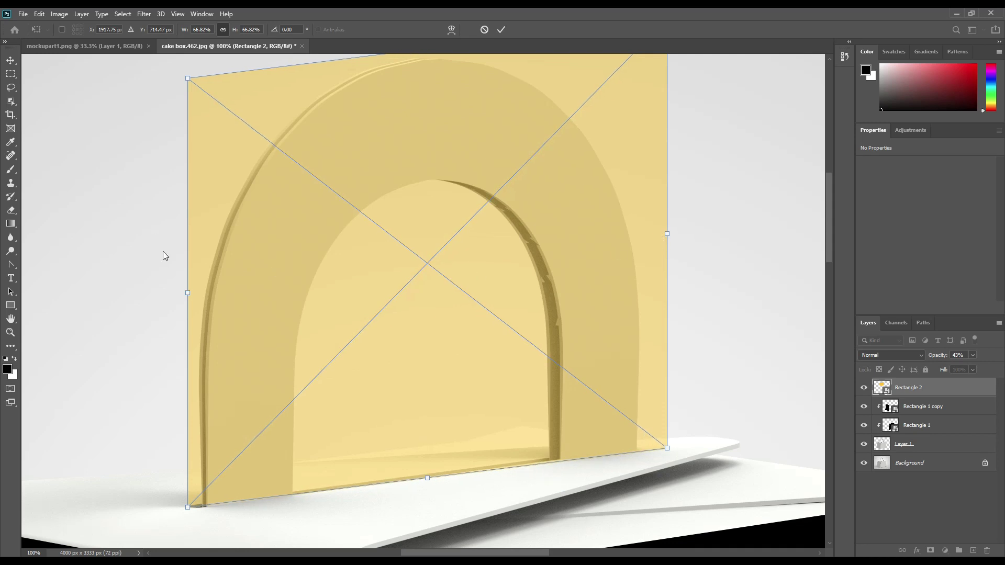
left_click_drag(186, 289, 184, 293)
left_click_drag(668, 233, 666, 230)
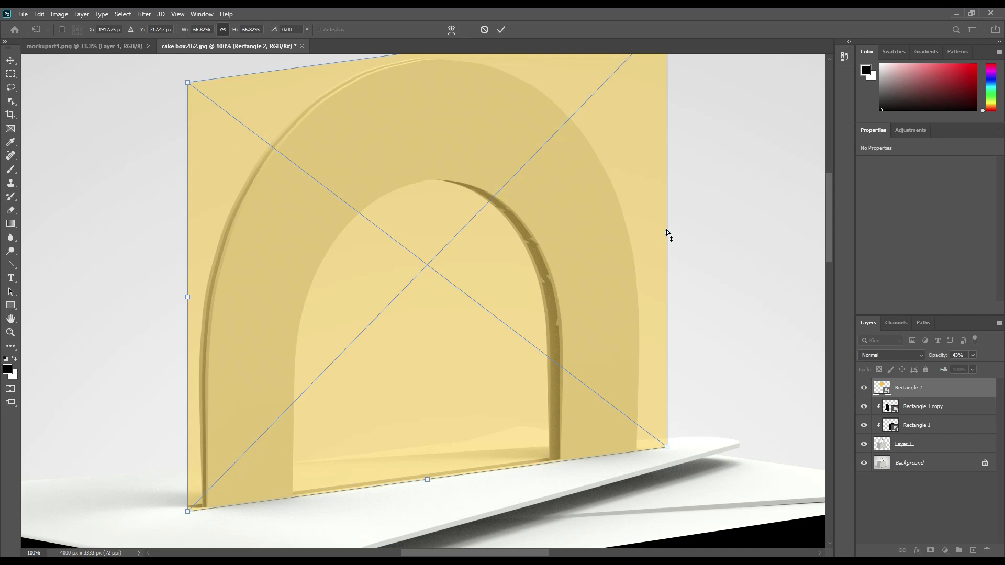
left_click(502, 29)
left_click(521, 203)
key("Left")
key("Left")
key("Left")
key("Left")
key("Left")
key("Left")
key("Left")
key("Left")
key("Left")
key("Left")
key("Left")
key("Left")
key("Left")
key("Left")
key("Left")
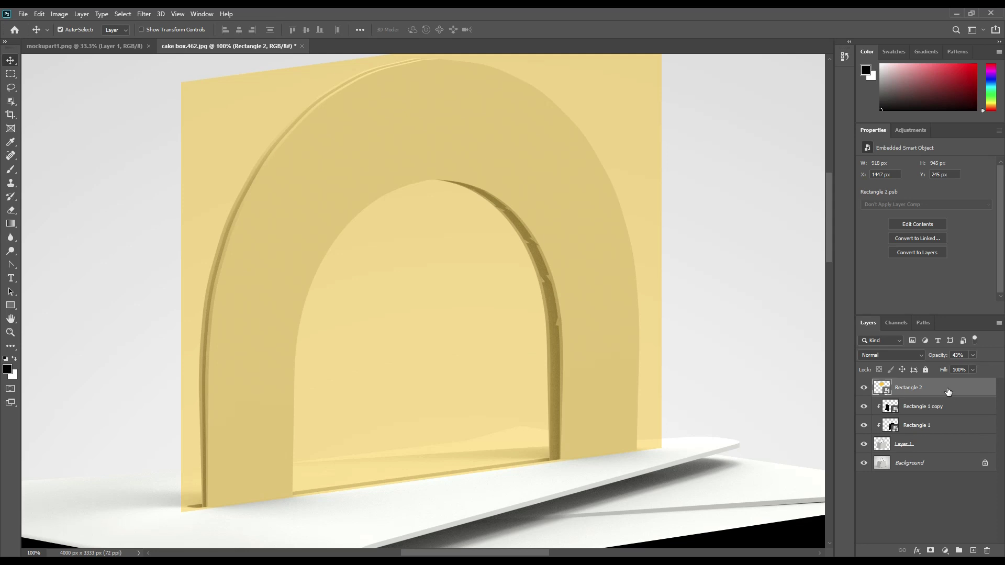
Clip Rectangle 2 to the box layer and set its opacity to about 45%.
left_click_drag(937, 360, 937, 360)
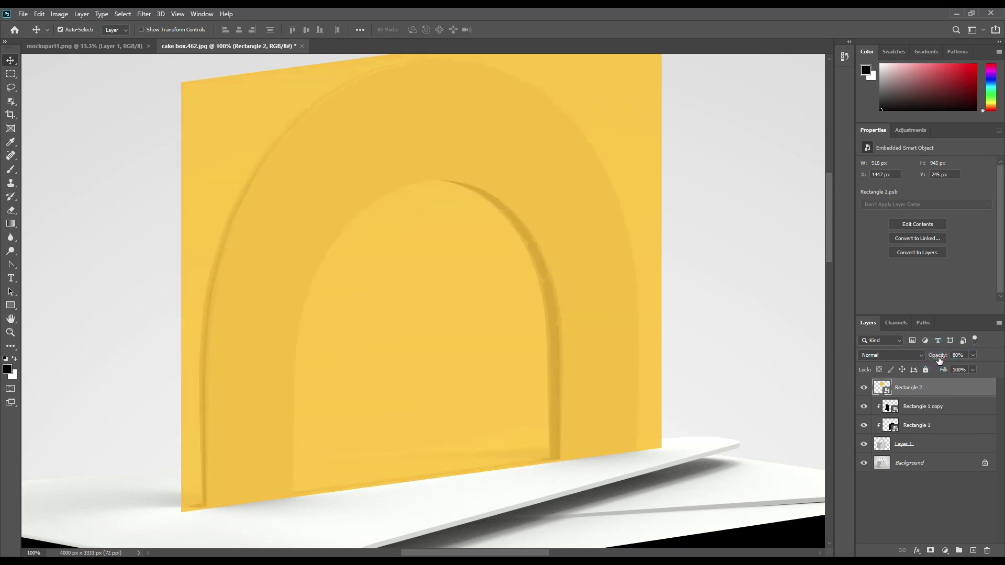
right_click(962, 388)
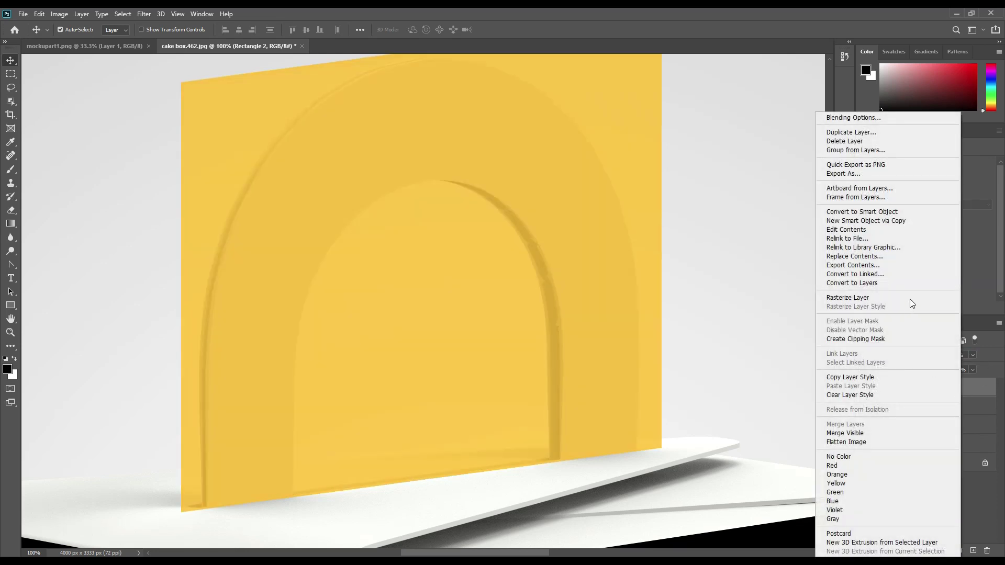
left_click(884, 339)
left_click_drag(938, 356, 933, 356)
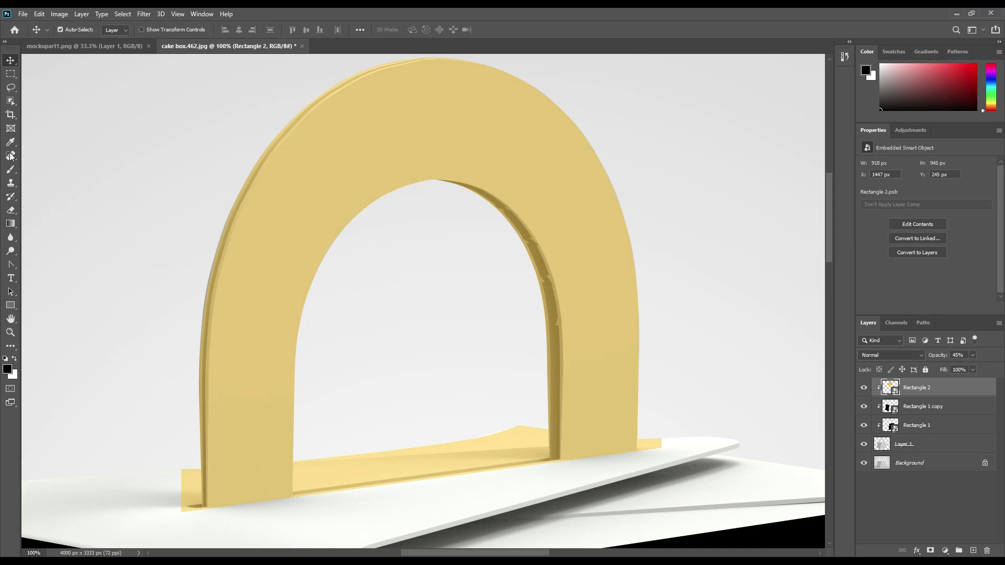
left_click(14, 87)
Switch to the Polygonal Lasso tool and add a layer mask to Rectangle 2.
left_click_drag(14, 86, 33, 100)
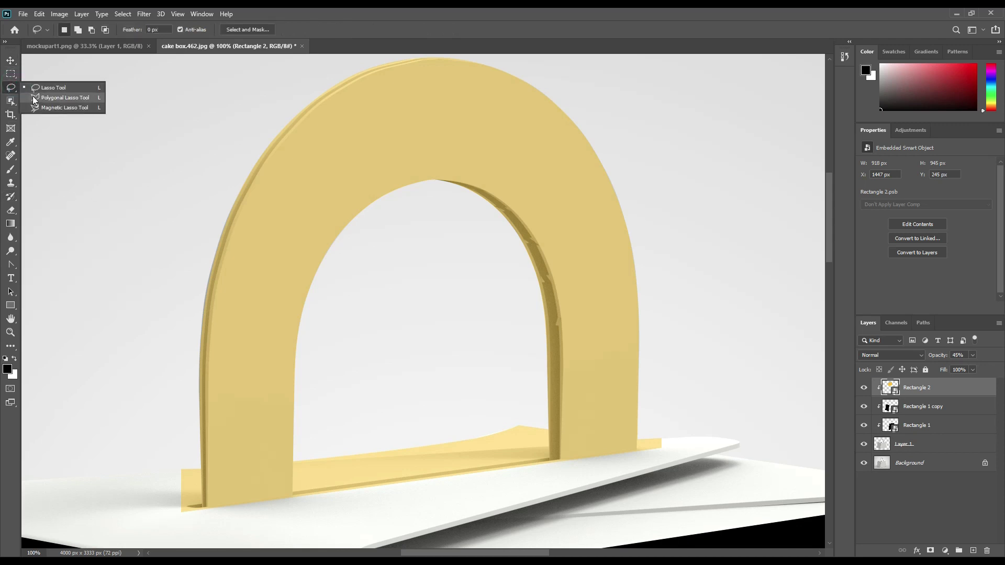
left_click(42, 98)
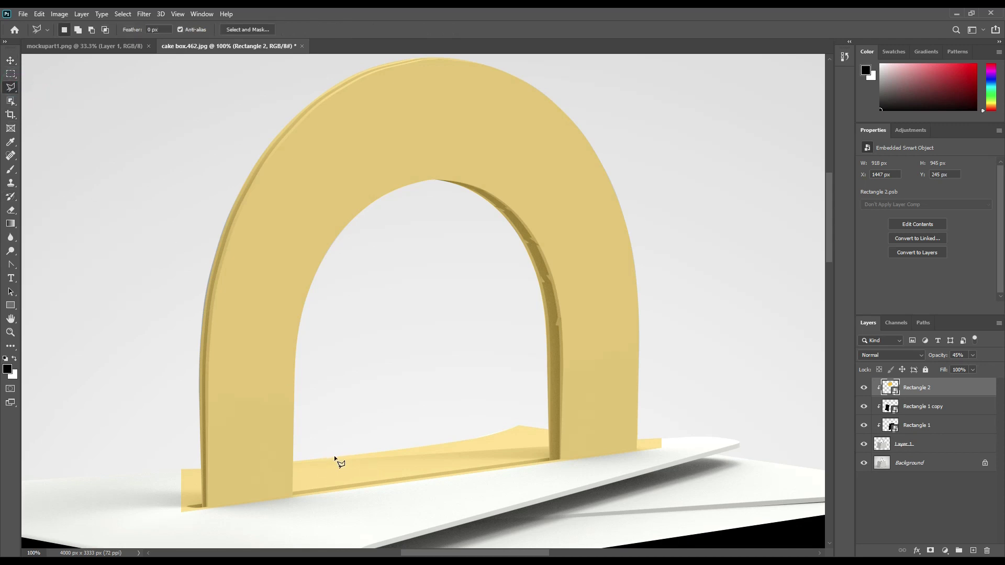
left_click(931, 551)
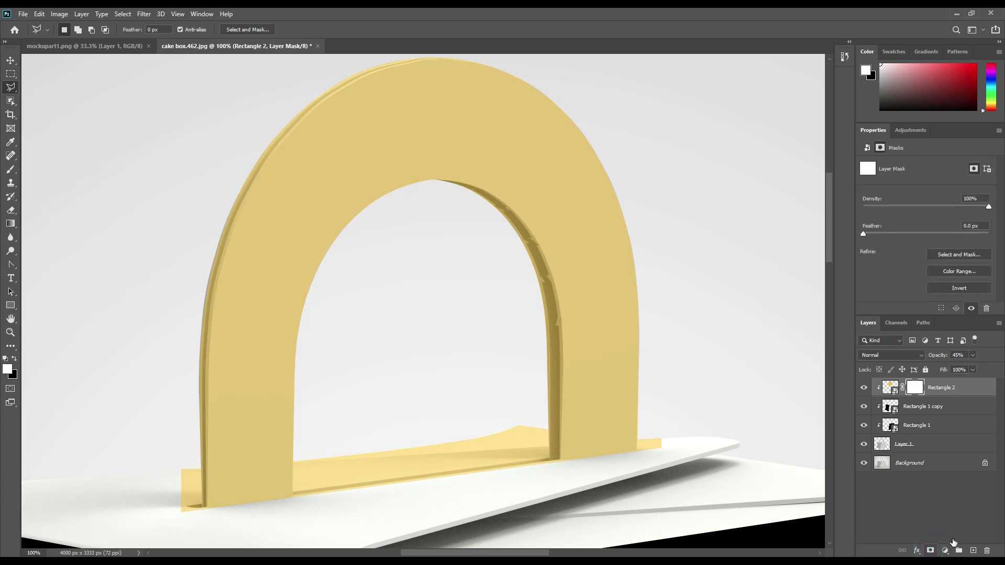
Mask out the yellow strip inside the arch's opening by filling its selection with black.
left_click(294, 431)
left_click(293, 520)
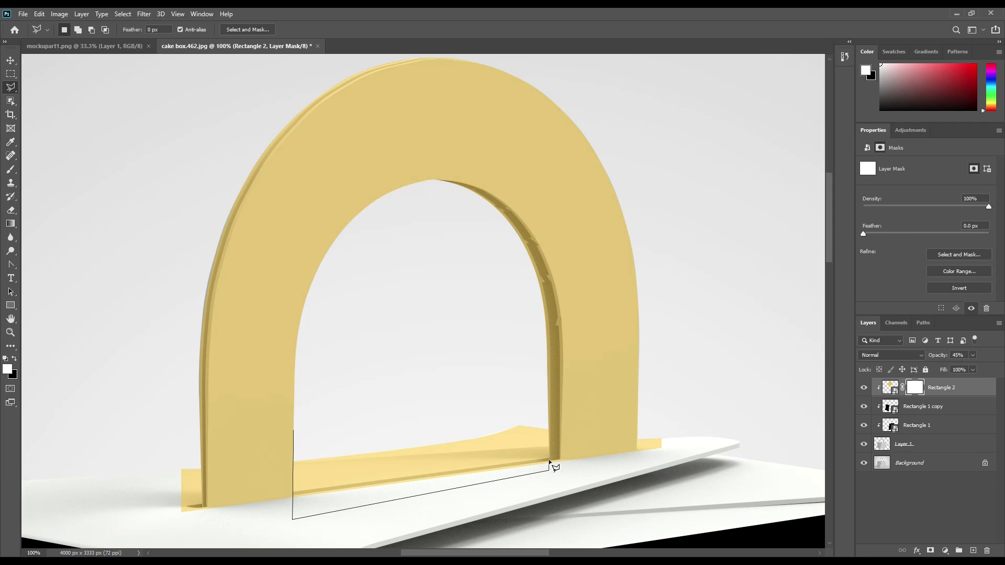
left_click(548, 413)
left_click(466, 410)
double_click(357, 420)
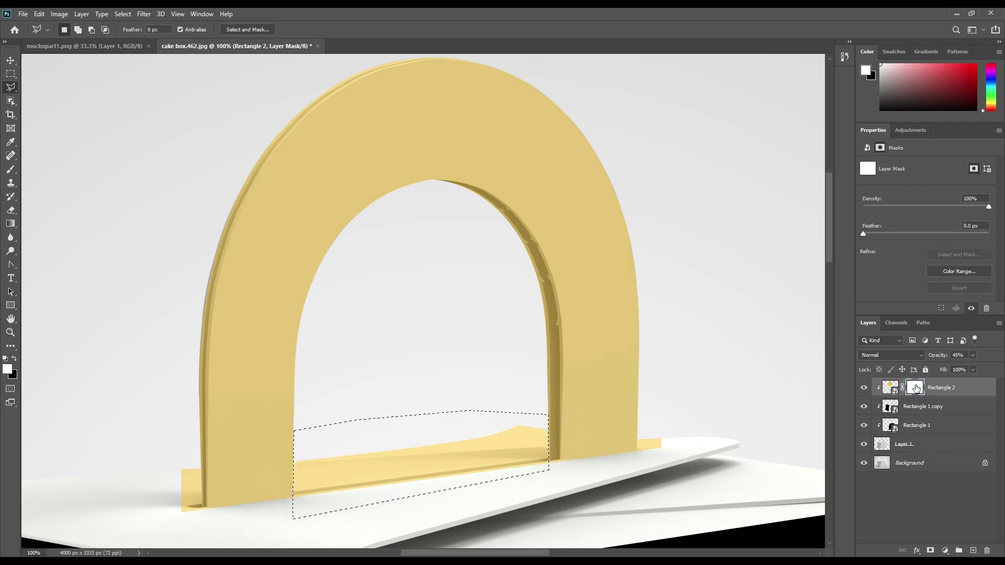
left_click(16, 375)
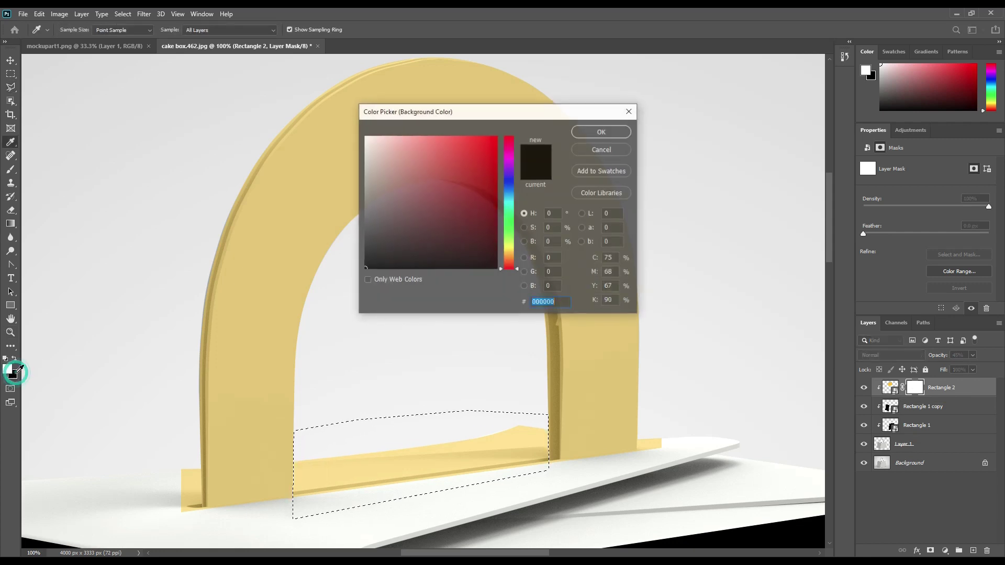
left_click(602, 131)
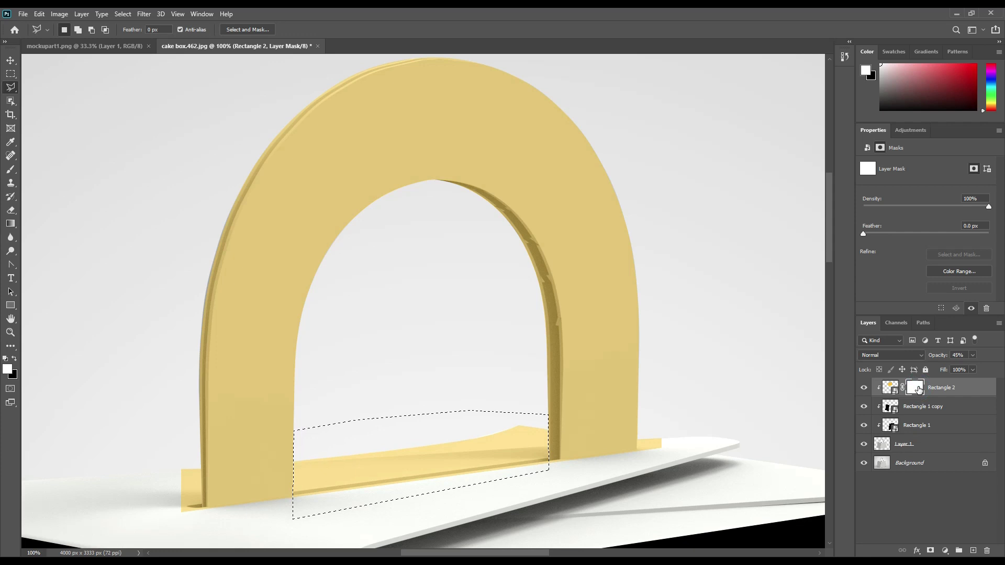
key("Delete")
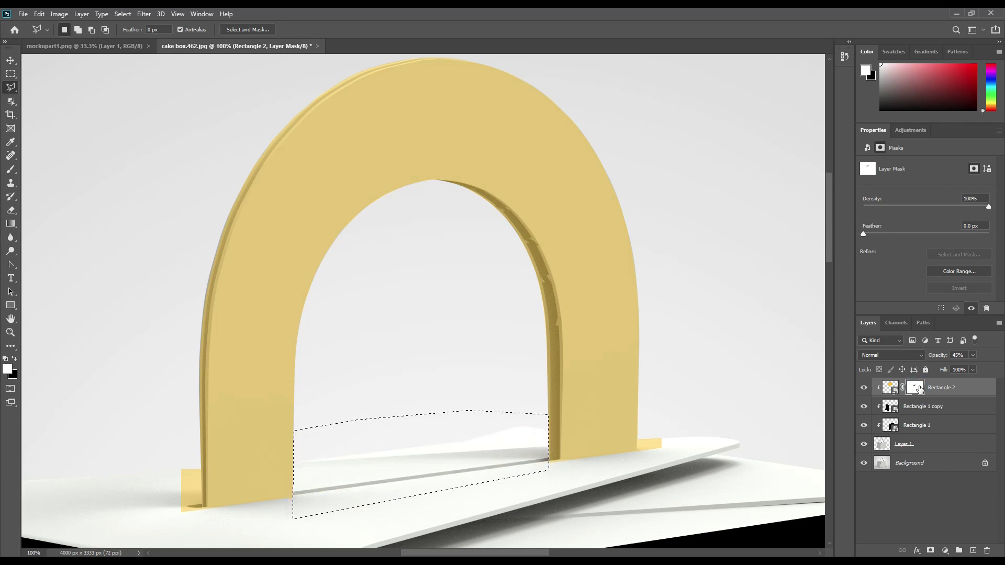
key("ctrl+d")
Mask away the yellow patch at the arch's left foot.
left_click(135, 447)
left_click(200, 461)
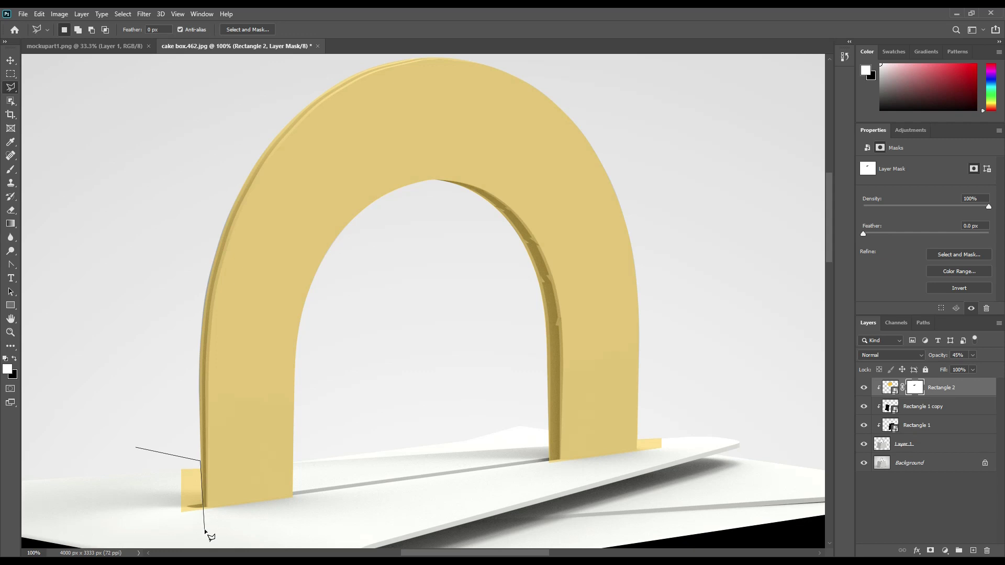
double_click(170, 531)
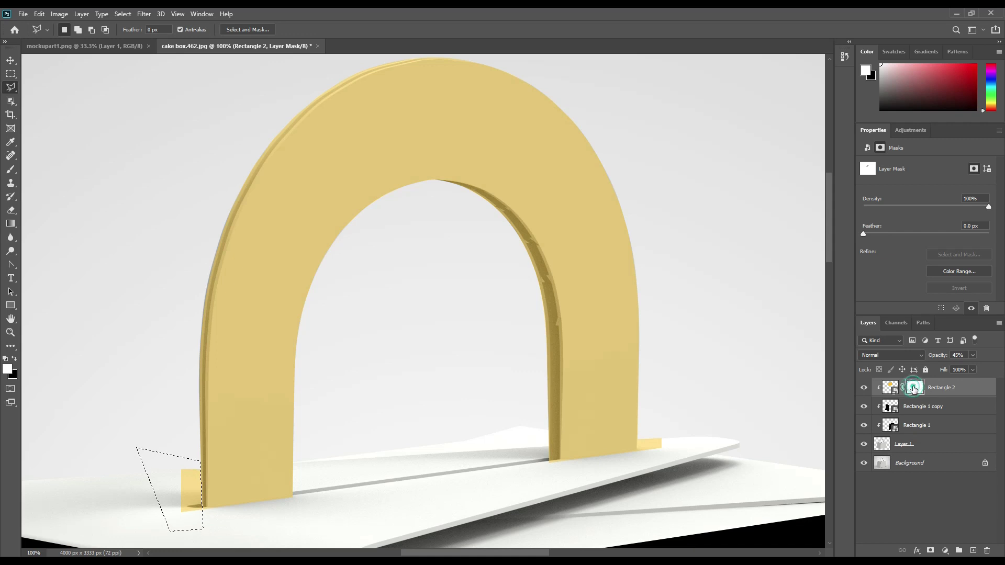
left_click_drag(917, 386, 915, 390)
key("Delete")
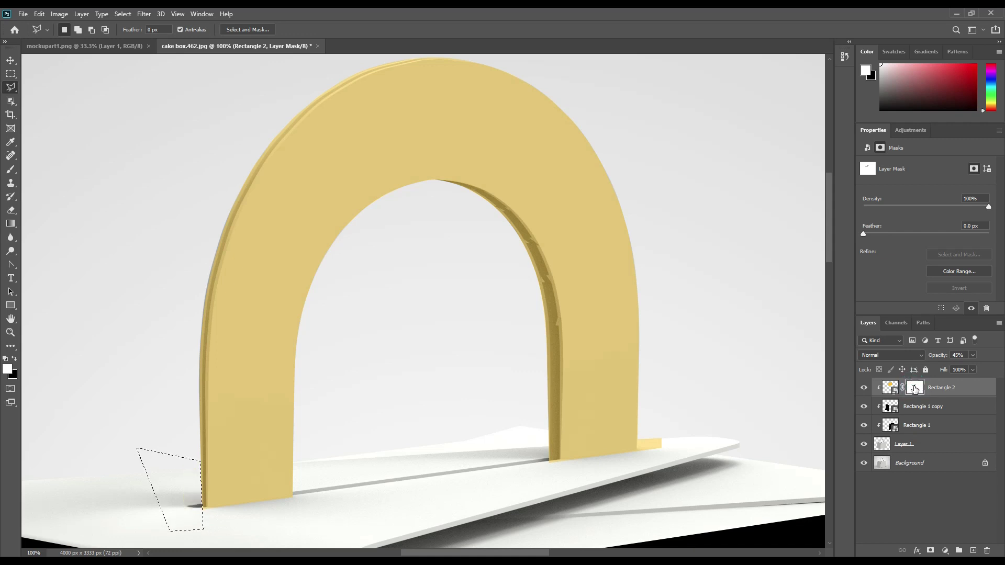
key("ctrl+d")
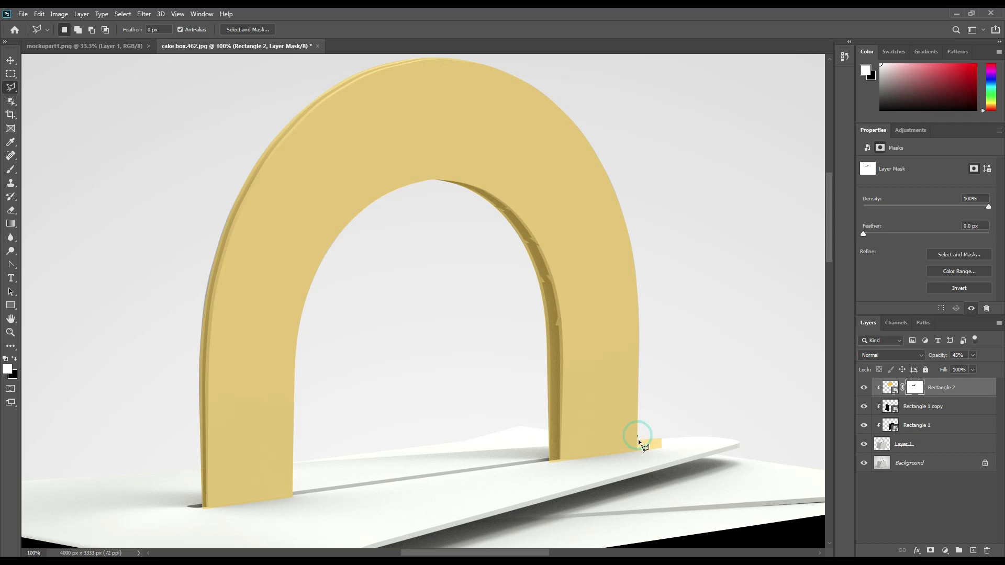
Mask away the right-foot yellow patch and raise Rectangle 2 to 100% opacity.
left_click(696, 462)
double_click(695, 418)
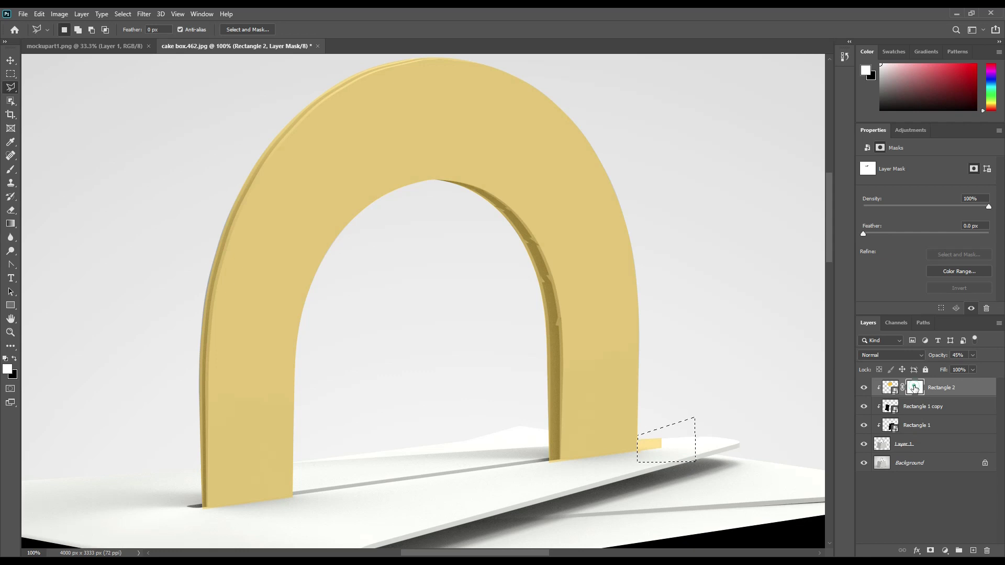
key("Delete")
key("ctrl+d")
left_click_drag(935, 356, 1002, 363)
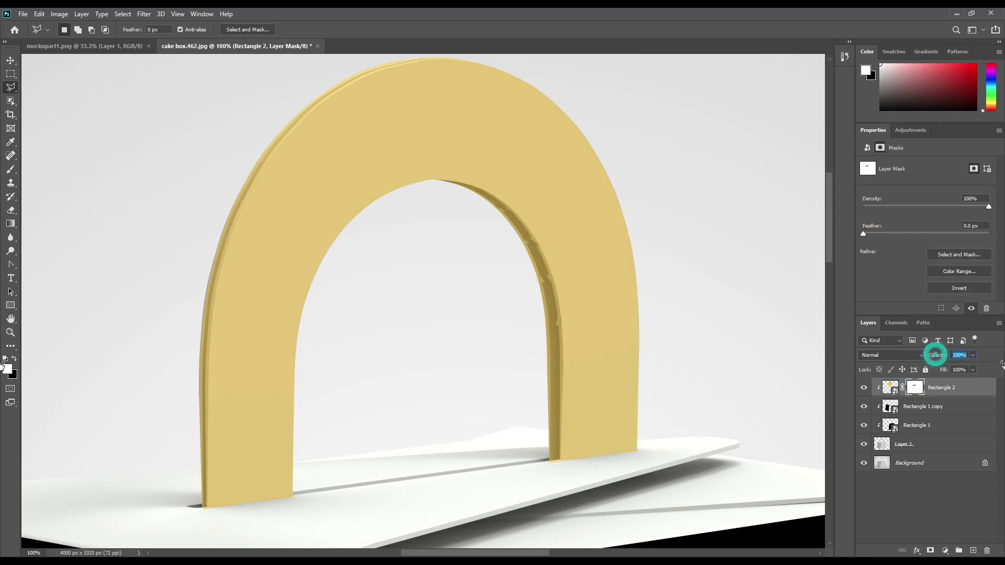
left_click(938, 407)
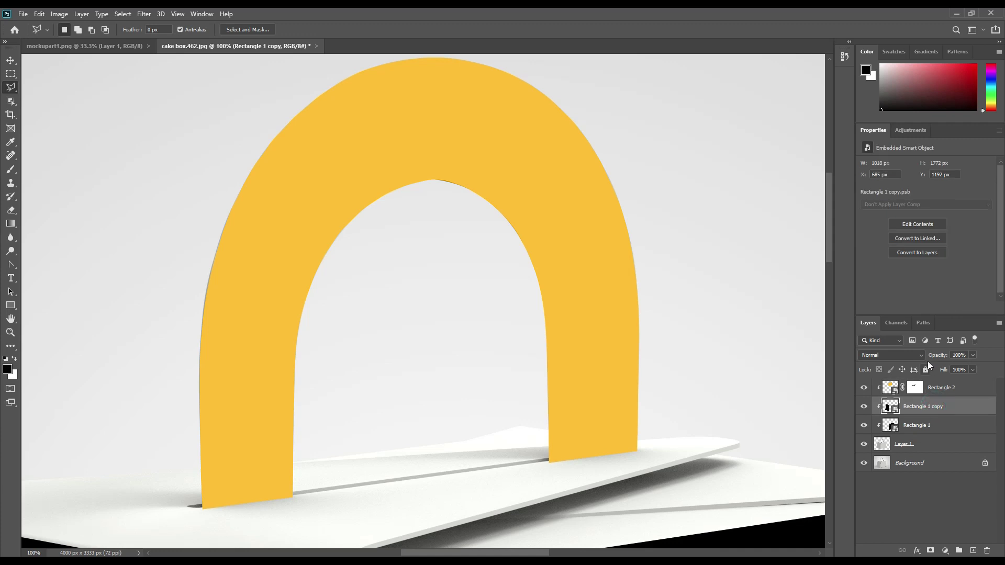
Add a black Solid Color fill layer, Color Fill 1, above the Layer 1 box render.
left_click(944, 425)
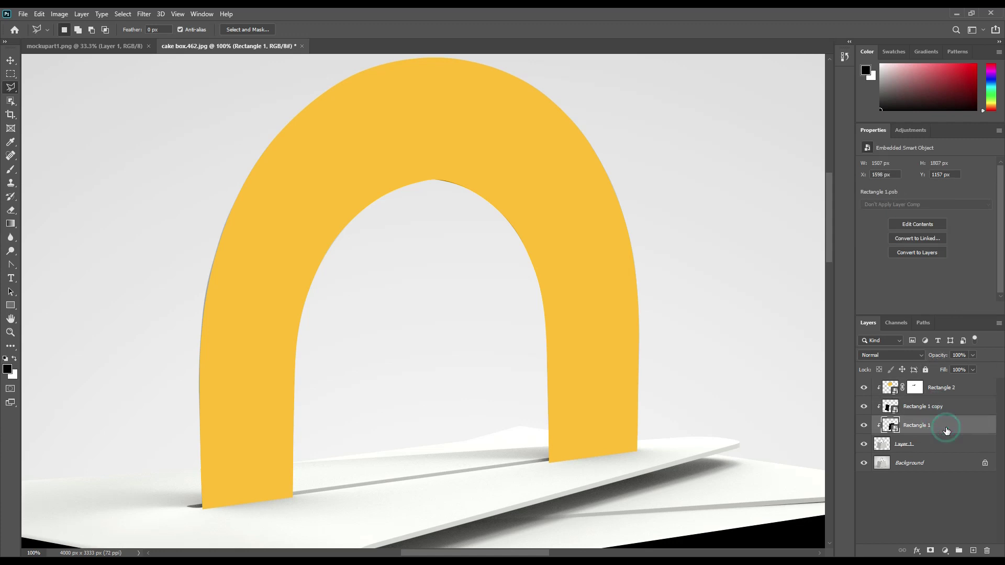
left_click(938, 489)
key("ctrl+0")
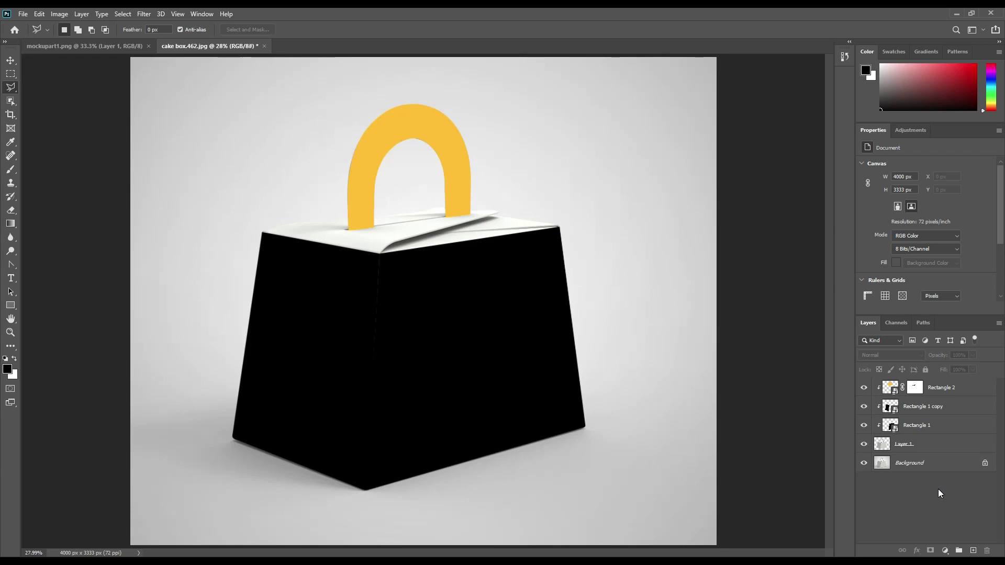
left_click(937, 445)
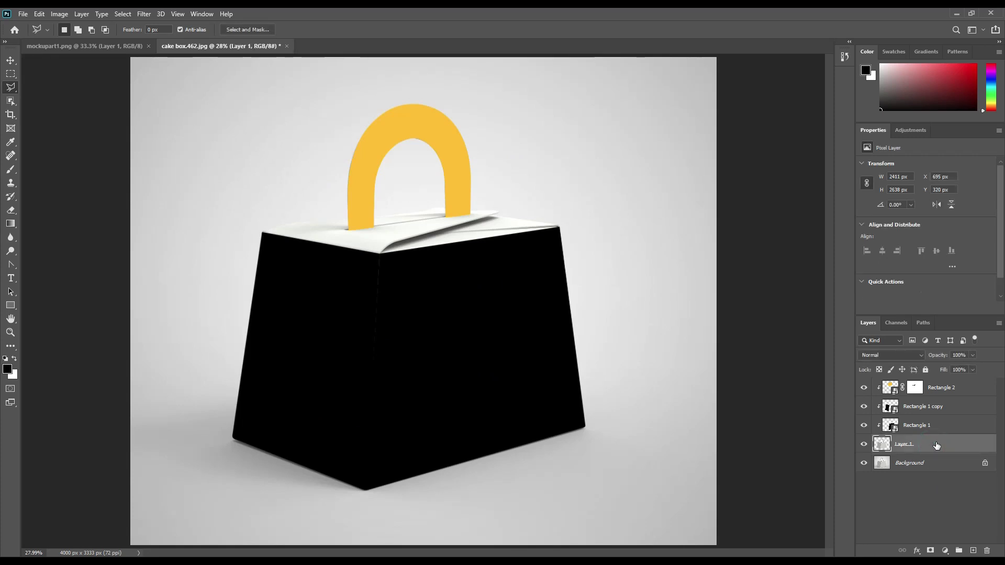
left_click(945, 551)
left_click(940, 361)
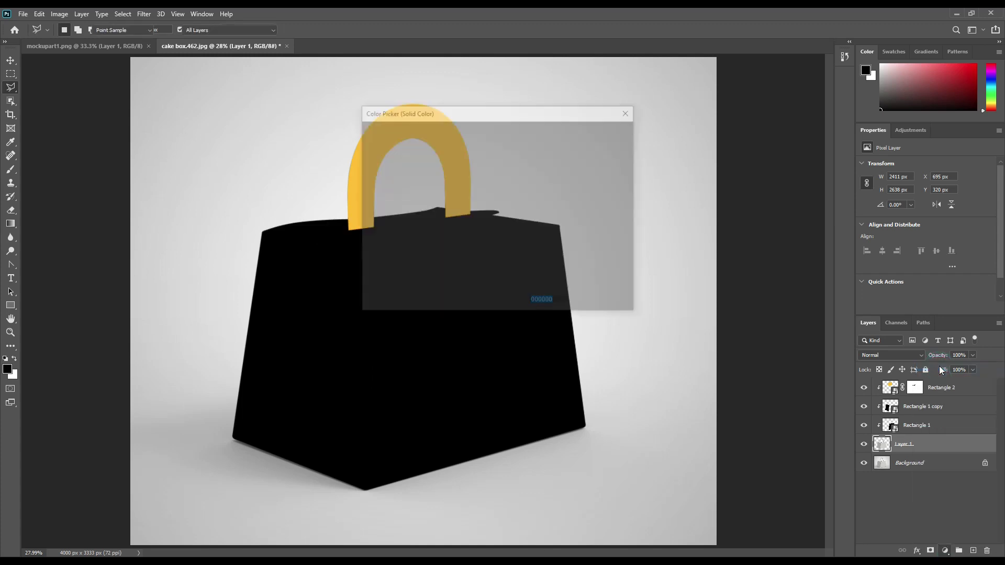
left_click(615, 133)
key("l")
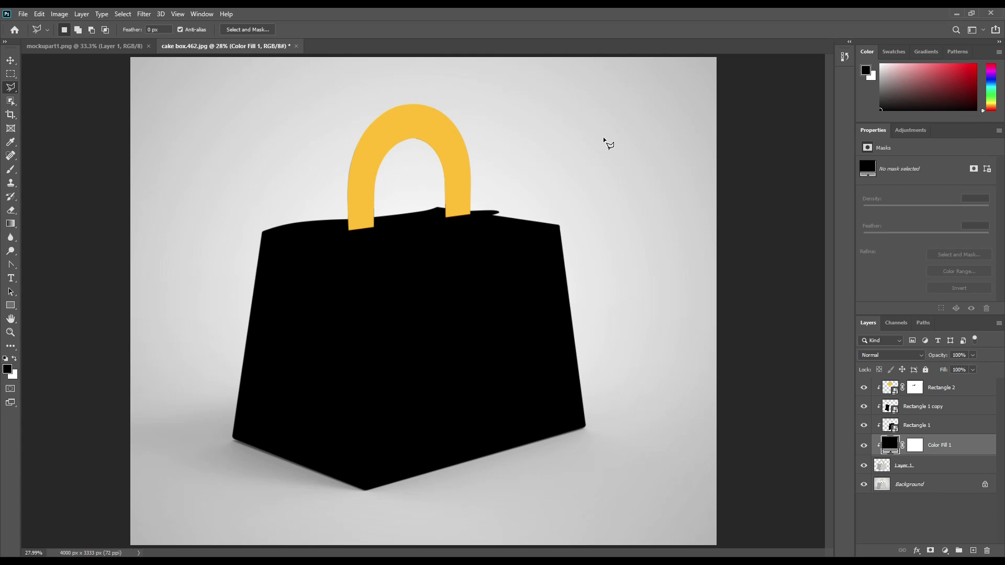
Duplicate Layer 1 and drag the original Layer 1 to the top of the stack.
left_click(930, 465)
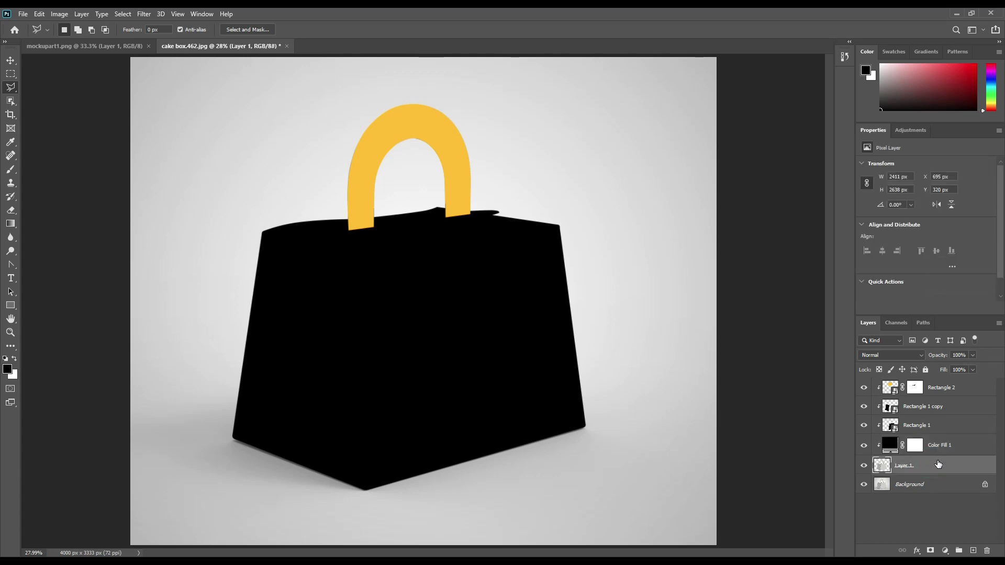
key("ctrl+j")
left_click(928, 486)
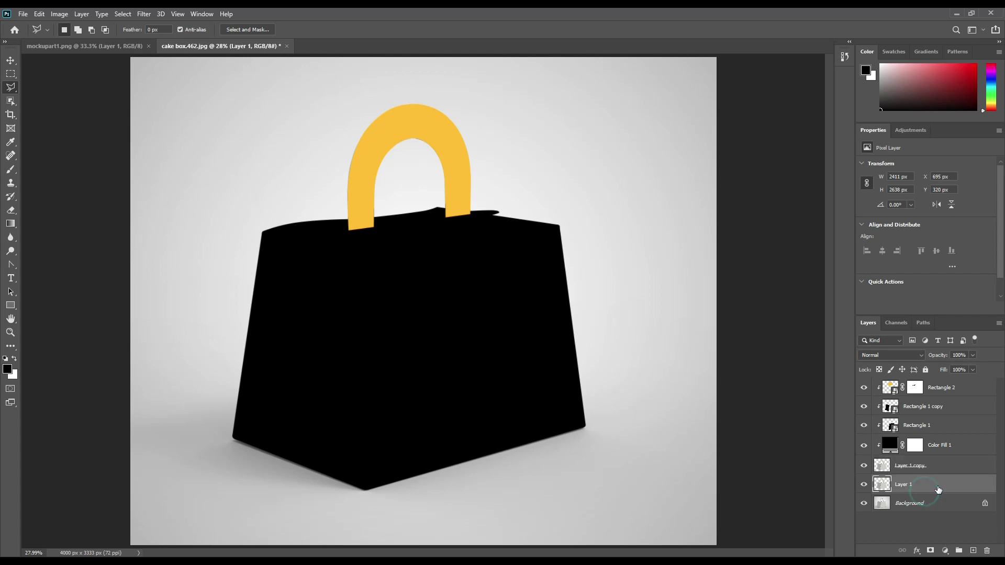
left_click_drag(945, 487, 944, 385)
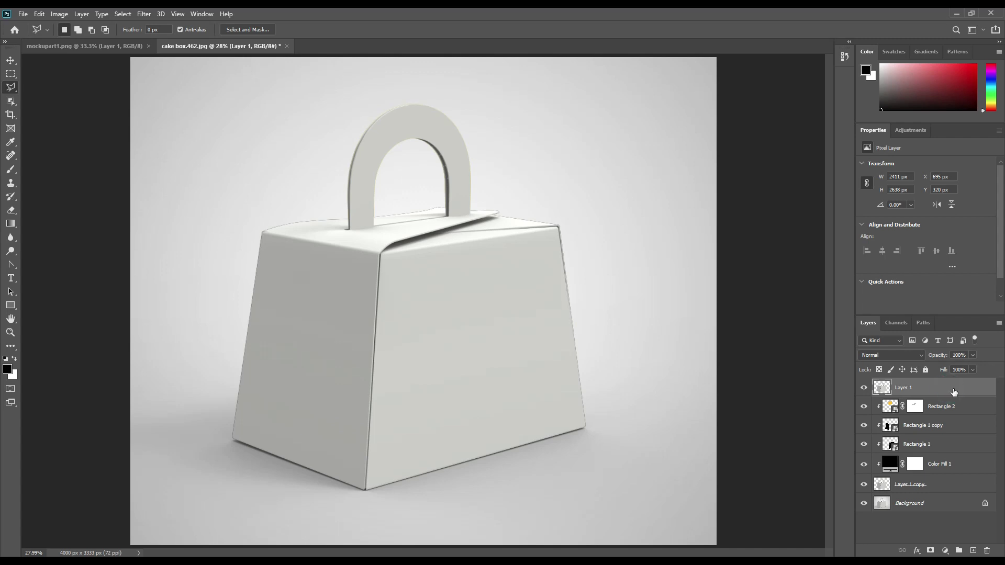
Blend Layer 1 in Multiply and its duplicate, Layer 1 copy 2, in Linear Dodge (Add).
left_click(910, 355)
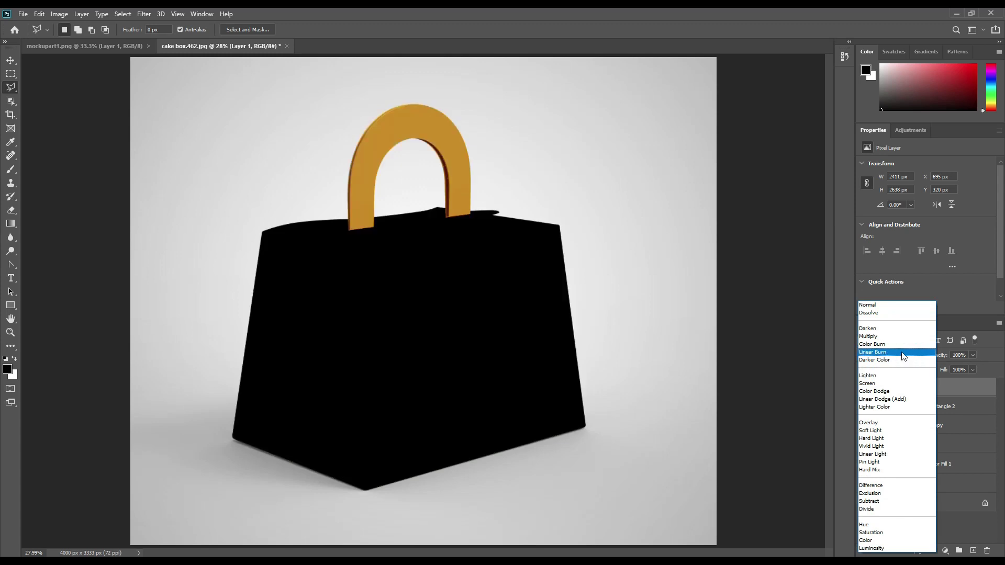
left_click(890, 336)
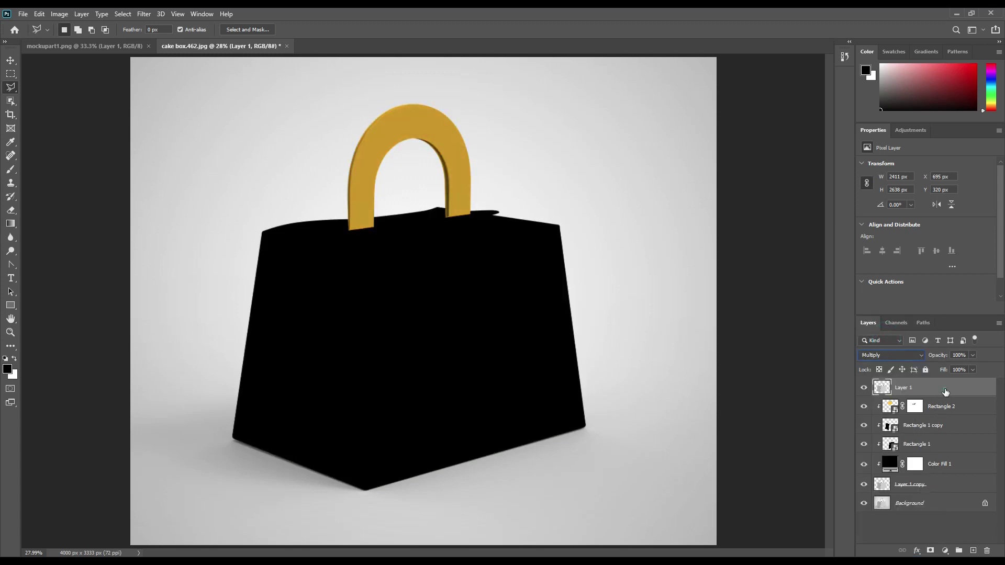
key("ctrl+j")
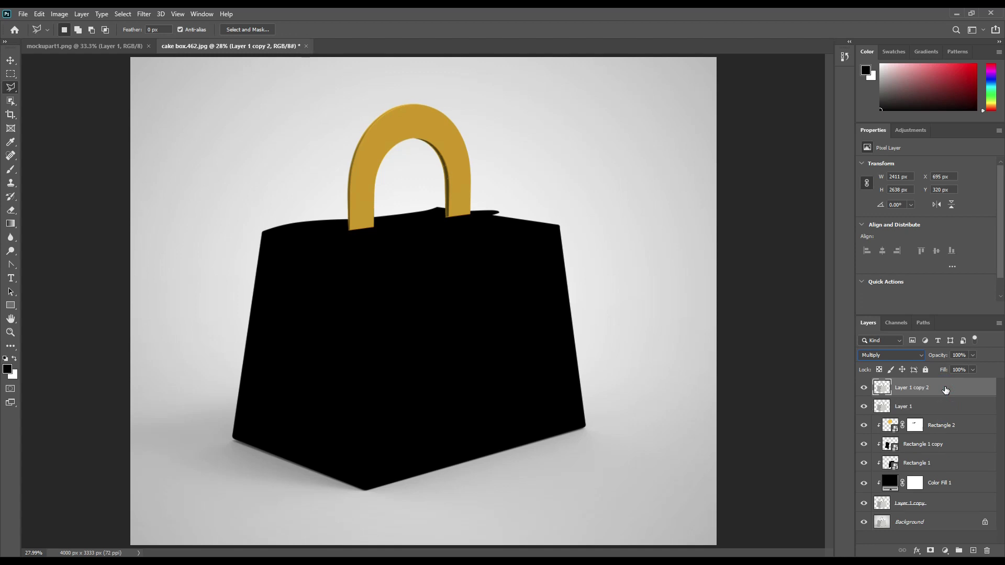
left_click(912, 354)
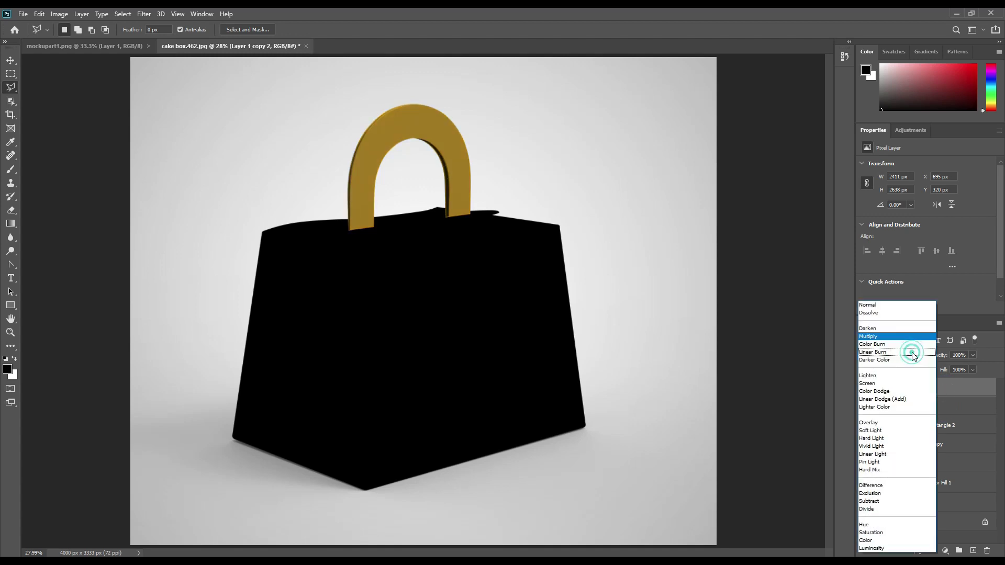
left_click(902, 400)
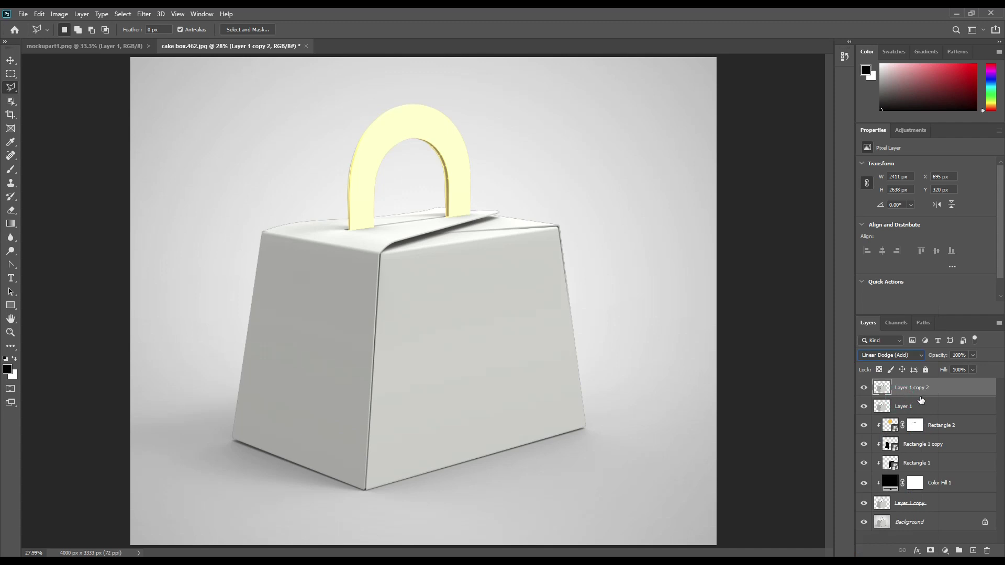
left_click(65, 13)
Apply Levels to Layer 1 copy 2 with input black 176 and output white 84.
mouse_move(69, 40)
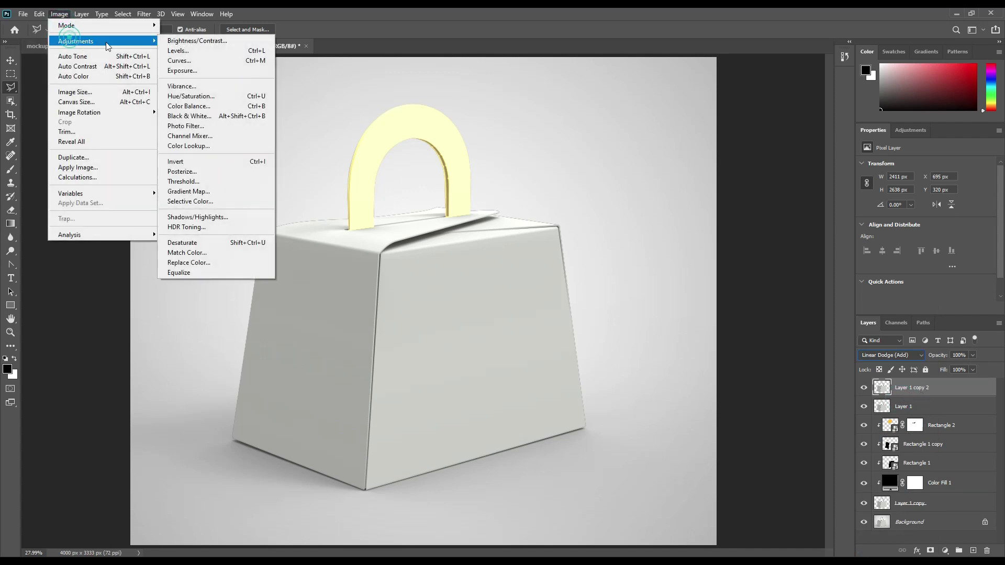
left_click(202, 48)
left_click_drag(404, 233, 495, 235)
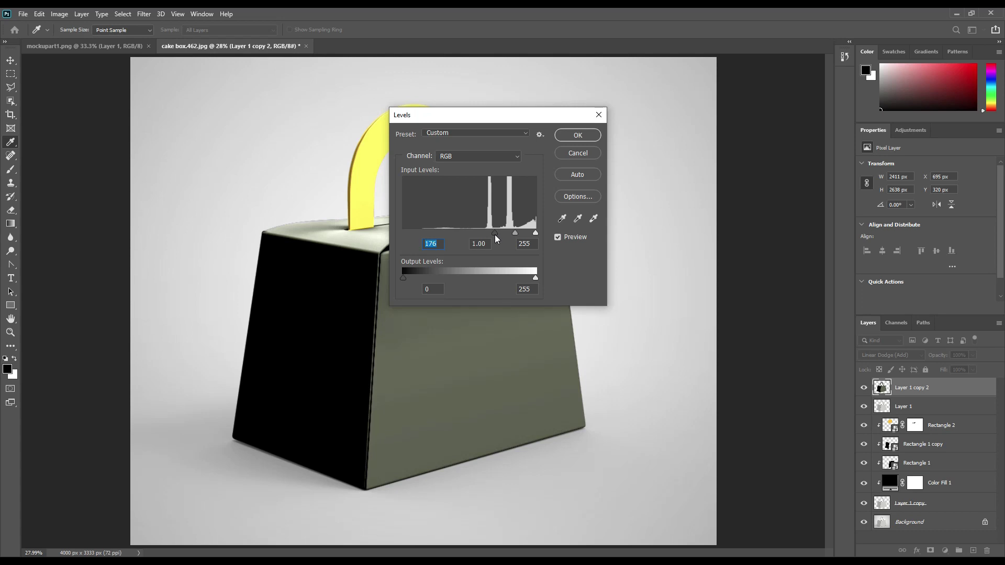
left_click_drag(526, 116, 731, 162)
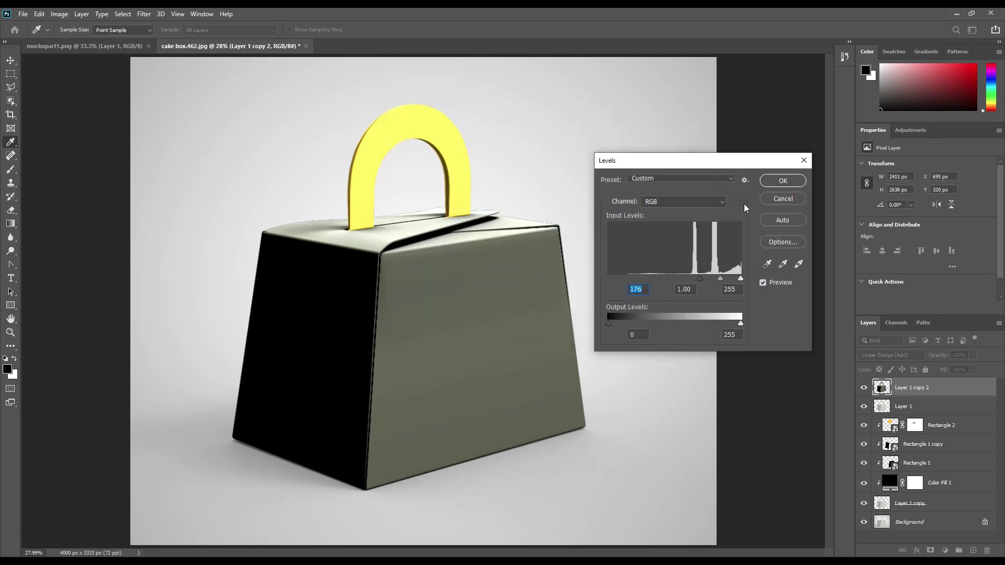
left_click_drag(740, 323, 659, 322)
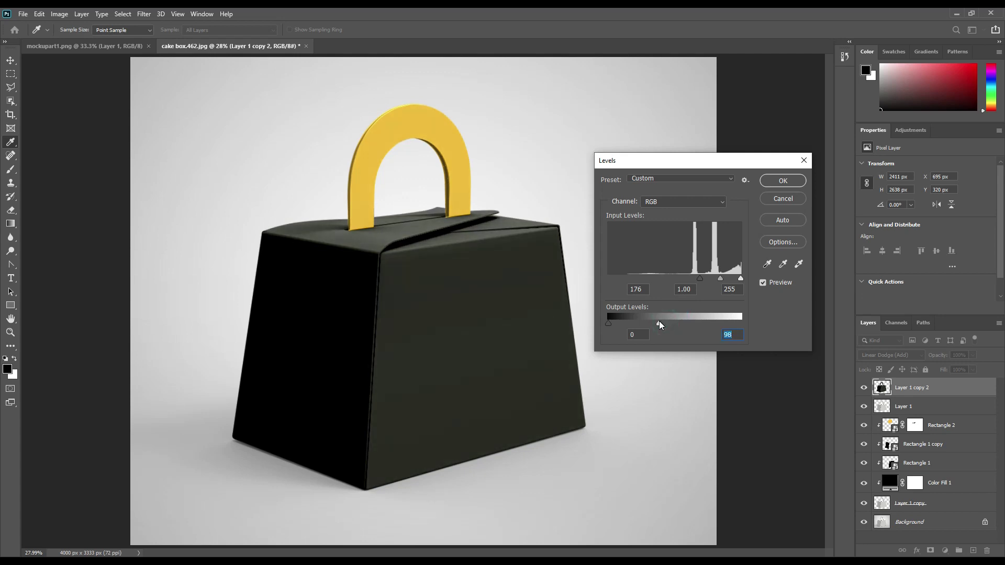
left_click_drag(659, 321, 652, 323)
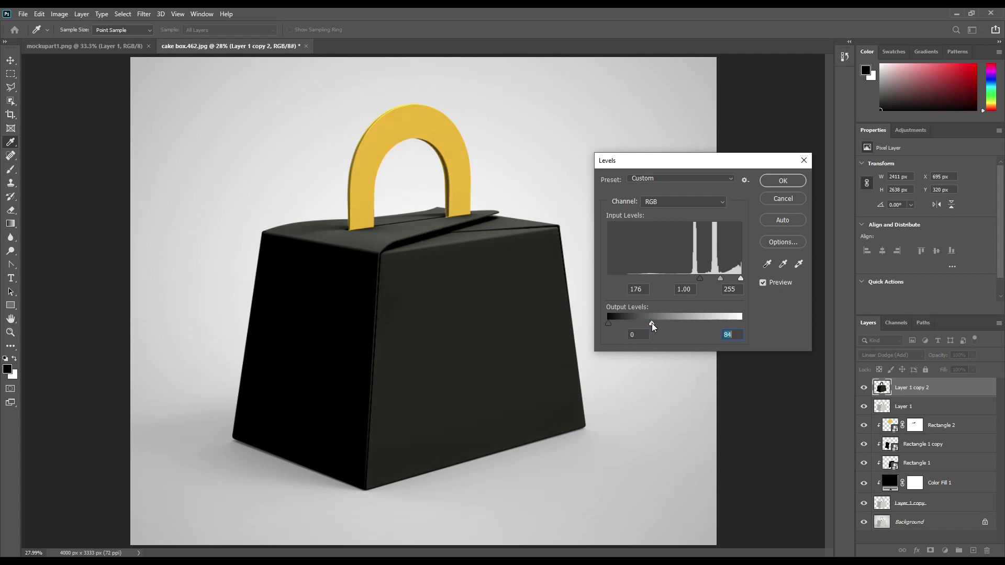
left_click(788, 180)
key("l")
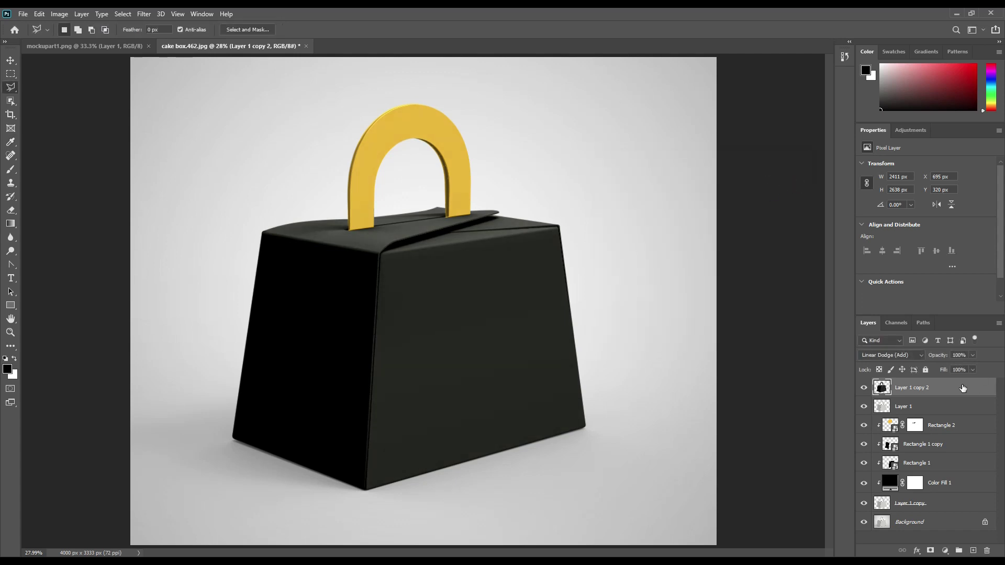
Desaturate Layer 1 copy 2 with Hue/Saturation at Saturation -100.
left_click(61, 14)
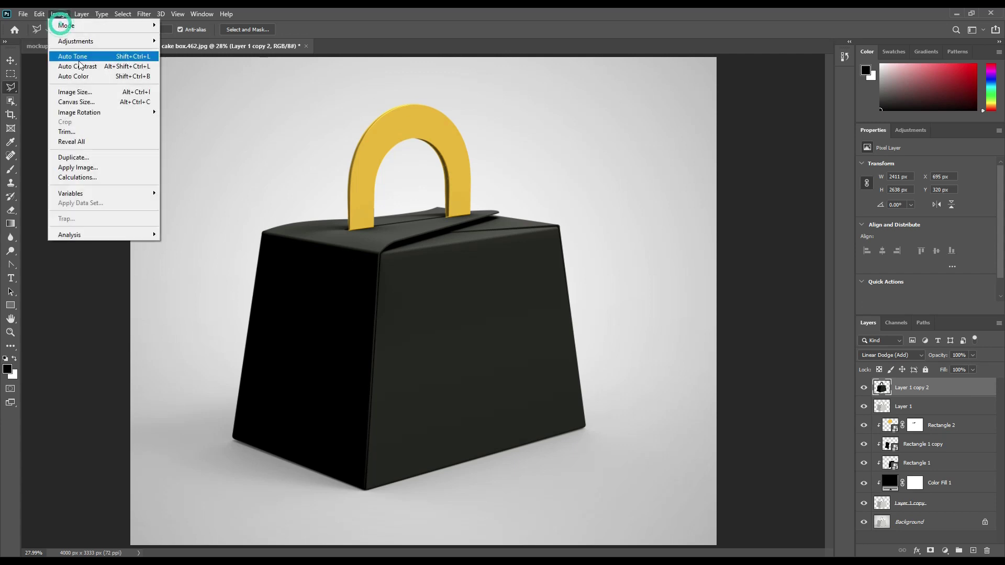
left_click(88, 41)
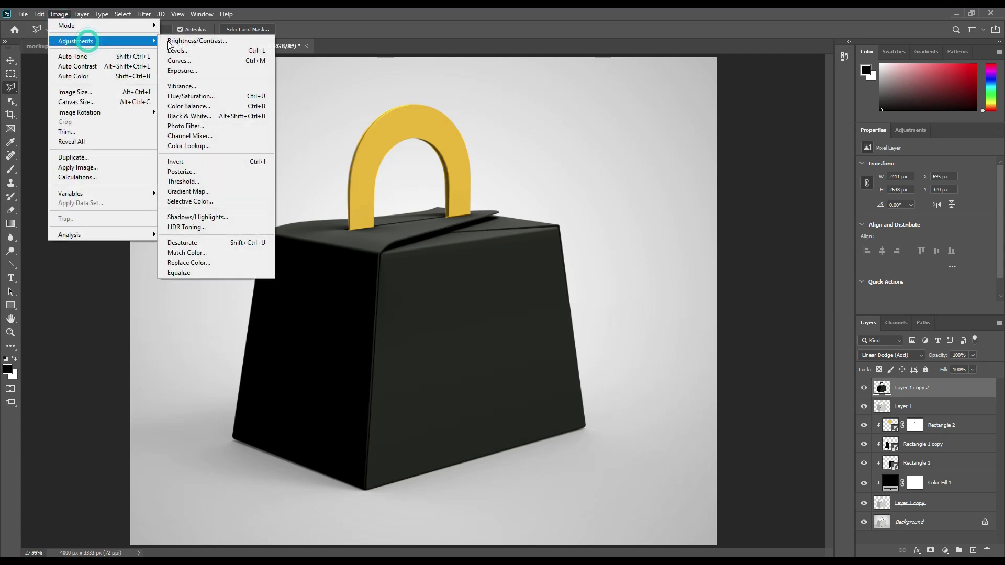
left_click(238, 96)
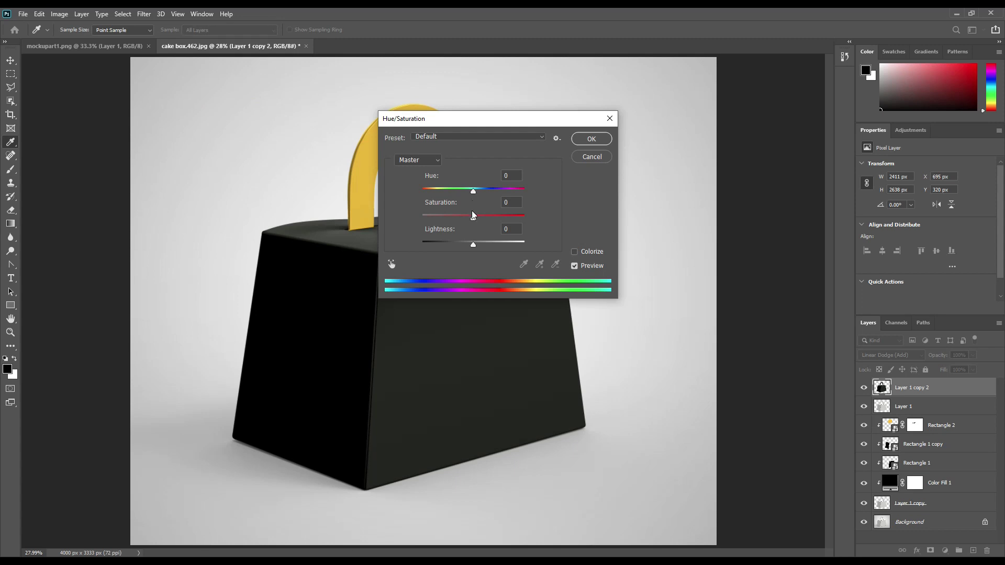
left_click_drag(473, 218, 387, 222)
left_click(590, 139)
key("l")
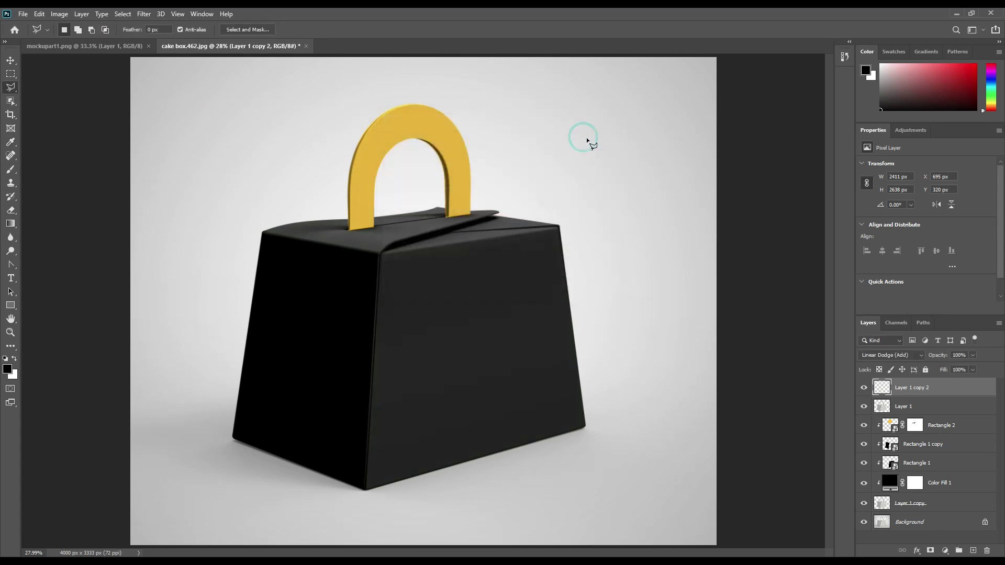
left_click(930, 410)
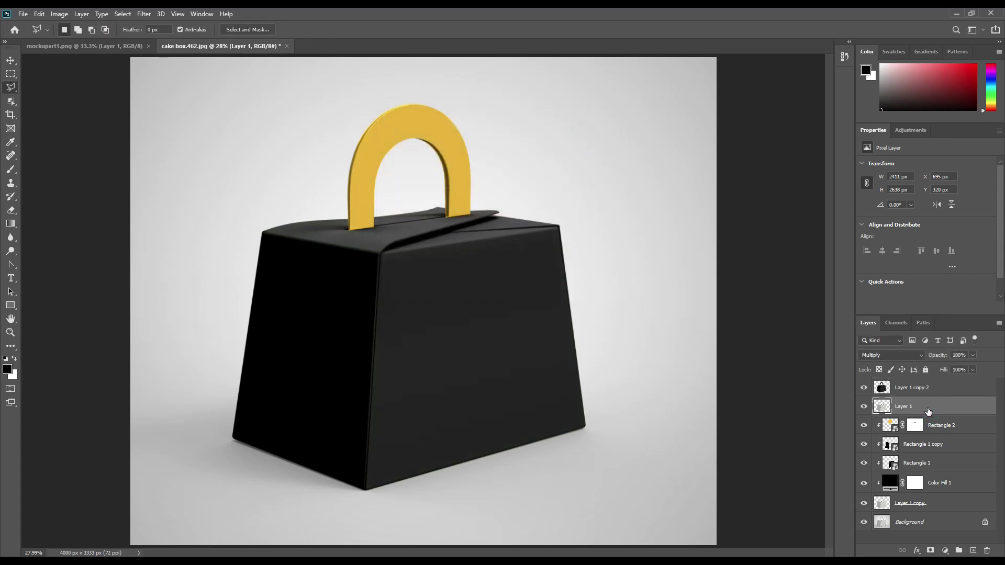
Duplicate Layer 1, move the copy to the top of the stack and set it to Screen.
key("ctrl+j")
left_click_drag(934, 412, 936, 380)
left_click(916, 356)
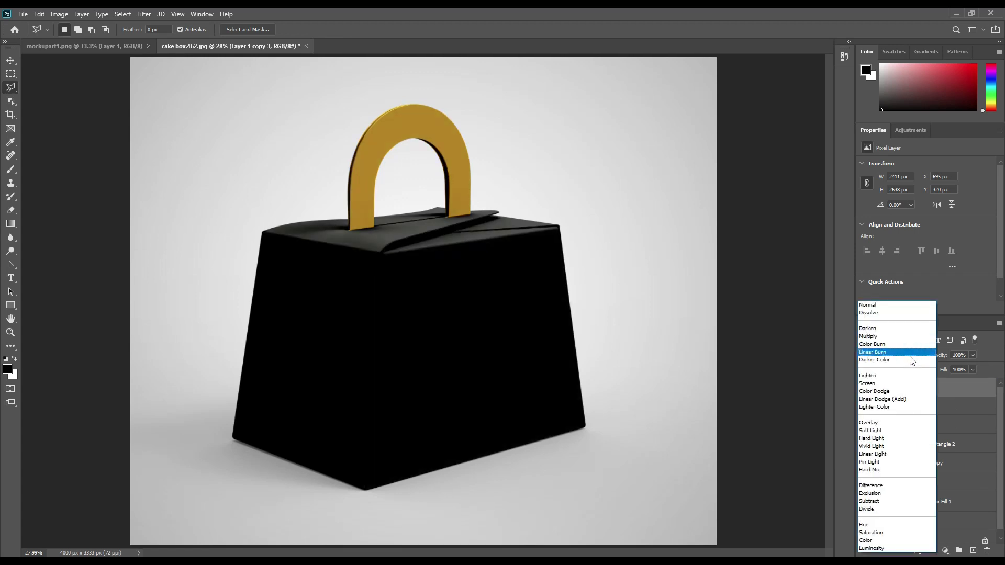
left_click(897, 384)
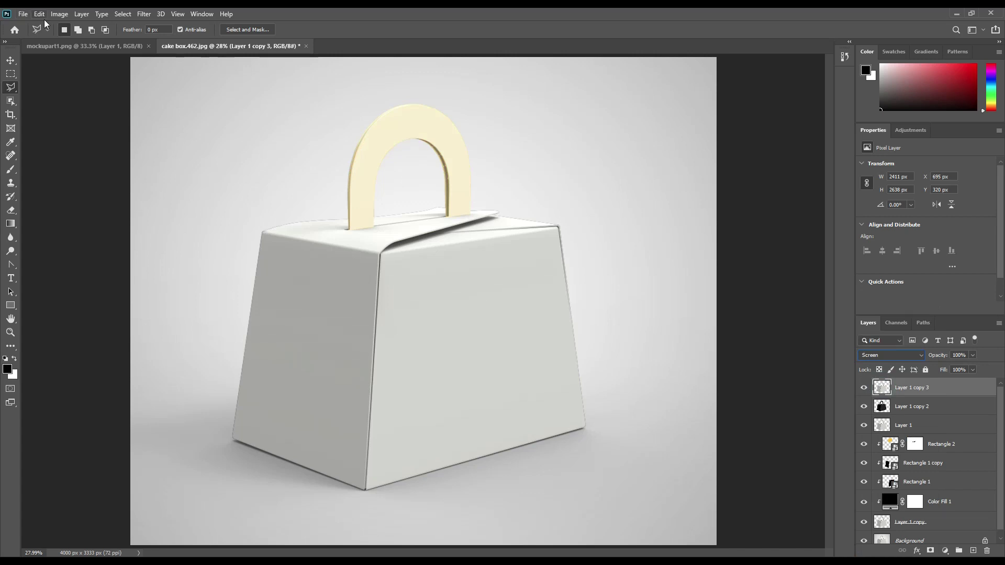
Apply Levels to the Screen copy with input black 163 and output white 47.
left_click(59, 14)
mouse_move(83, 41)
left_click(176, 50)
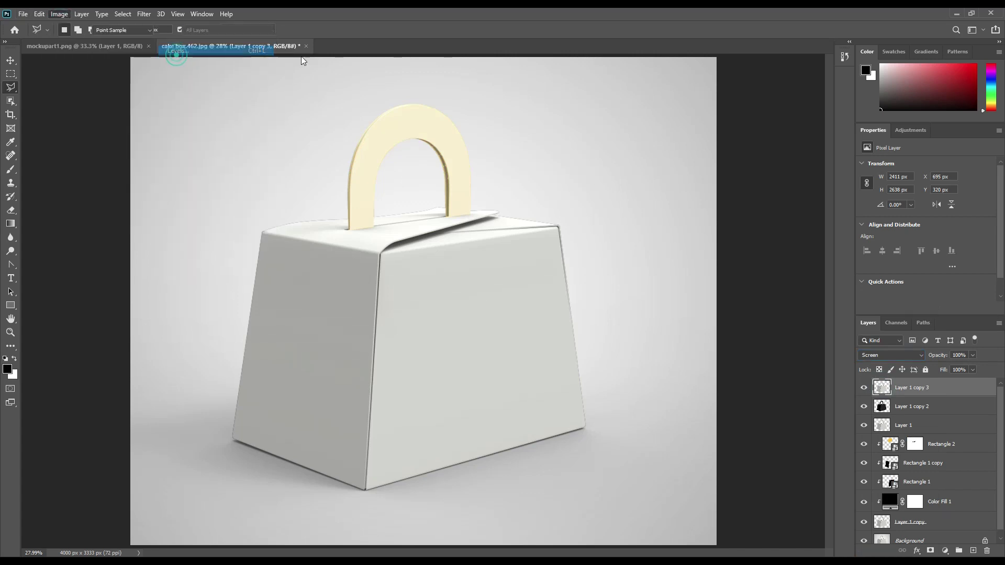
mouse_move(740, 325)
left_mouse_down()
mouse_move(650, 324)
mouse_move(732, 322)
left_mouse_up()
left_click_drag(610, 281, 695, 282)
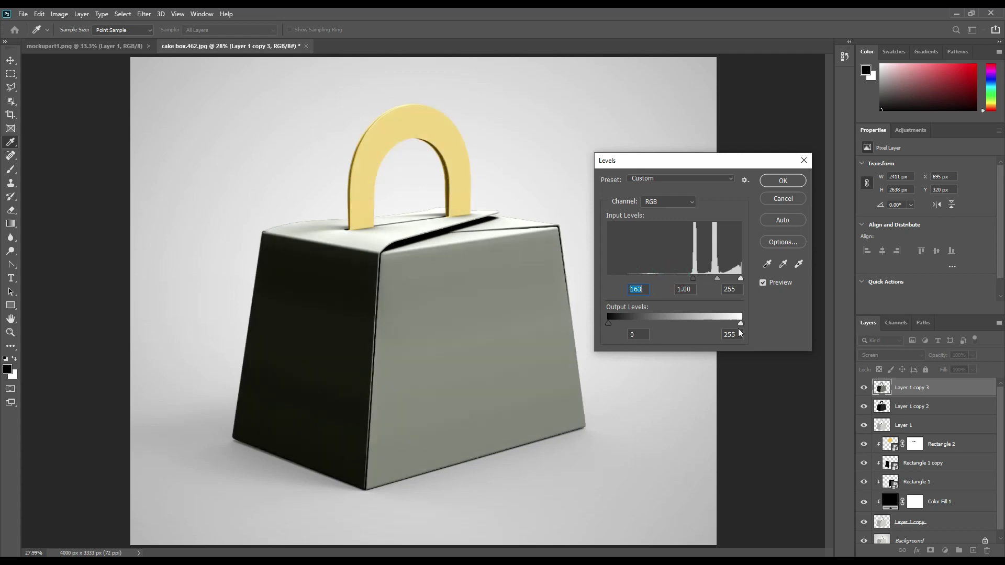
left_click_drag(743, 327, 634, 326)
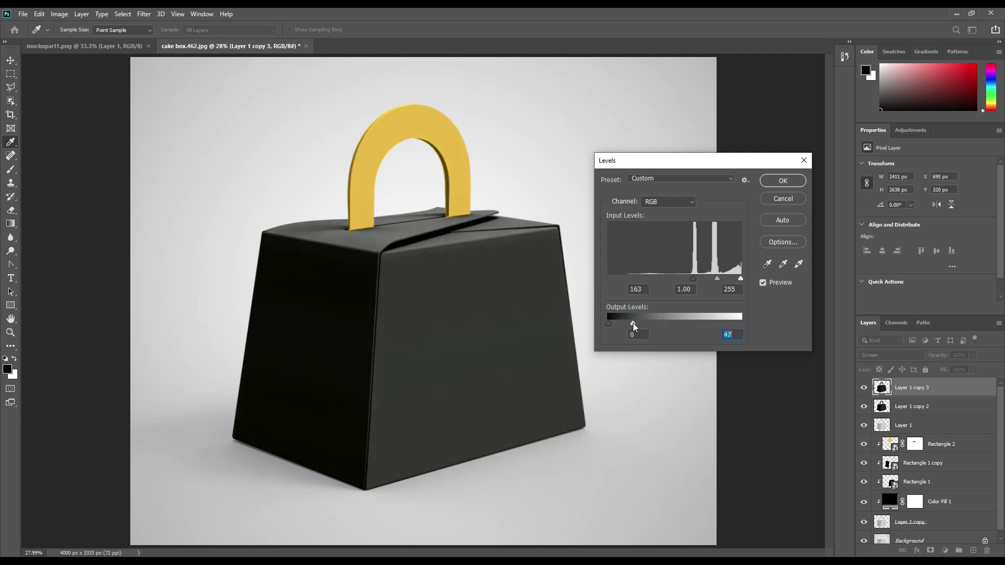
left_click(781, 181)
key("l")
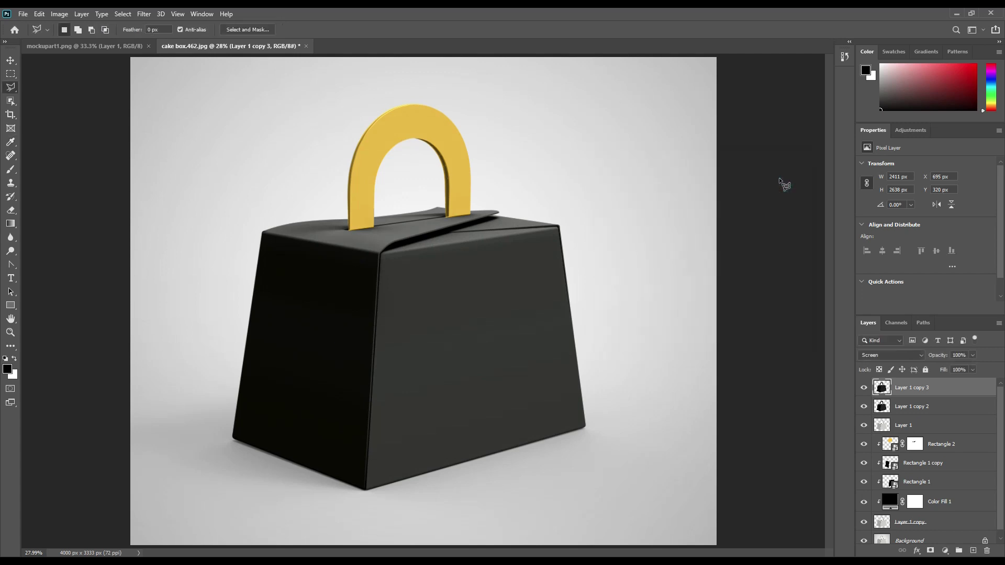
left_click(946, 425, "shift")
Group the three shading layers into a new group named FX.
left_click_drag(947, 423, 958, 551)
double_click(905, 385)
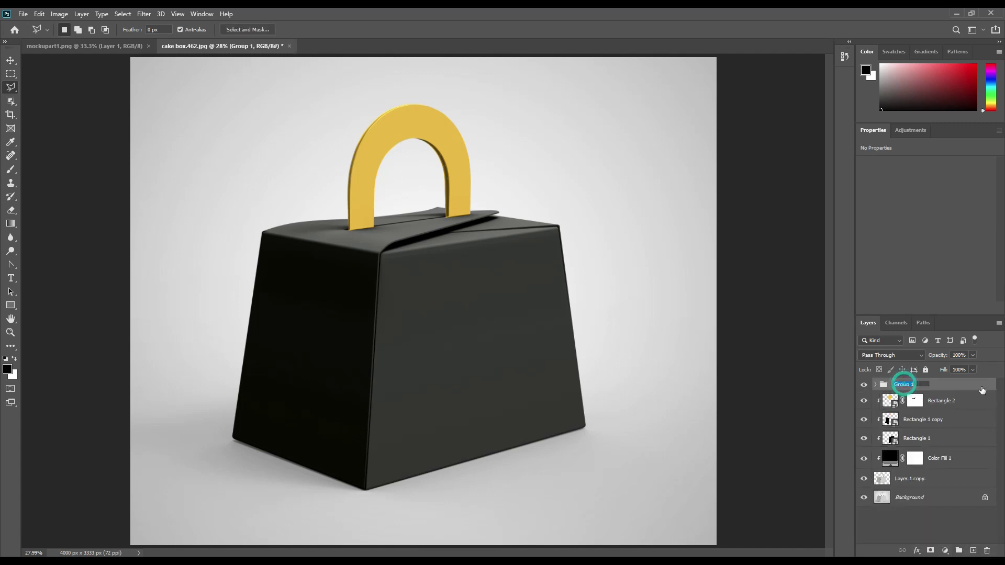
key("Return")
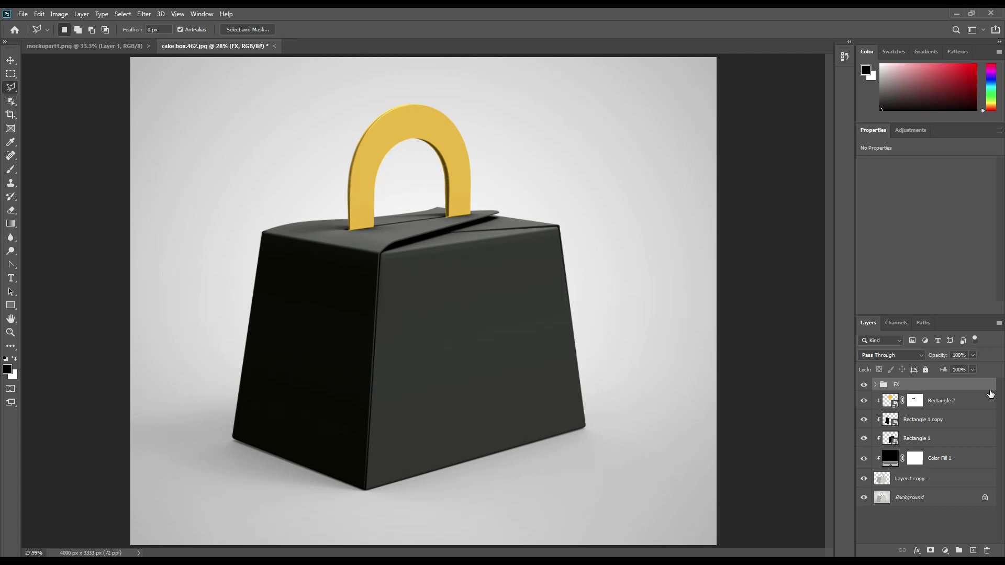
left_click(877, 386)
Rename Layer 1 to Shadow and Layer 1 copy 2 to Midtone.
left_click(864, 439)
left_click(863, 439)
left_click(914, 440)
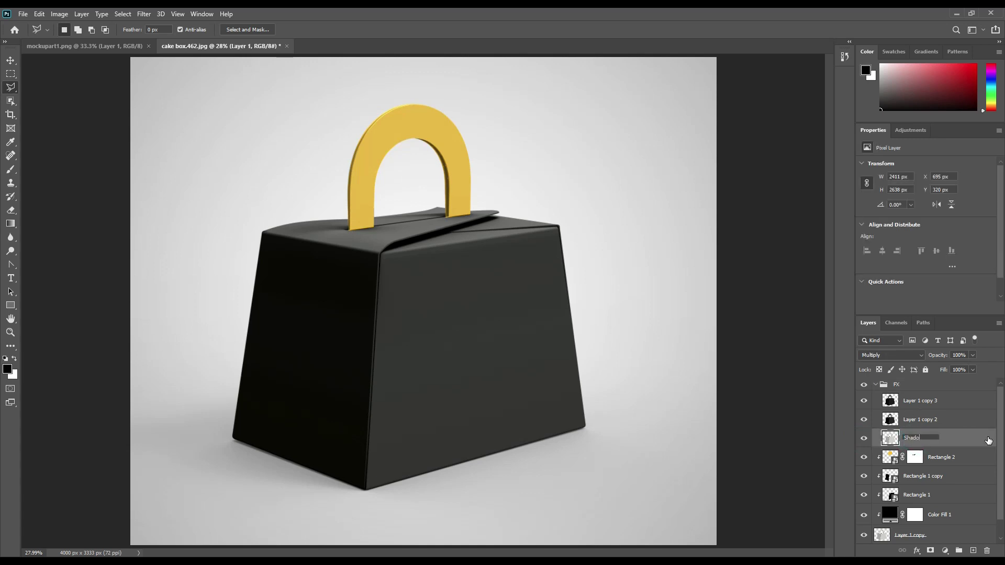
left_click(955, 422)
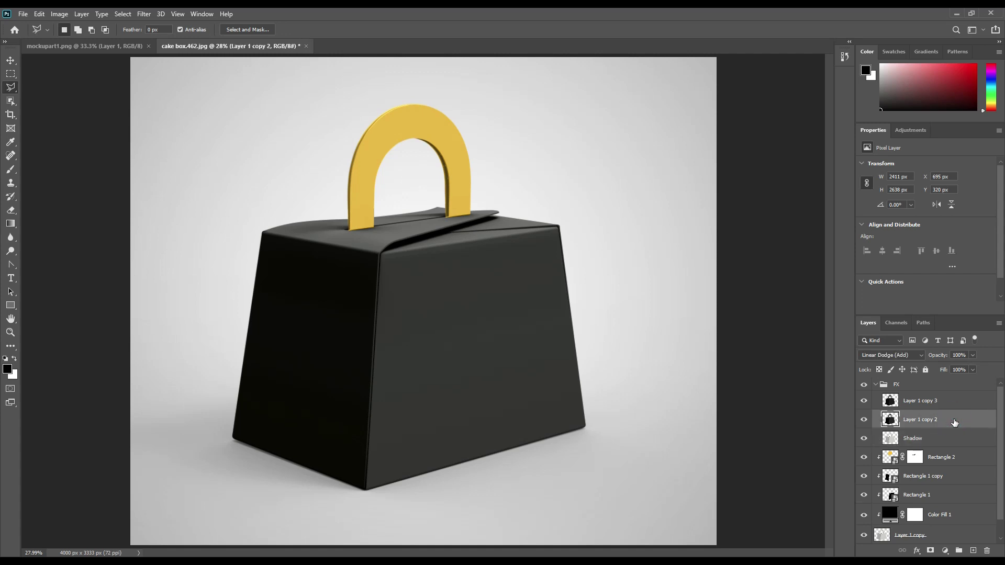
double_click(923, 425)
key("Return")
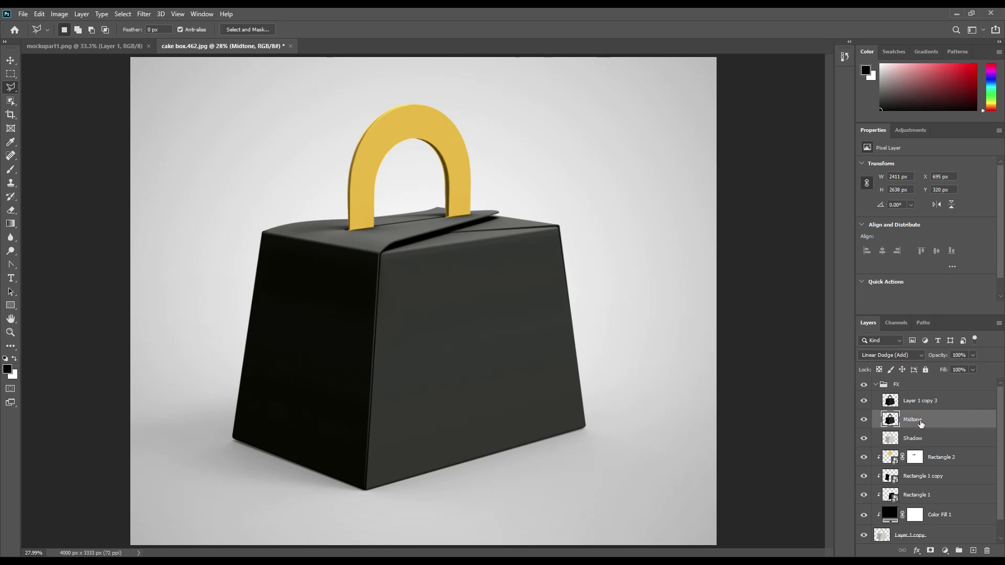
Rename Layer 1 copy 3 to Light and collapse the FX group.
left_click(927, 407)
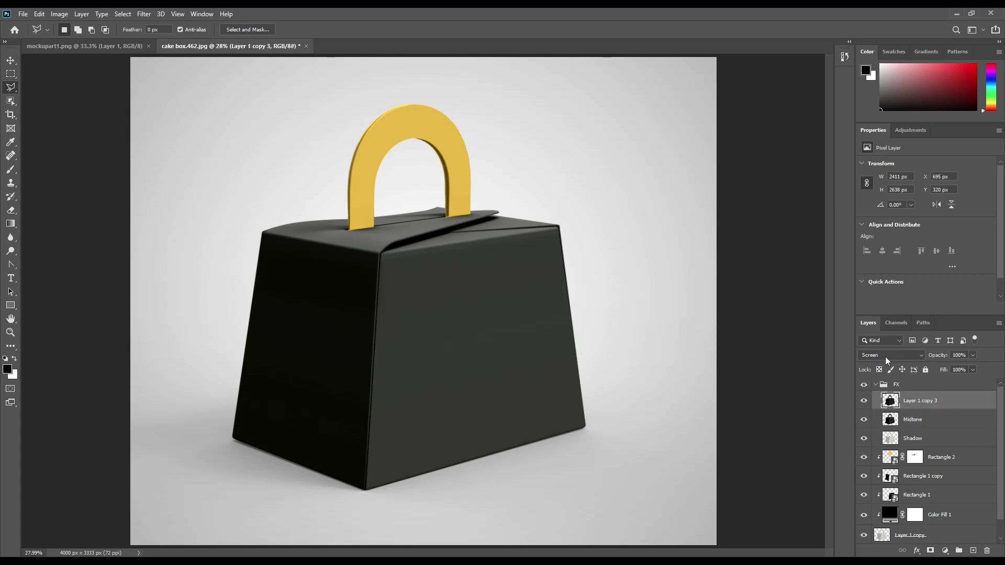
double_click(933, 403)
key("Return")
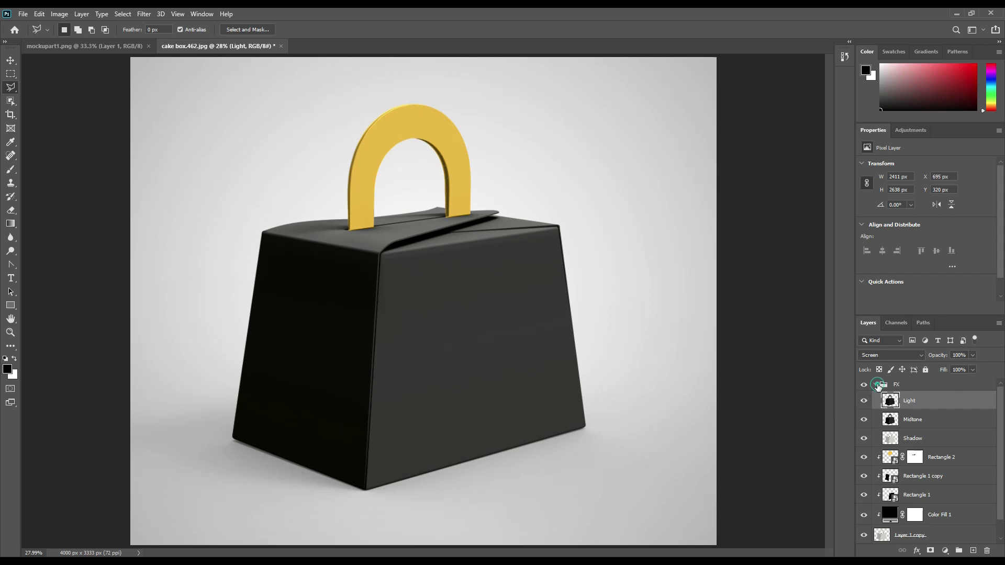
left_click(877, 385)
left_click(950, 388)
left_click(907, 524)
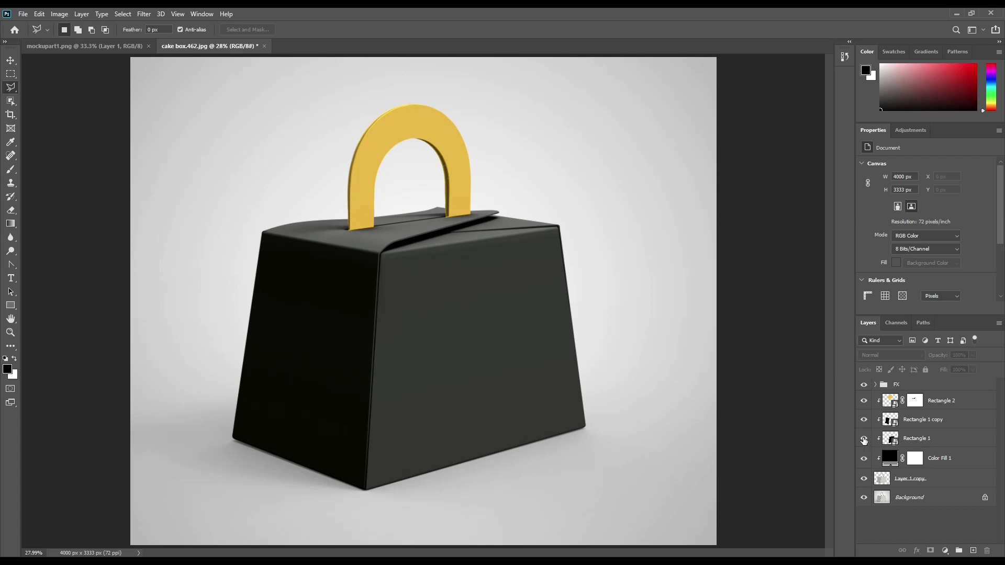
In the Rectangle 1 smart object, place the Mockupart lettering from mockupart1.png at reduced opacity.
double_click(892, 440)
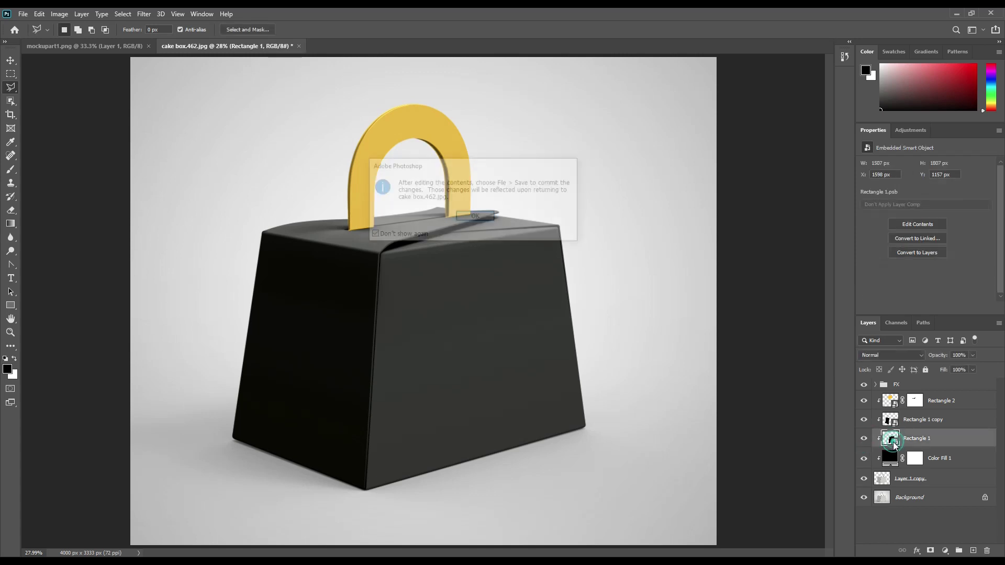
left_click(483, 221)
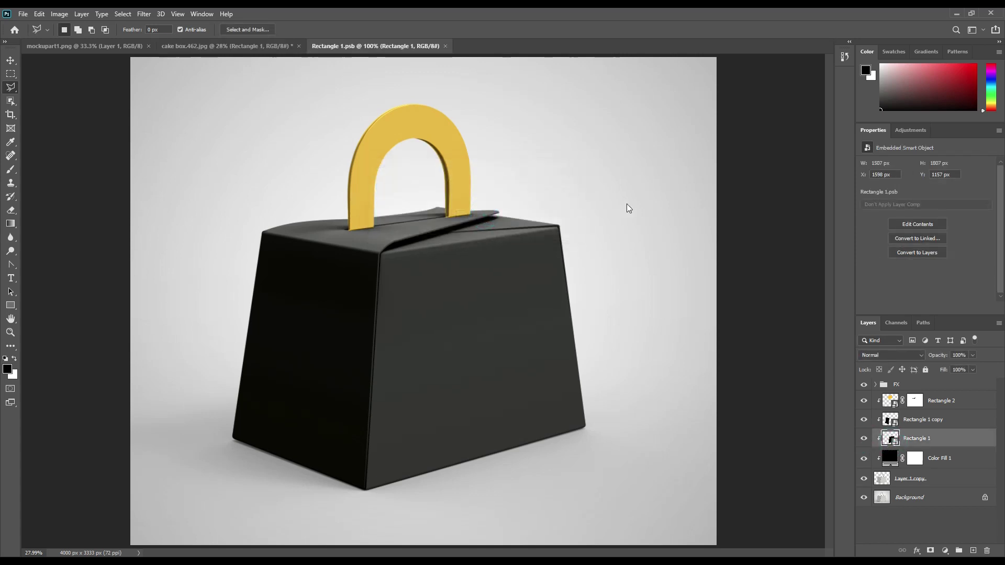
left_click(10, 61)
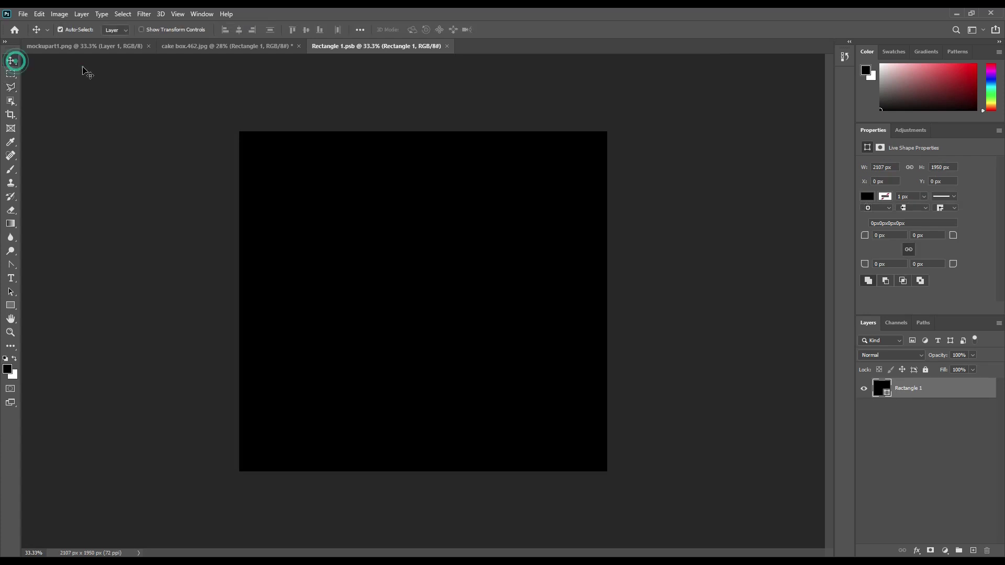
left_click(61, 47)
left_click_drag(761, 342, 427, 257)
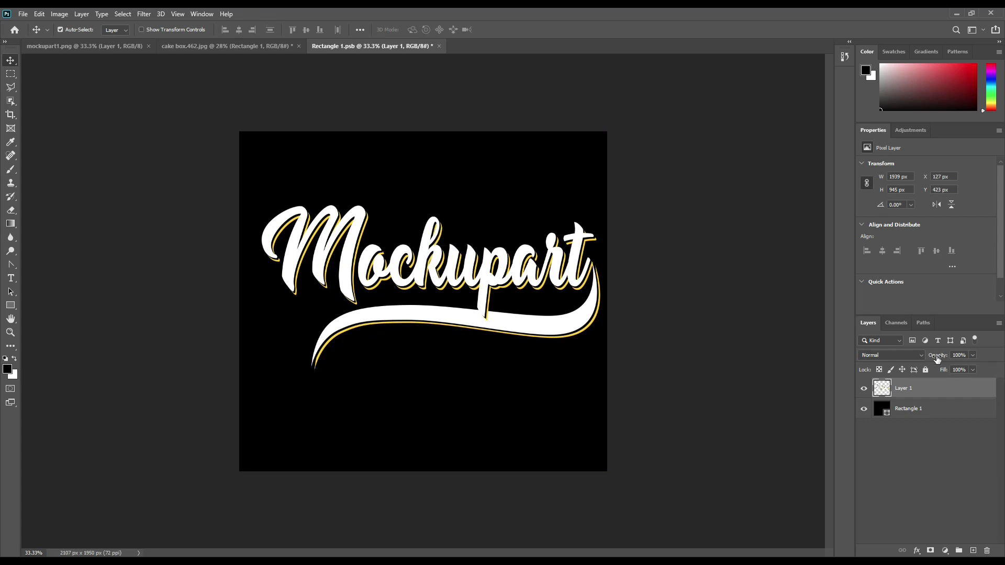
left_click_drag(937, 356, 934, 358)
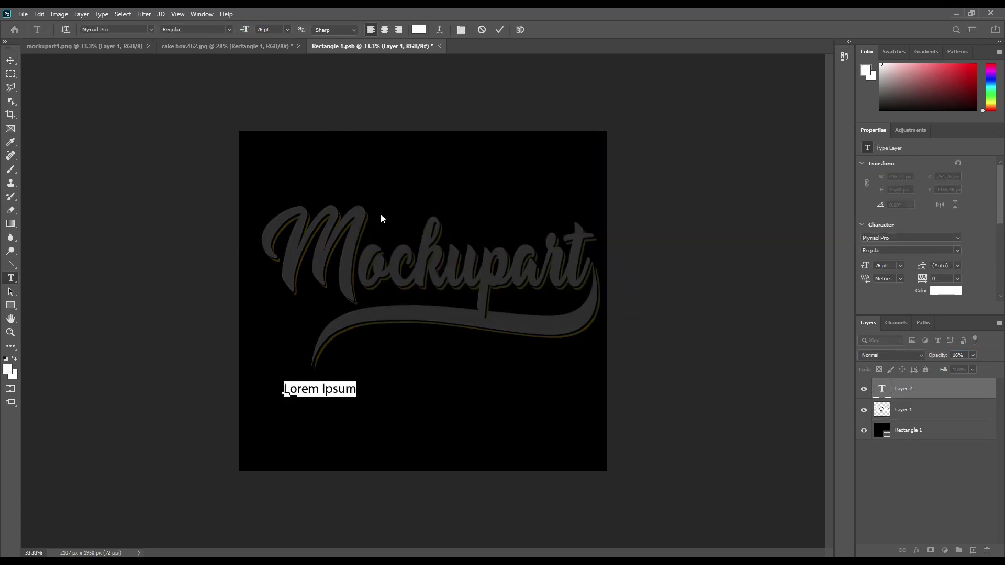
Add a white 'Free Cake Box' heading with the word 'Mockup' below it in yellow.
type("Free Cake Box")
key("Return")
type("Mockup")
left_click_drag(332, 406, 438, 460)
left_click(419, 29)
left_click(492, 139)
left_click(592, 130)
left_click(500, 30)
Add a short paragraph, enlarge the heading to about 155% and move it up.
left_click_drag(246, 30, 236, 29)
left_click(500, 30)
left_click(332, 389)
left_click_drag(356, 440, 412, 430)
key("ctrl+t")
left_click_drag(365, 390, 365, 378)
left_click(518, 30)
Save the front panel design and draw a circle on the side panel.
left_click(23, 14)
left_click(47, 121)
left_click_drag(388, 204, 451, 268)
Fill the side-panel circle yellow and add an 'M' text layer.
left_click(884, 394)
left_click(514, 250)
left_click(490, 144)
left_click(601, 130)
left_click(10, 278)
left_click(408, 325)
type("M")
left_click(500, 30)
Set the M in Mustard Personal Use, enlarge it about 242% and clip it into the circle.
left_click(151, 29)
left_click(131, 314)
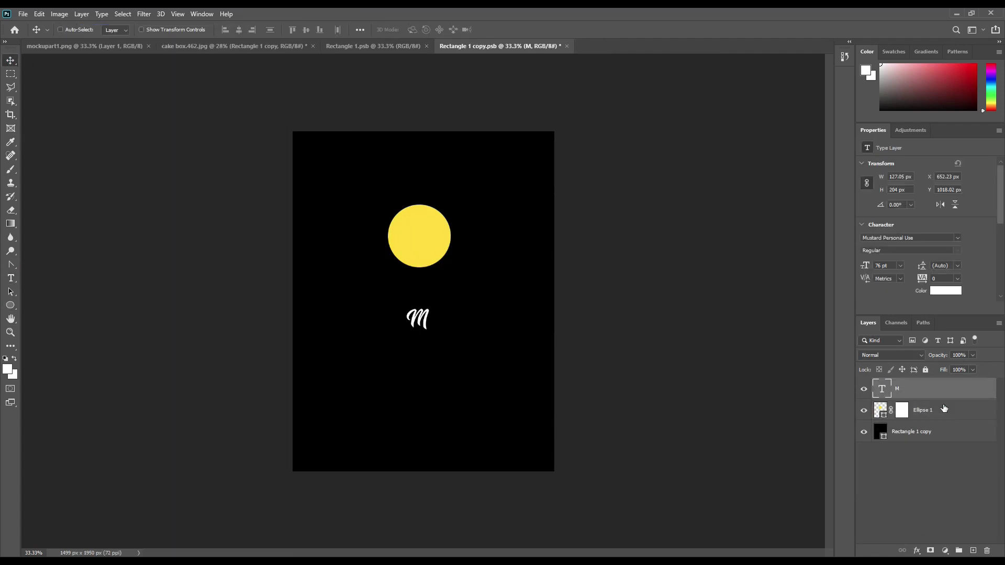
key("ctrl+t")
left_click_drag(418, 335, 434, 293)
key("Return")
mouse_move(443, 246)
left_mouse_down()
mouse_move(455, 250)
mouse_move(447, 256)
left_mouse_up()
Add a centred 62 pt Adobe Caslon Pro paragraph below the badge, pasted twice.
left_click(11, 278)
left_click_drag(320, 302, 539, 444)
left_click(151, 29)
left_click(226, 152)
left_click_drag(244, 30, 231, 29)
left_click(384, 30)
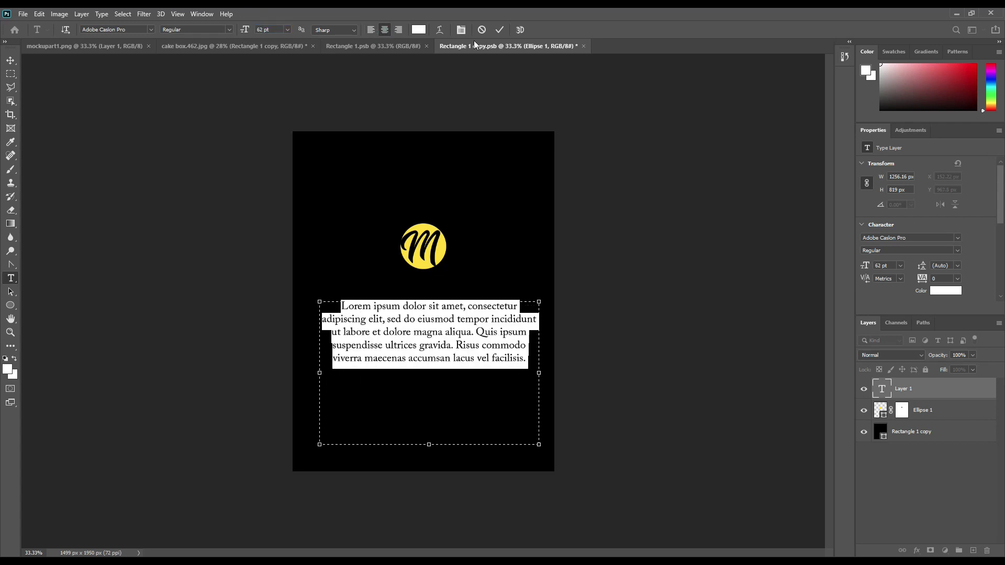
left_click(528, 359)
key("Return")
key("Return")
type("Lorem ipsum dolor sit amet, consectetur adipiscing elit, sed do eiusmod tempor incididunt ut labore et dolore magna aliqua. Quis ipsum suspendisse ultrices gravida. Risus commodo viverra maecenas accumsan lacus vel facilisis.")
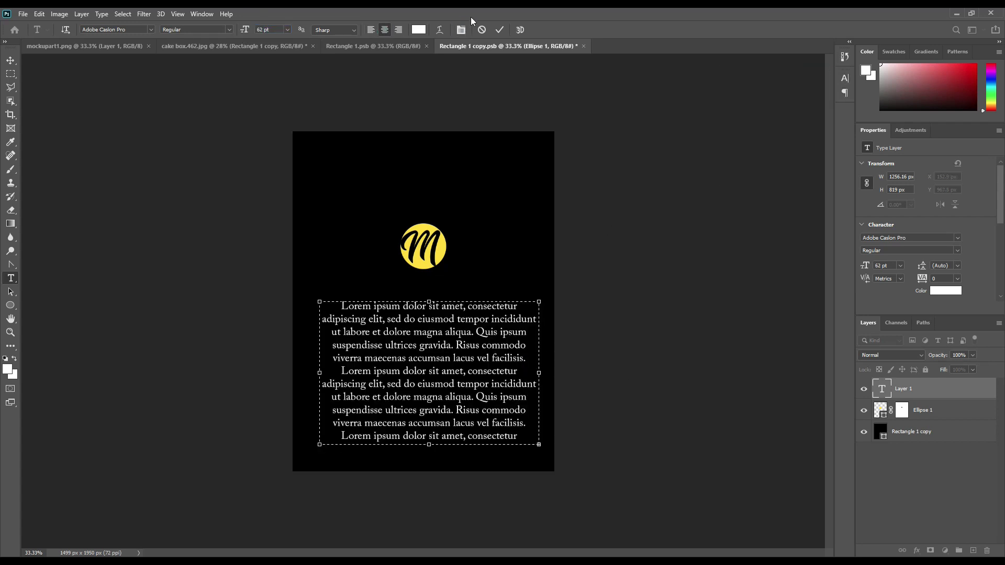
key("ctrl+Return")
Copy the Mockupart lettering from its document into the side panel.
left_click(145, 50)
left_click_drag(423, 301, 456, 161)
key("ctrl+t")
key("Return")
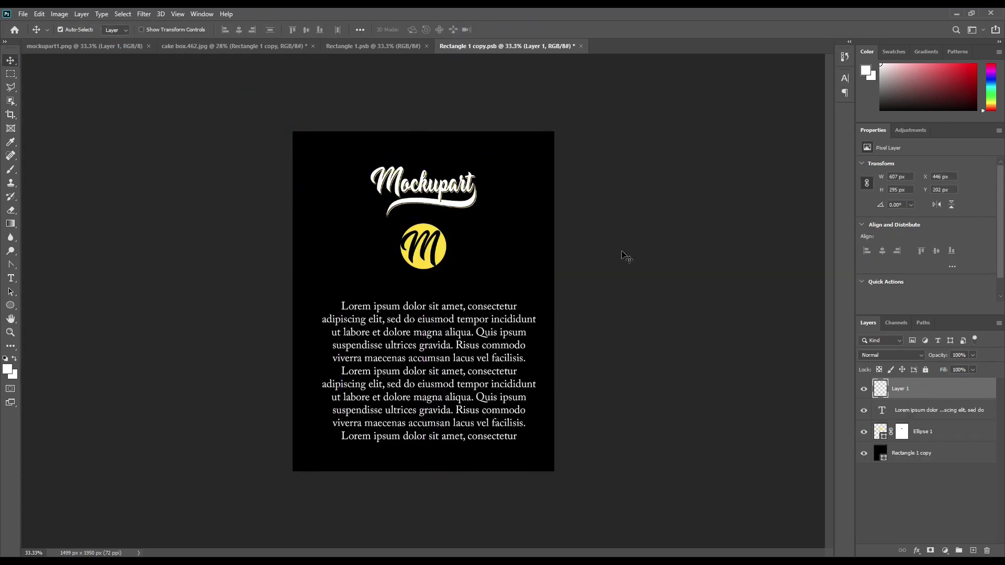
Place the M badge above the Mockupart lettering, shrinking the badge and enlarging the lettering.
left_click(423, 246)
left_click_drag(423, 246, 423, 220)
left_click_drag(444, 284, 494, 291)
left_click(423, 220)
key("ctrl+t")
key("Return")
left_click(423, 257)
key("ctrl+t")
key("Return")
Save the side panel design and return to the cake box mockup.
left_click(23, 14)
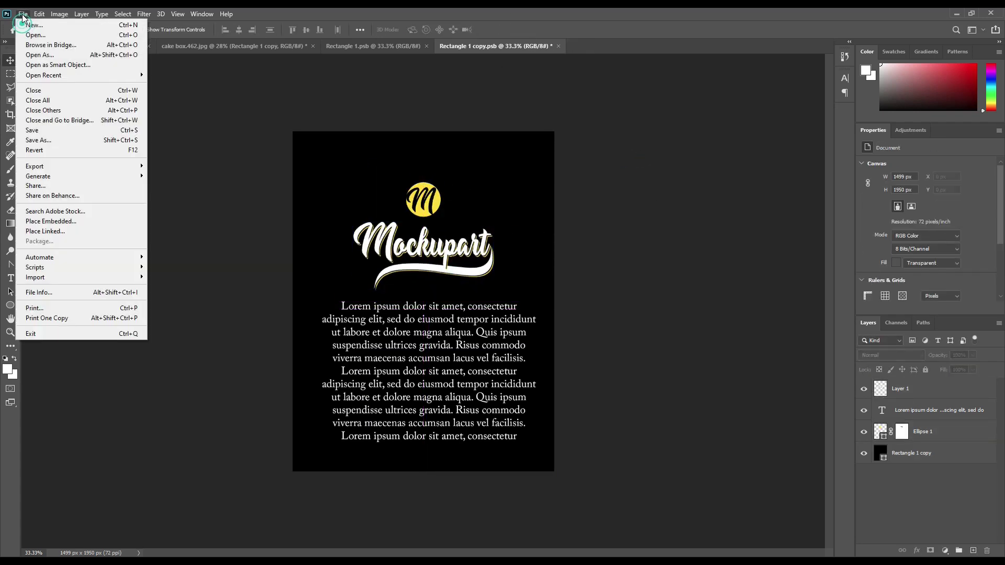
left_click(44, 133)
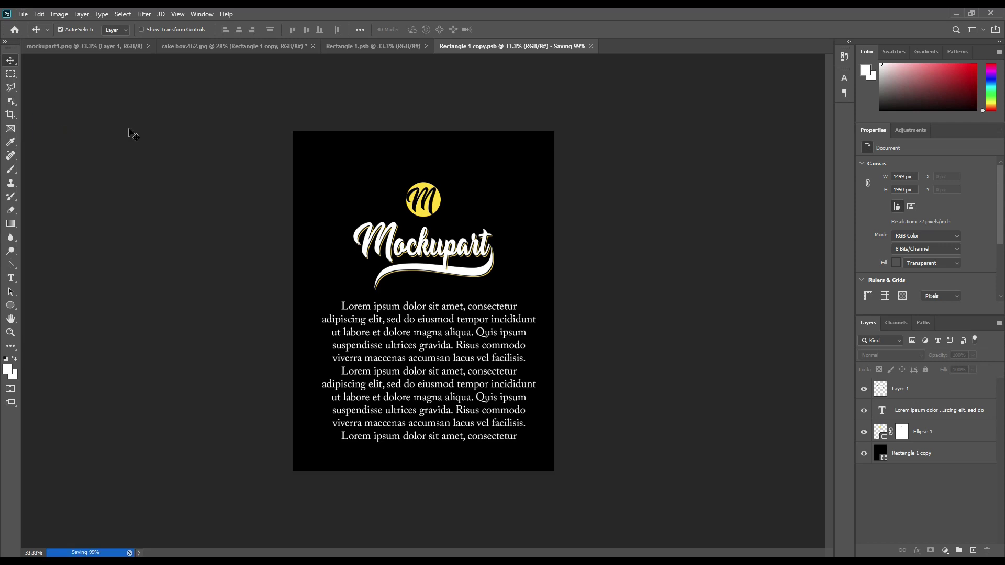
left_click(237, 49)
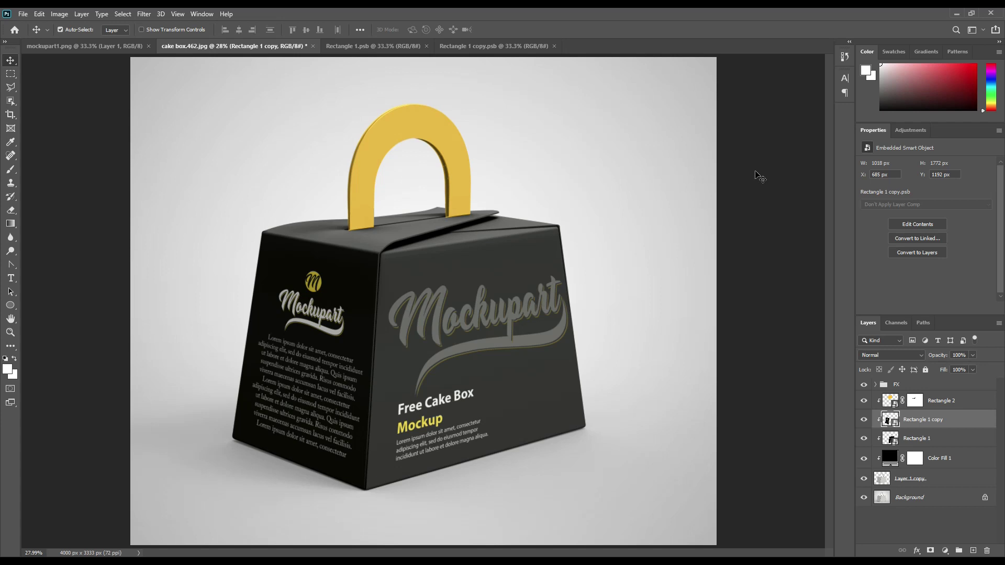
Open the Rectangle 2 smart object and copy the M badge from Rectangle 1 copy.psb onto it.
double_click(891, 403)
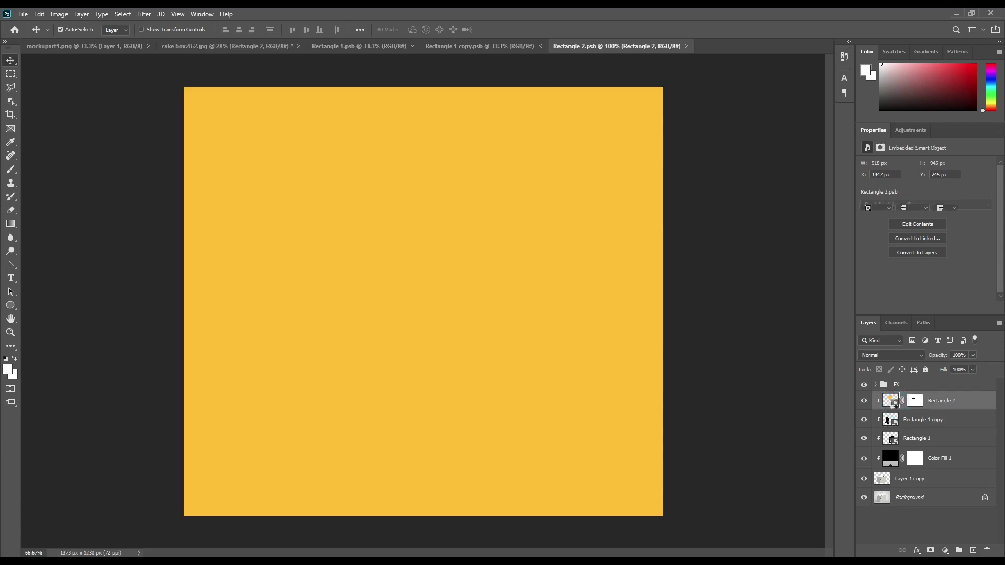
left_click(350, 44)
left_click(268, 49)
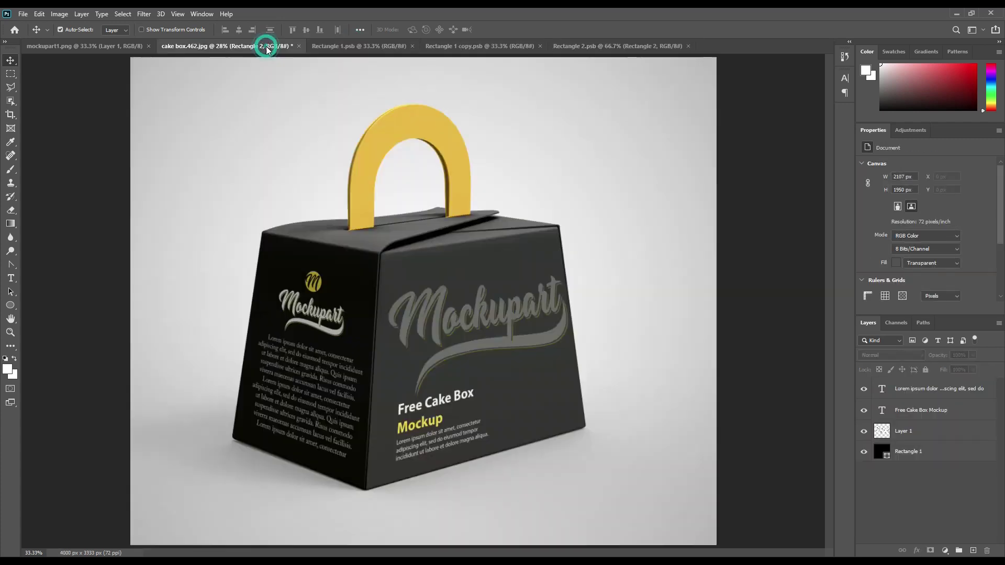
left_click(454, 46)
left_click_drag(910, 440, 438, 307)
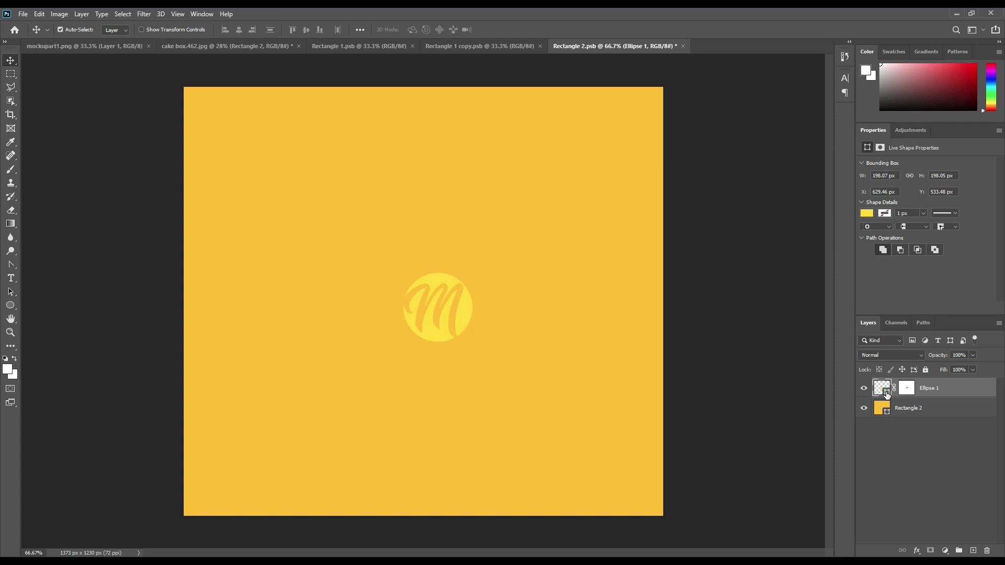
Recolour the badge to #2f2f2f, scale it to about 413% and move it down.
double_click(886, 394)
left_click_drag(399, 222, 354, 253)
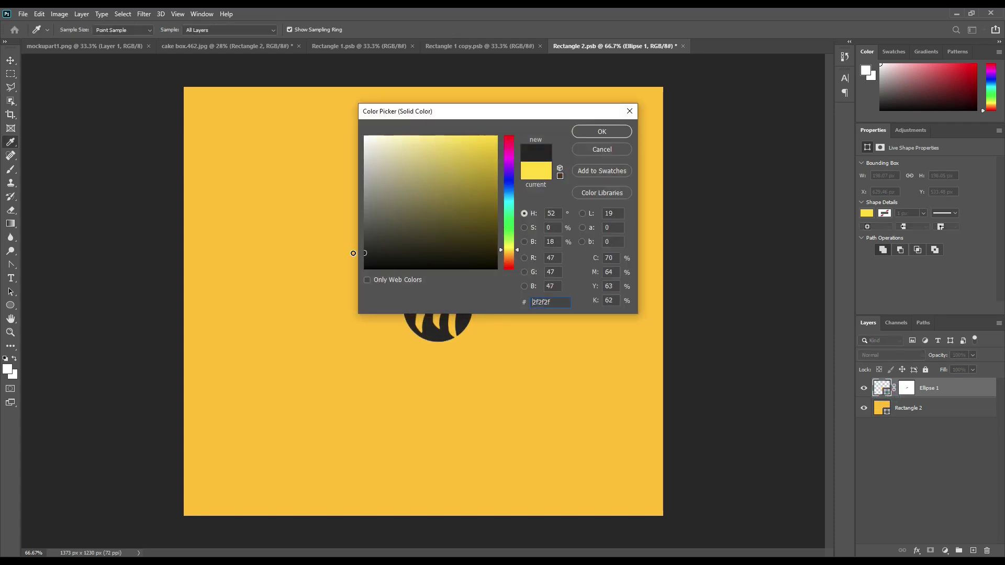
left_click(625, 129)
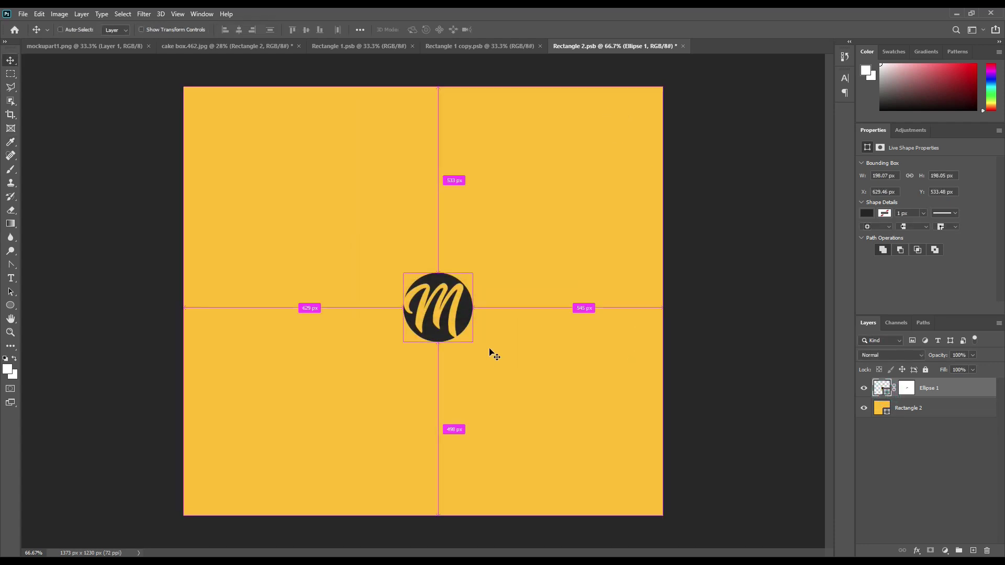
key("ctrl+t")
left_click_drag(438, 273, 438, 99)
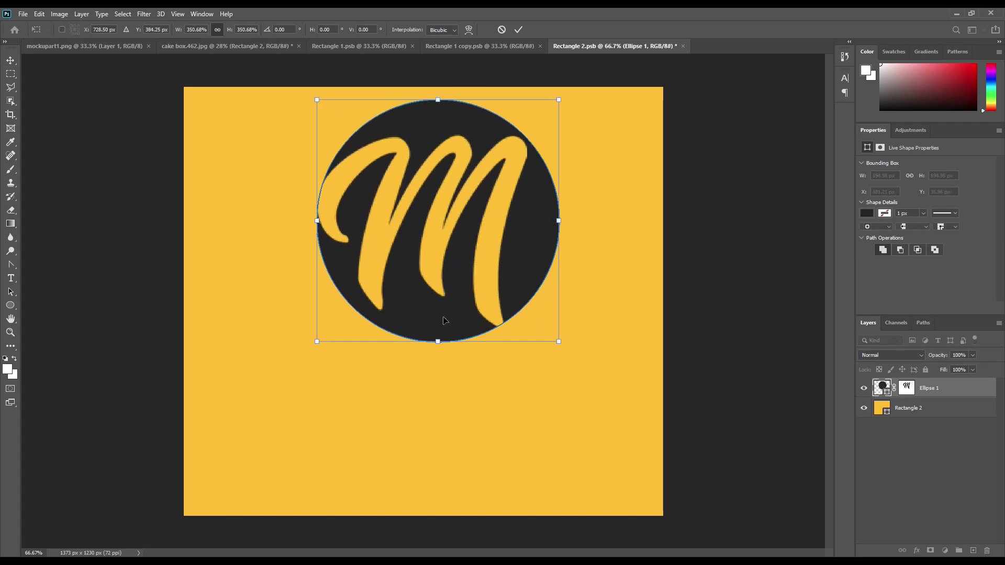
left_click_drag(439, 343, 438, 386)
left_click_drag(451, 286, 437, 349)
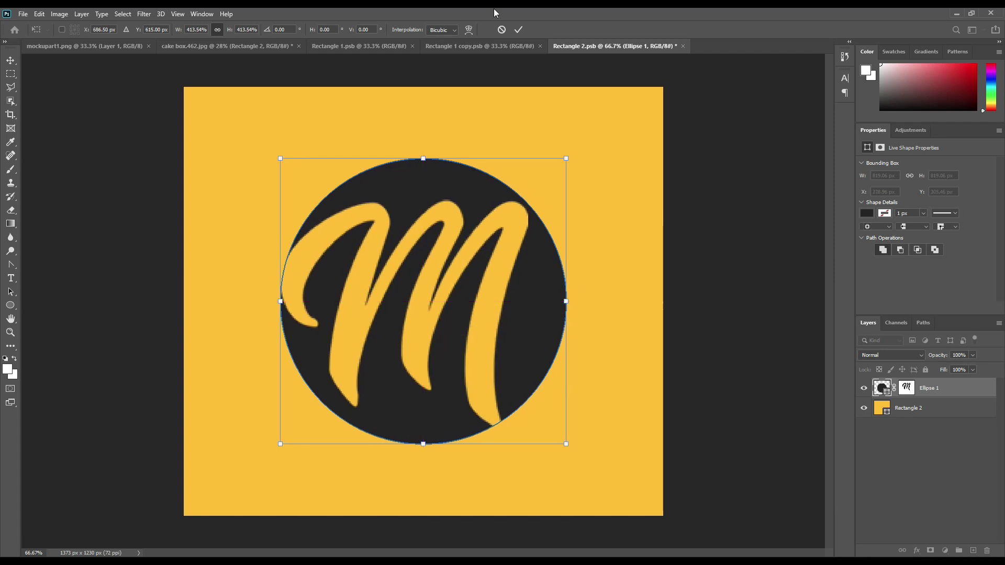
left_click(519, 28)
left_click(729, 204)
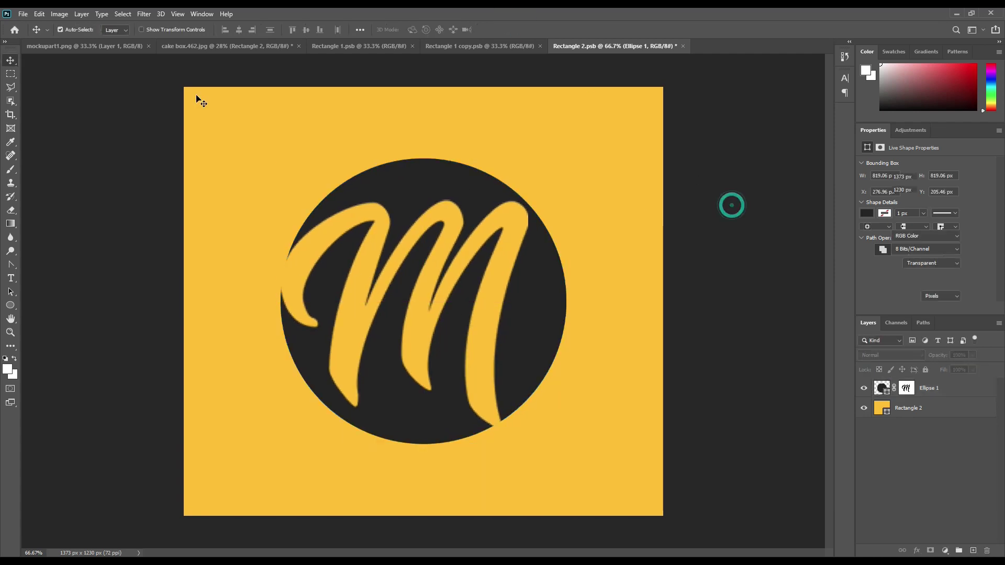
Save the handle artwork and check the handle on the cake box mockup.
left_click(23, 14)
left_click(62, 131)
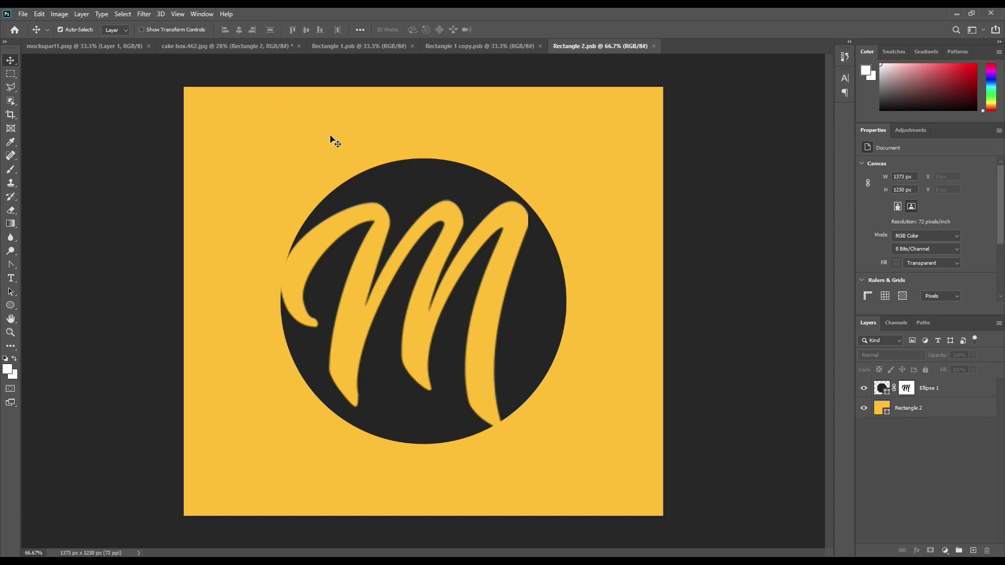
left_click(250, 45)
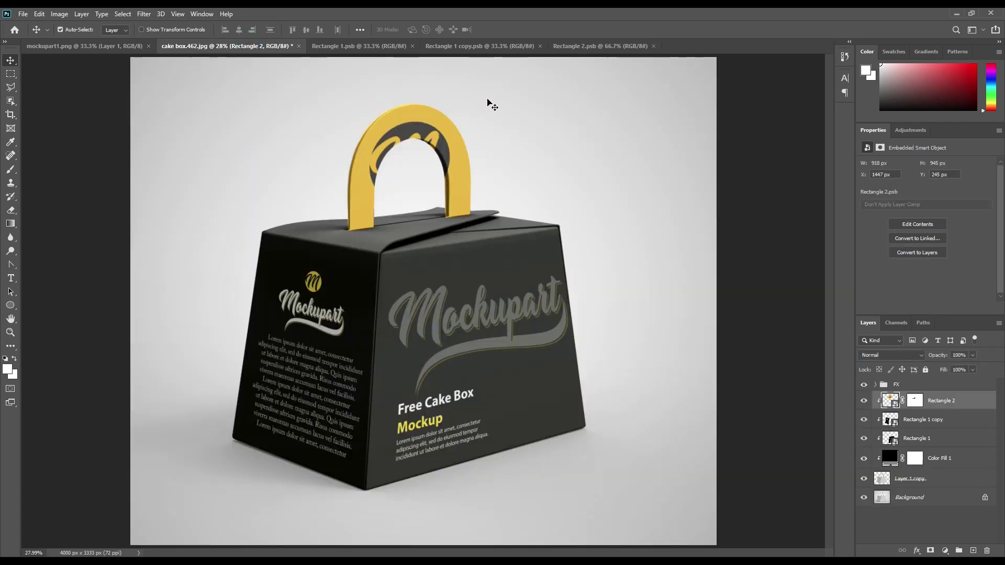
Raise the M badge in Rectangle 2.psb about 100 px, then 93 px more, and save.
left_click(586, 47)
left_click(475, 172)
left_click_drag(475, 173, 475, 133)
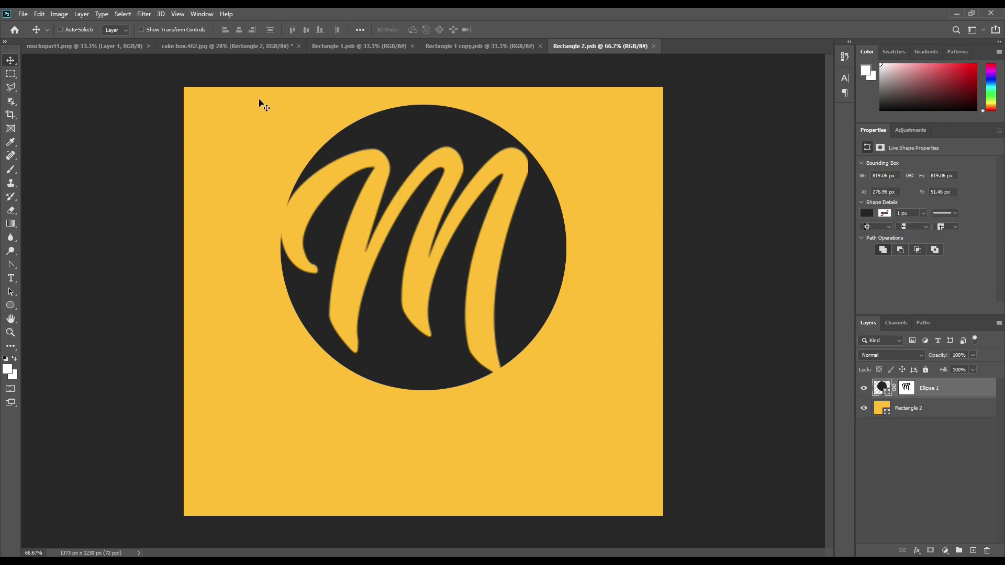
left_click(241, 48)
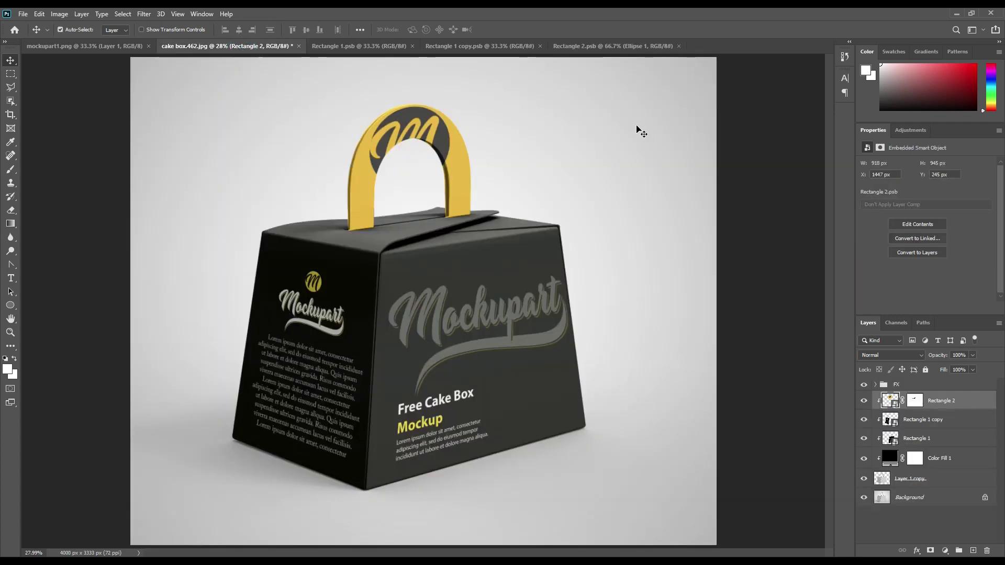
left_click(635, 46)
left_click_drag(465, 132, 467, 98)
left_click(22, 14)
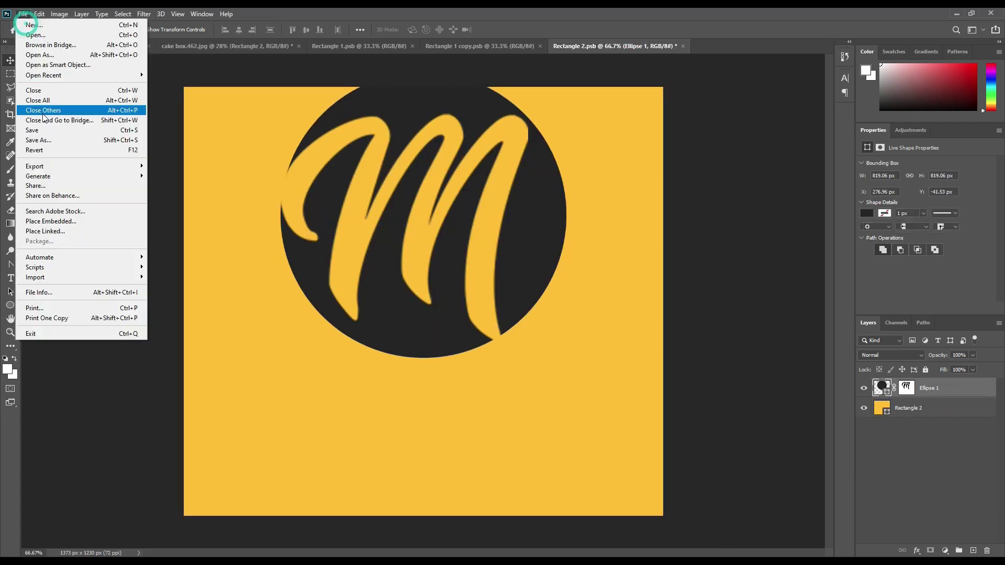
left_click(41, 130)
left_click(256, 46)
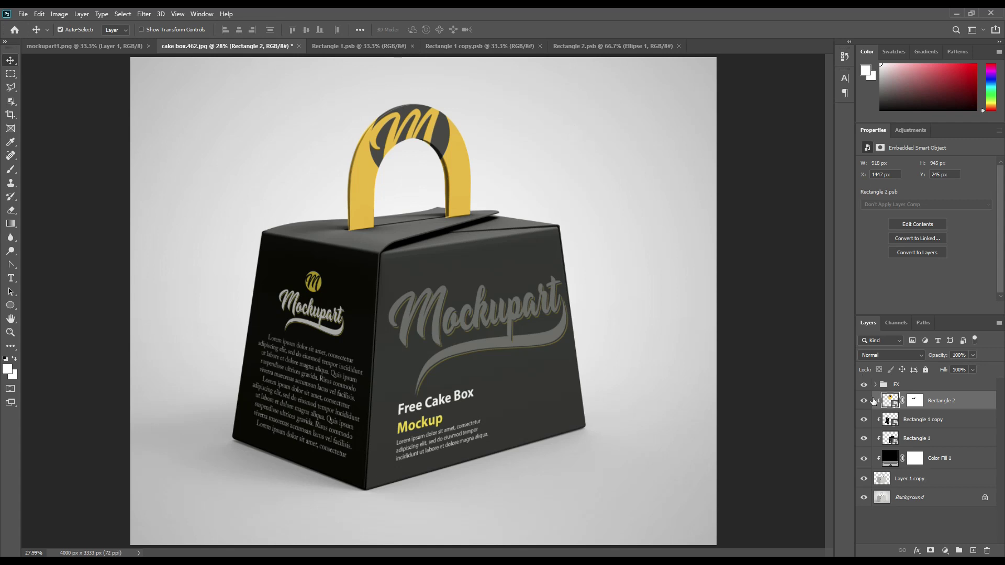
Add a Solid Color fill layer above Background in the handle's yellow, #ffd34c.
left_click(925, 502)
left_click(946, 552)
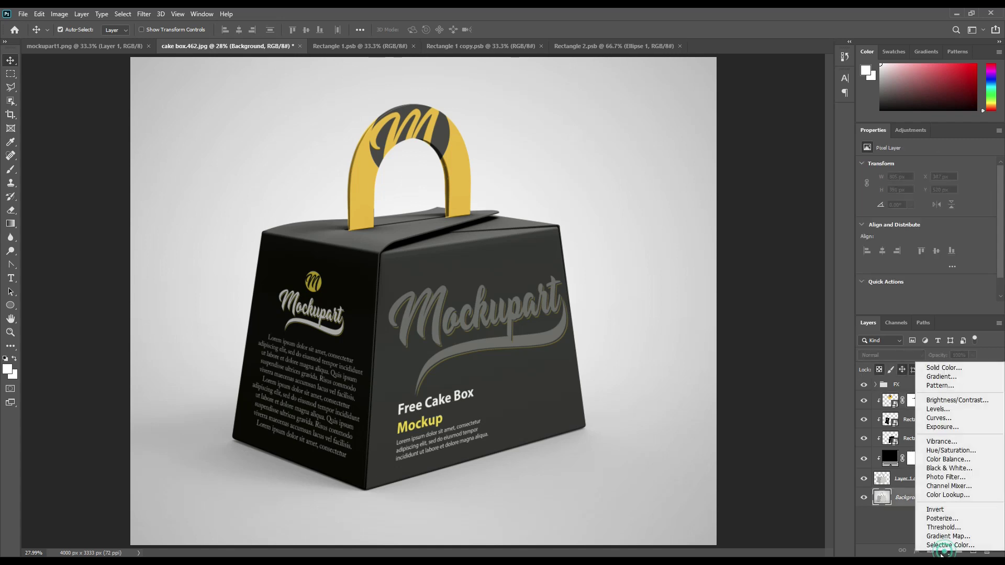
left_click(936, 366)
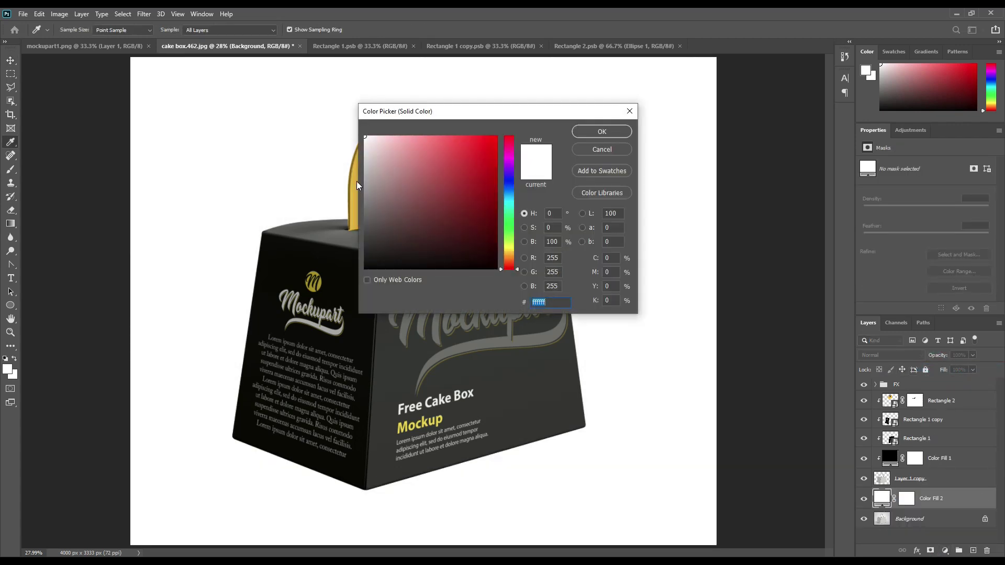
left_click(354, 179)
left_click_drag(471, 139, 456, 131)
left_click(606, 132)
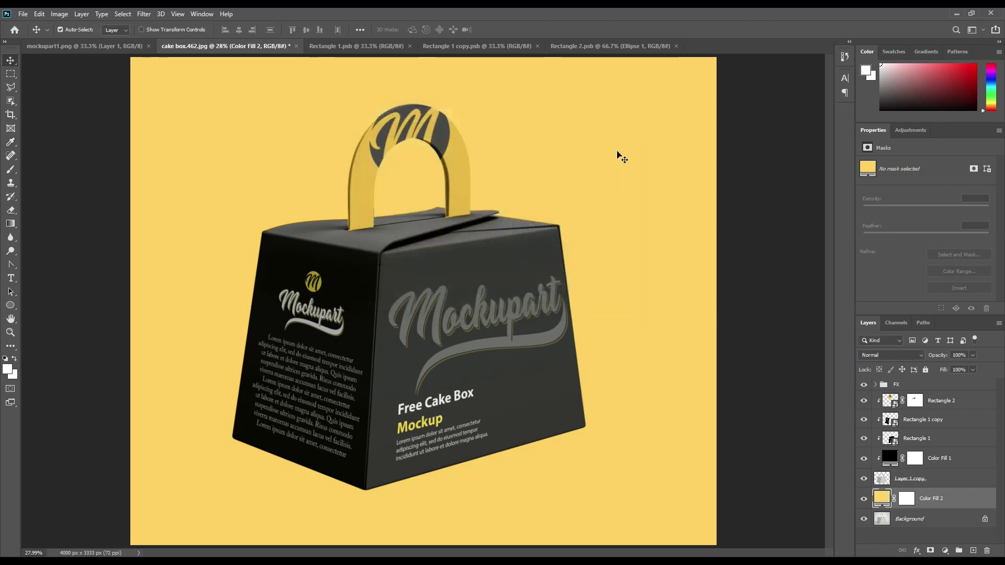
Set the yellow fill layer's blend mode to Linear Burn so the shadows show through.
left_click(903, 356)
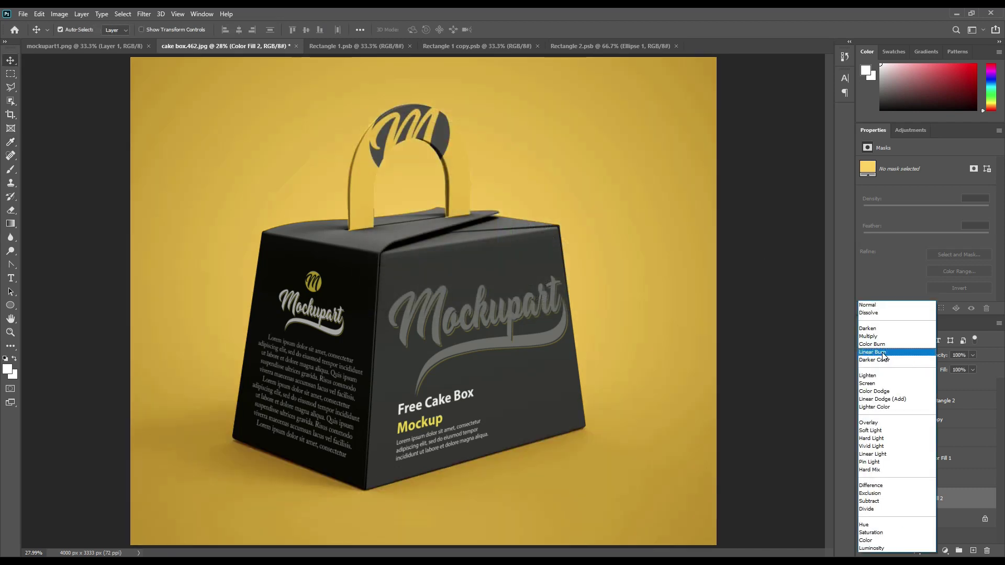
left_click(886, 353)
left_click(801, 372)
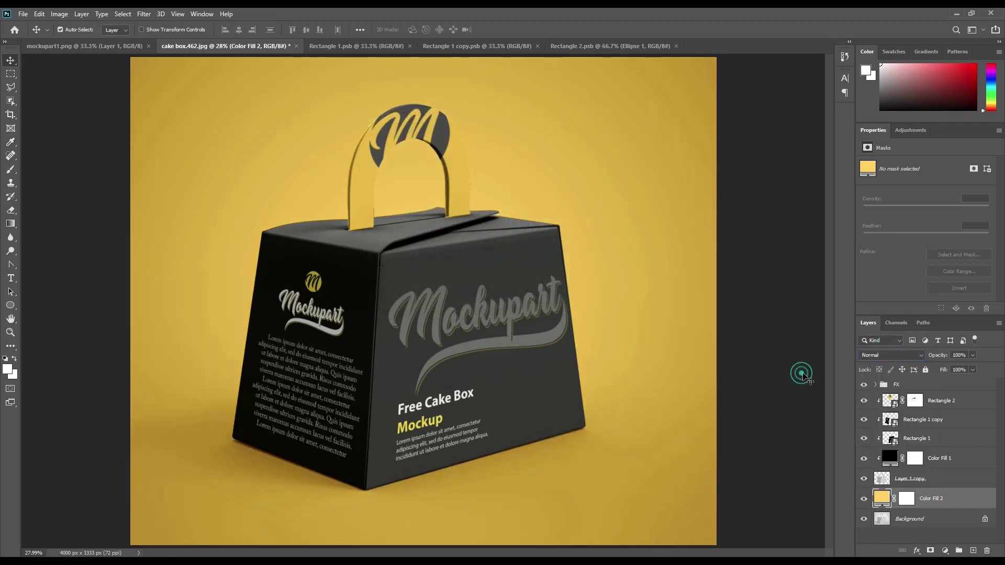